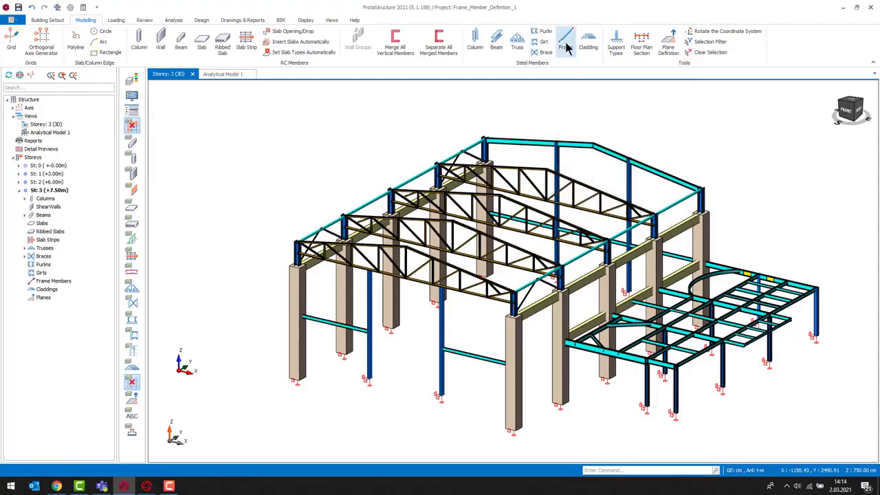
# - Insert a frame member spanning between joints of two neighbouring roof trusses
pyautogui.click(565, 40)
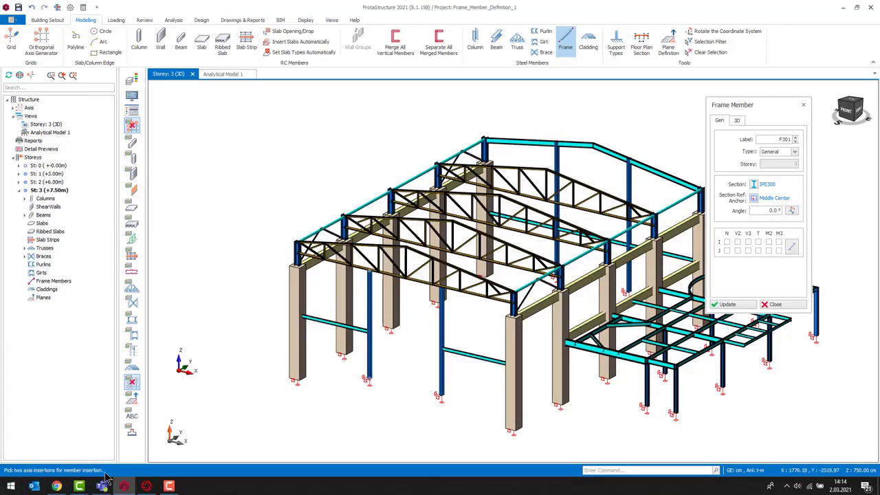
pyautogui.scroll(5, 491, 299)
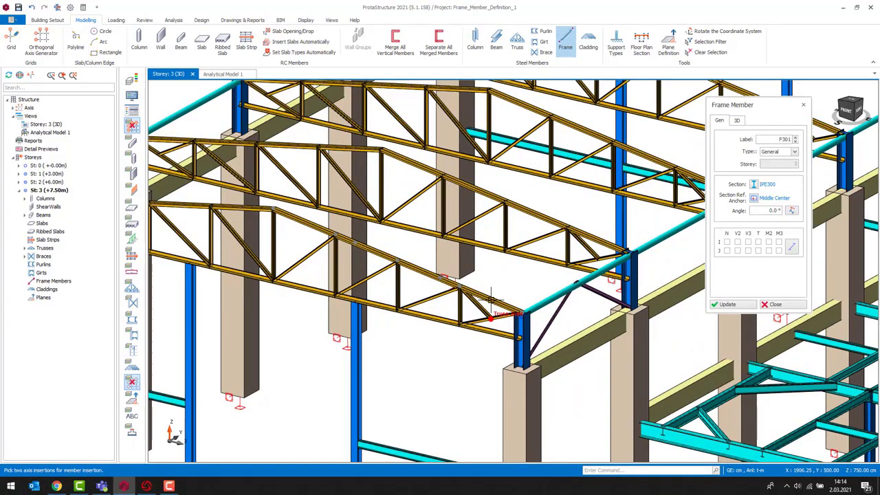
pyautogui.scroll(2, 408, 280)
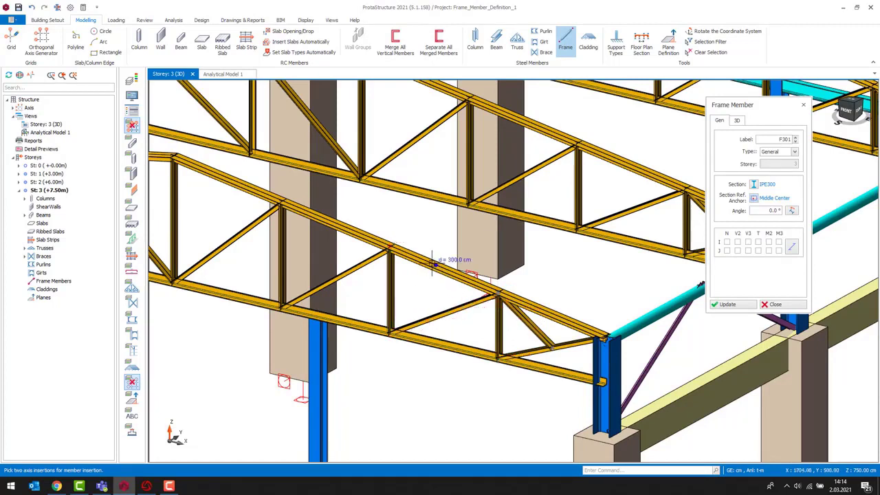
pyautogui.press('ctrl')
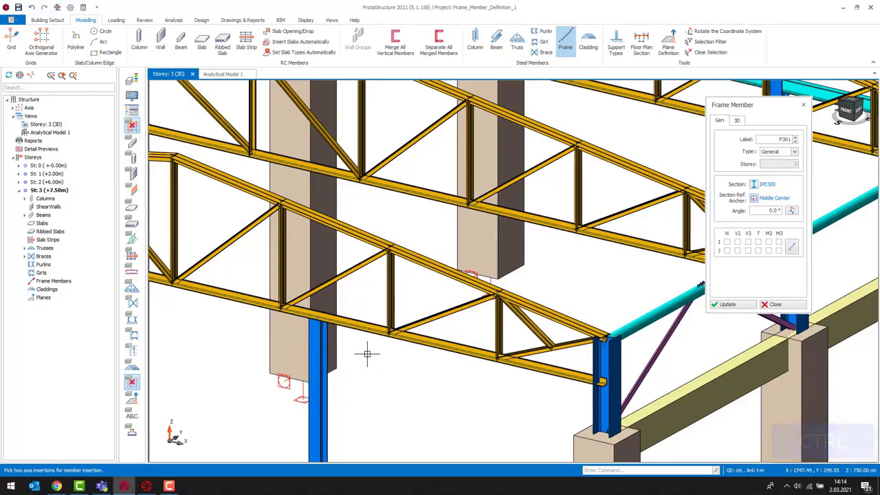
pyautogui.click(391, 241)
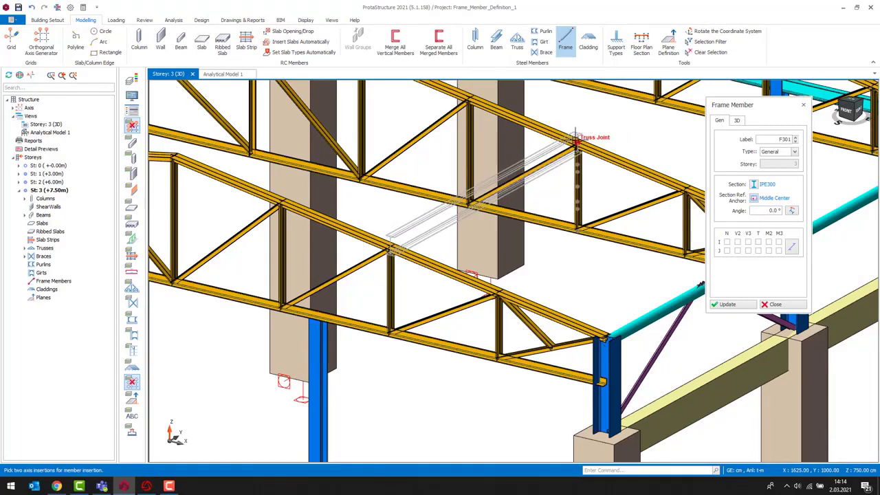
pyautogui.click(576, 138)
pyautogui.moveTo(560, 242); pyautogui.dragTo(492, 265, button='middle')
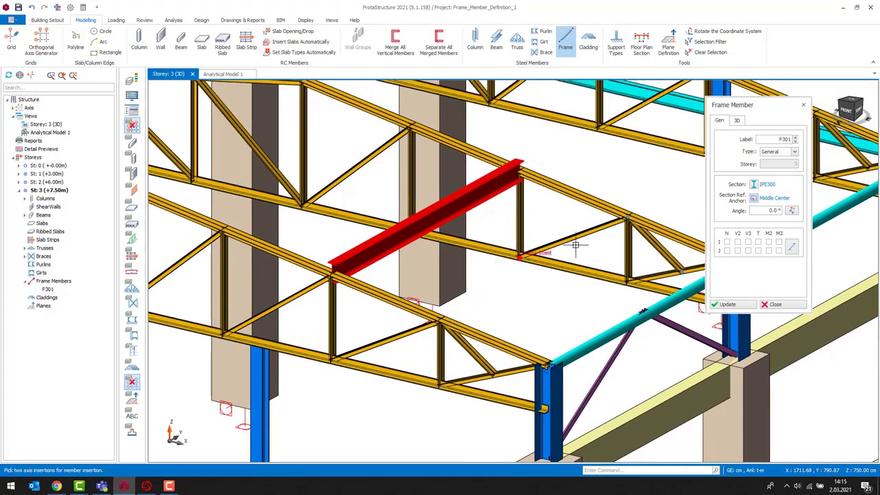
# - Review the frame member's label and type options, keeping the type General
pyautogui.doubleClick(783, 139)
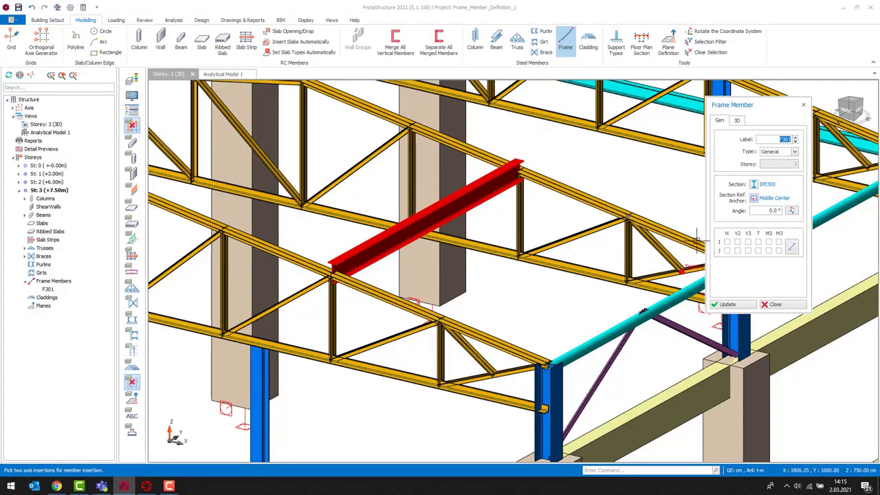
pyautogui.click(795, 152)
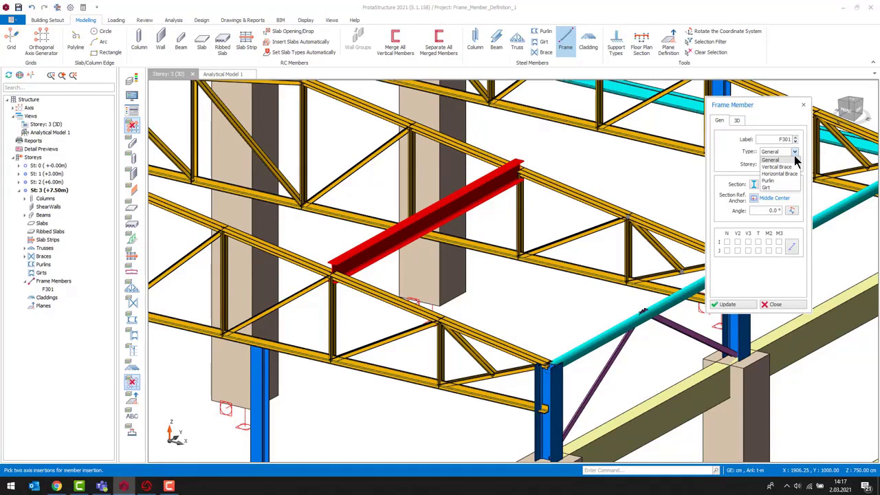
pyautogui.click(778, 160)
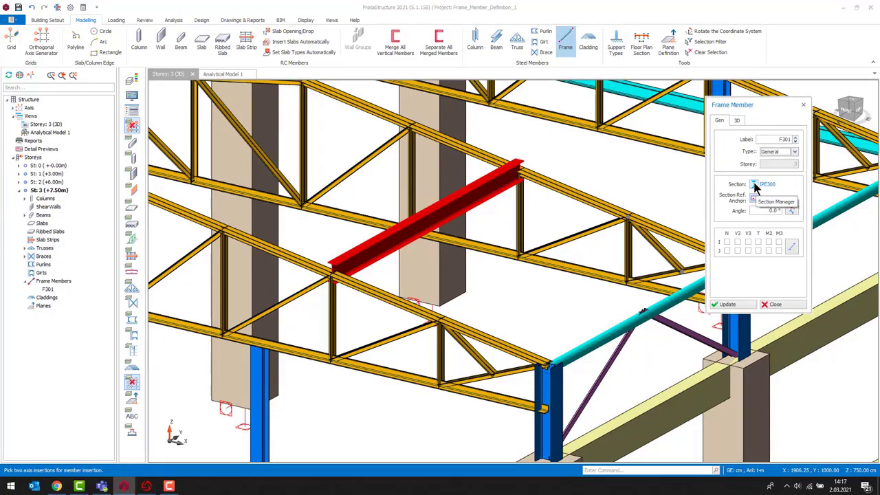
# - Open the Section Manager and browse the Euro steel profile families to the IPE sizes
pyautogui.click(754, 185)
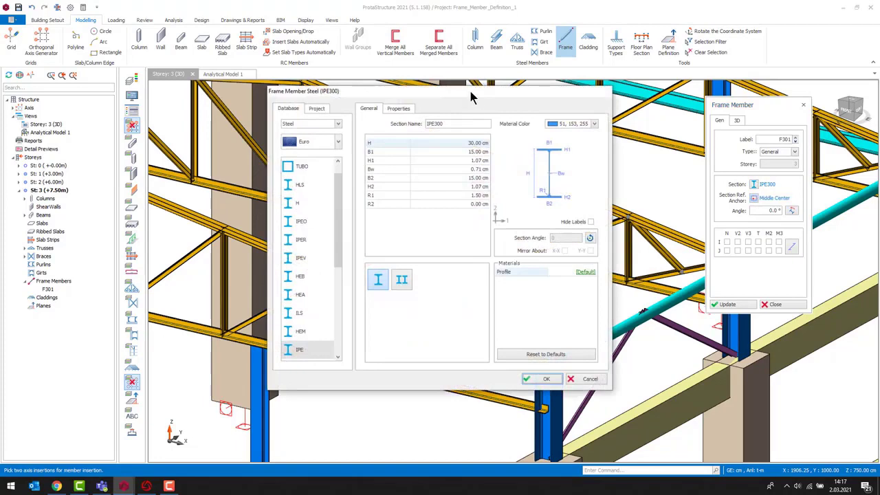
pyautogui.moveTo(470, 96); pyautogui.dragTo(688, 116)
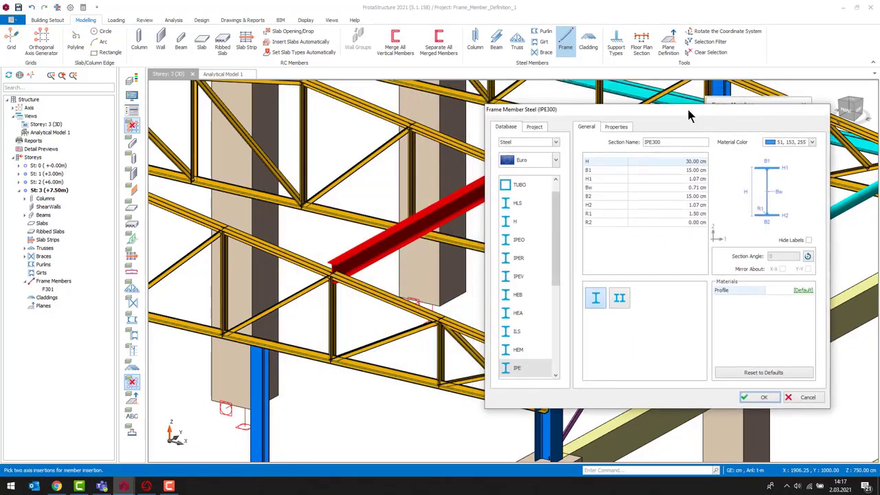
pyautogui.click(534, 142)
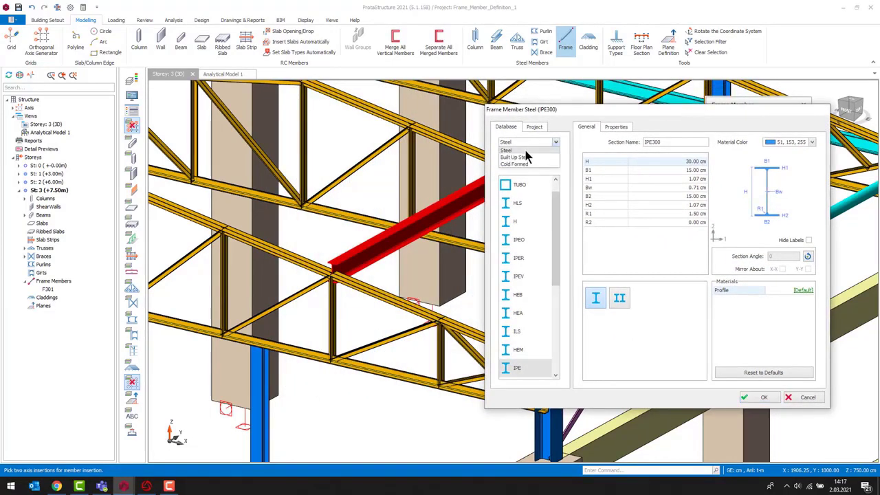
pyautogui.click(556, 160)
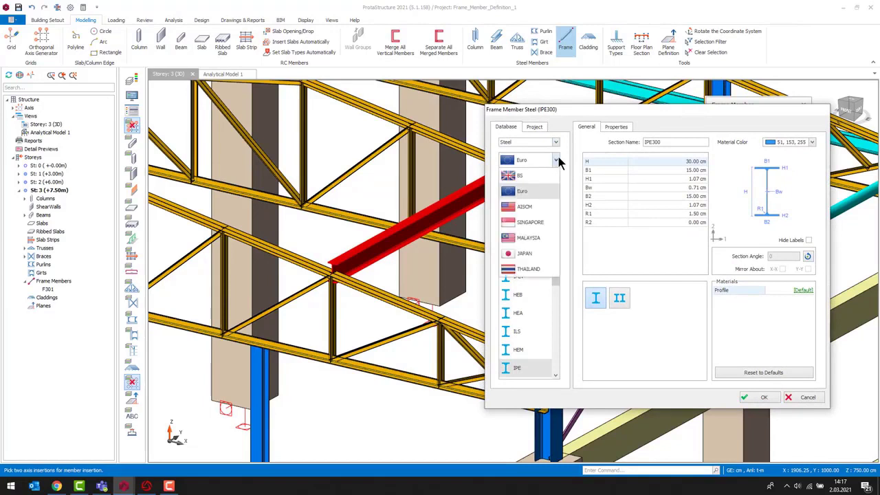
pyautogui.click(544, 191)
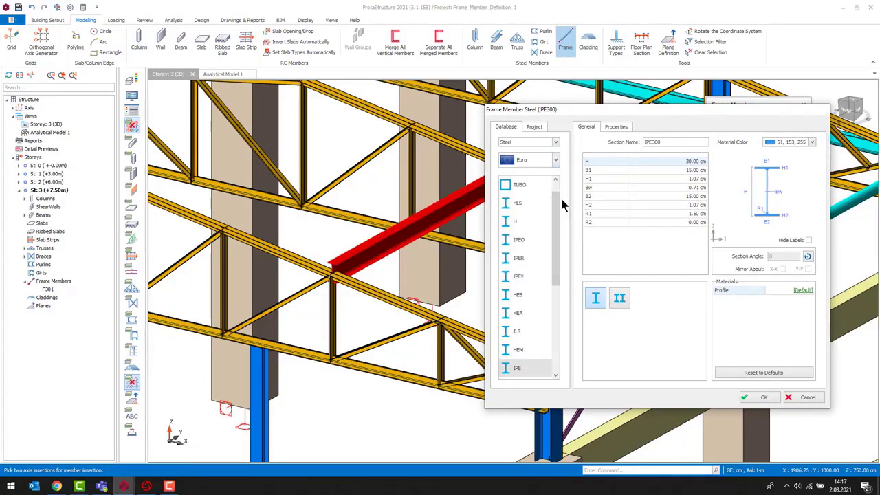
pyautogui.moveTo(557, 218); pyautogui.dragTo(568, 339)
pyautogui.scroll(2, 560, 317)
pyautogui.click(522, 259)
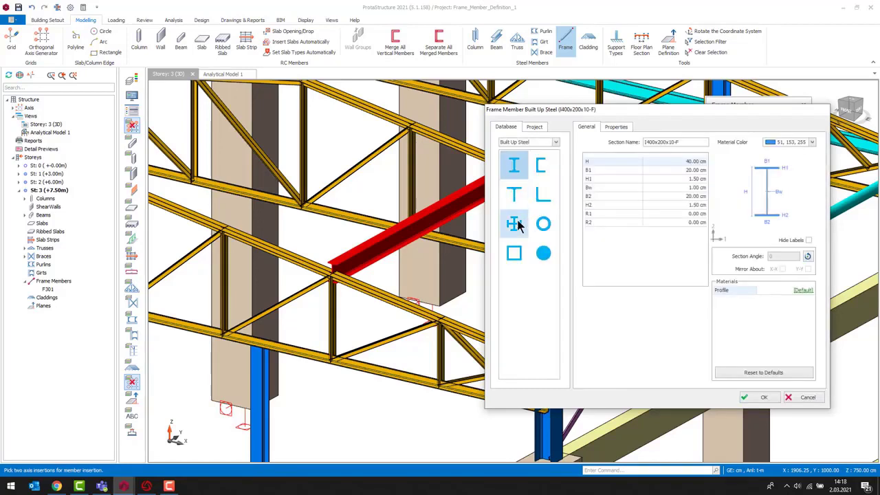
# - Browse the Built Up Steel shapes and Cold Formed section families in the section database
pyautogui.click(514, 223)
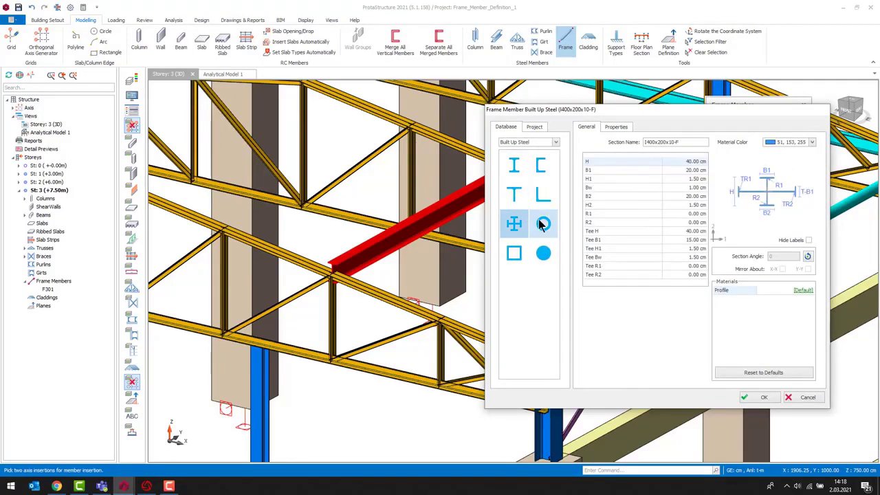
pyautogui.click(543, 223)
pyautogui.click(543, 196)
pyautogui.click(540, 166)
pyautogui.click(528, 141)
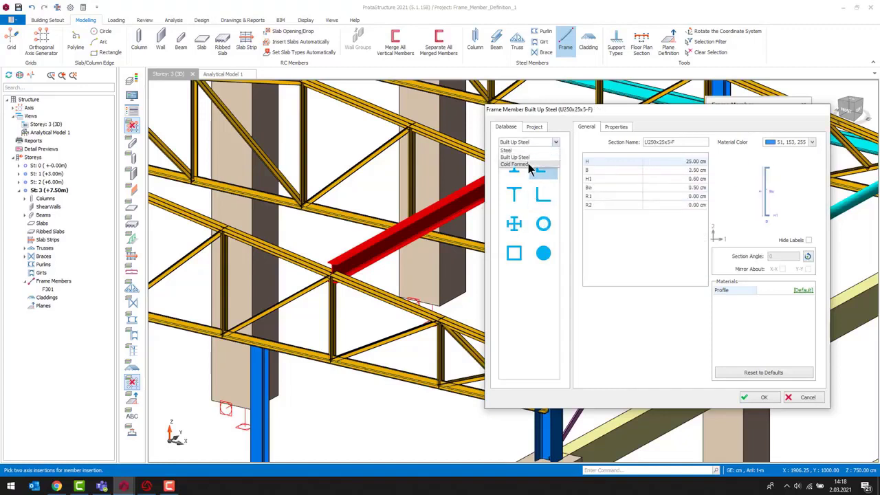
pyautogui.click(517, 164)
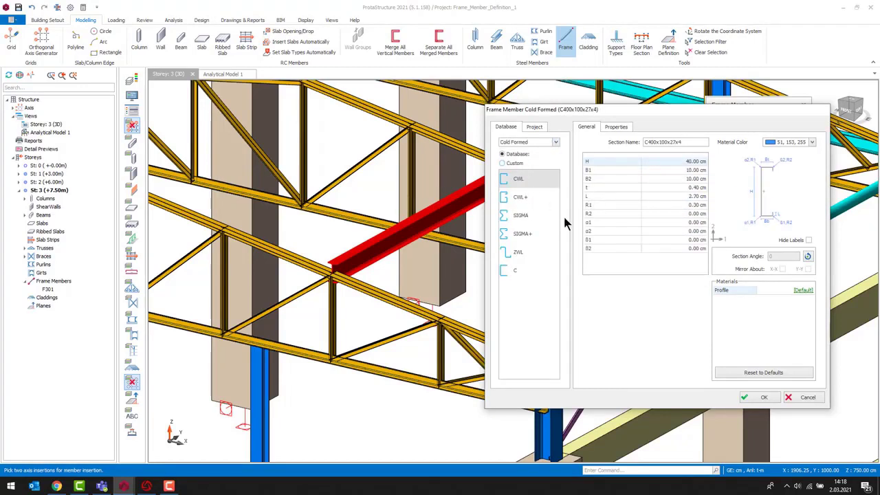
pyautogui.click(521, 197)
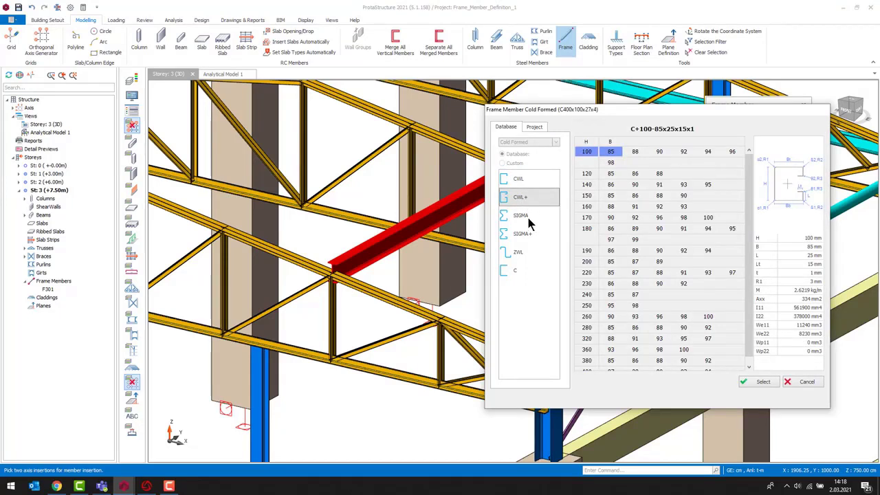
pyautogui.click(527, 214)
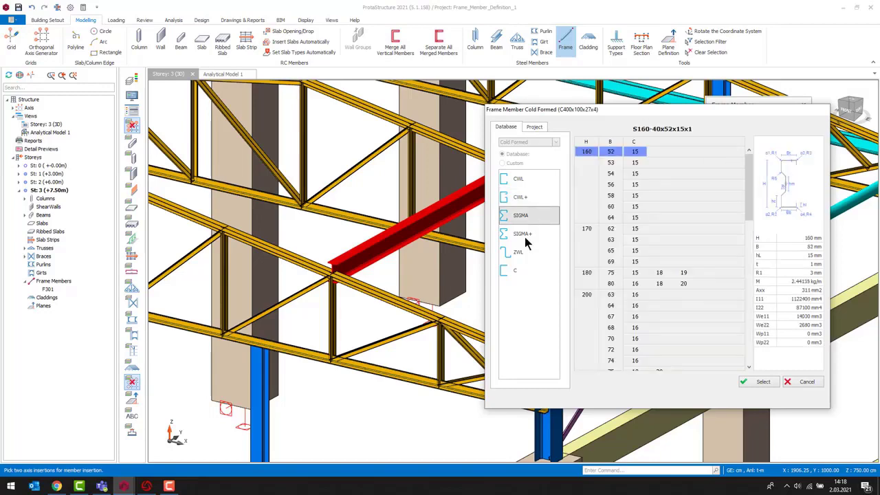
pyautogui.click(526, 237)
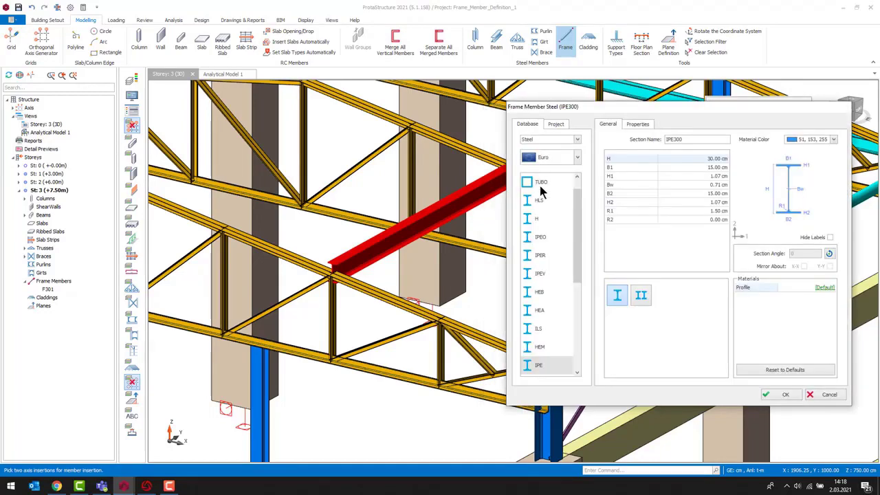
# - Set the IPE300 section's profile material to S275 and confirm the section dialog
pyautogui.click(825, 289)
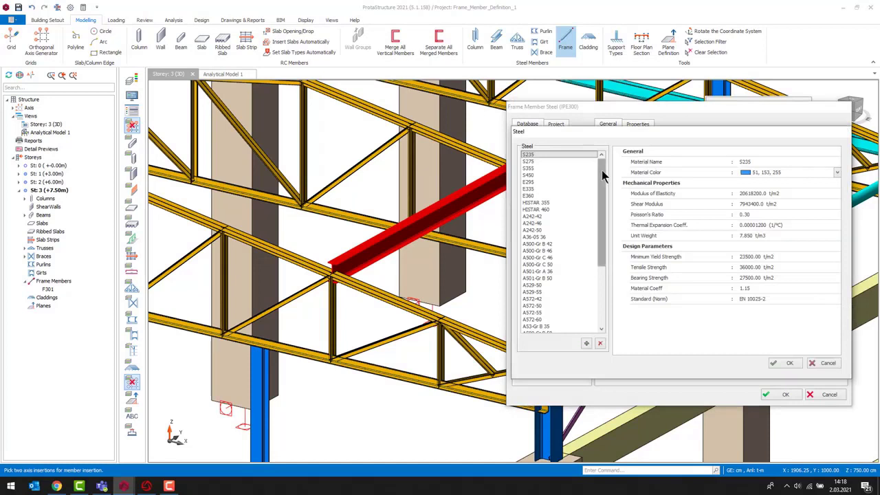
pyautogui.moveTo(604, 176)
pyautogui.mouseDown()
pyautogui.moveTo(602, 251)
pyautogui.moveTo(607, 163)
pyautogui.mouseUp()
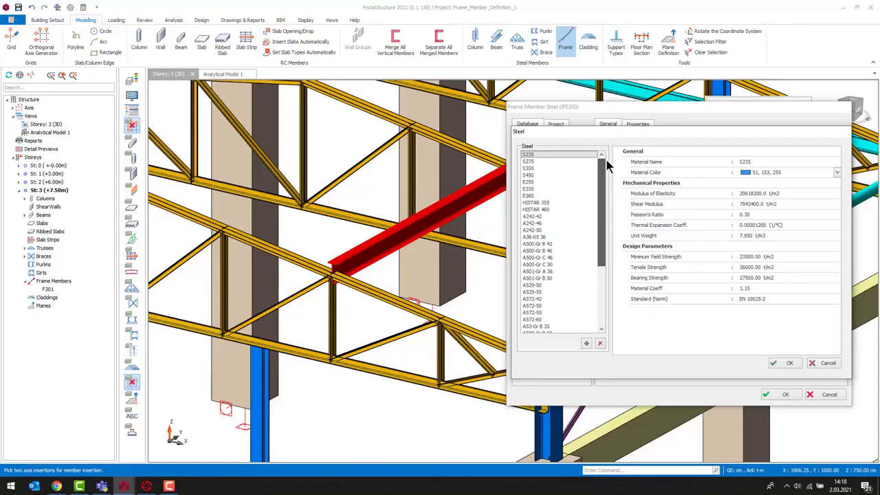
pyautogui.moveTo(606, 160)
pyautogui.mouseDown()
pyautogui.moveTo(614, 230)
pyautogui.moveTo(613, 158)
pyautogui.mouseUp()
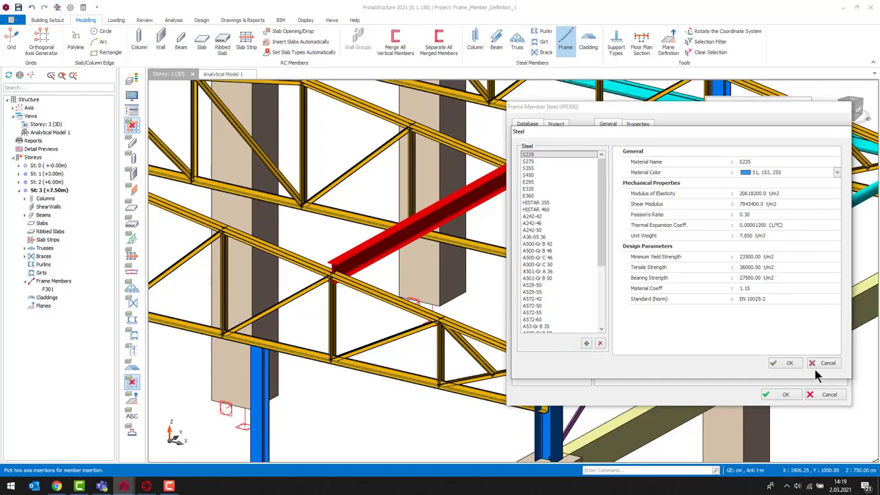
pyautogui.click(536, 161)
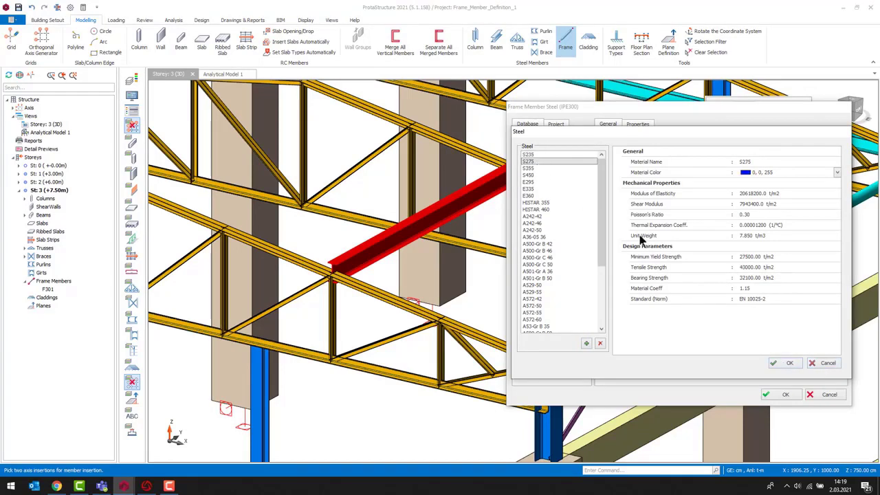
pyautogui.click(789, 364)
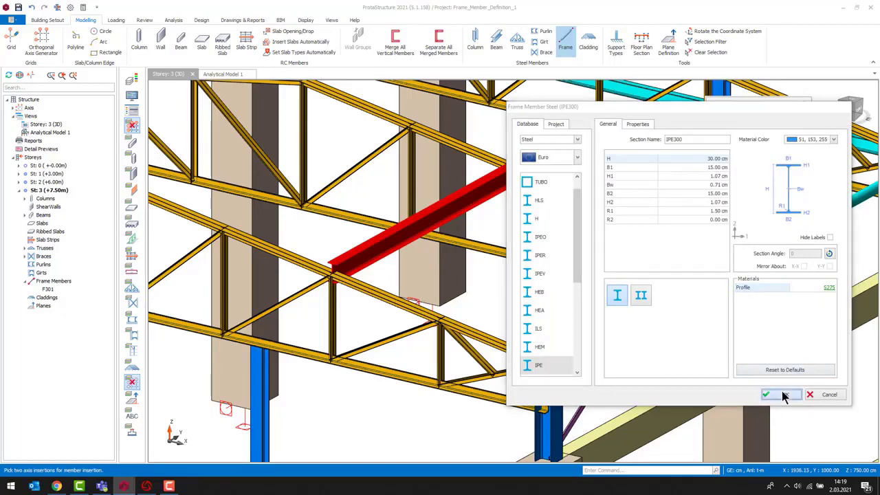
pyautogui.click(782, 395)
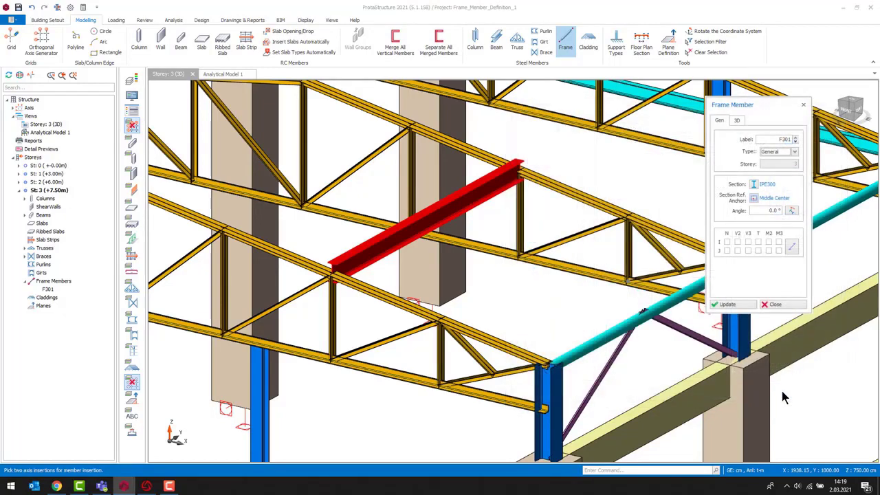
# - Set the member's section angle to 20° and update the member
pyautogui.click(753, 199)
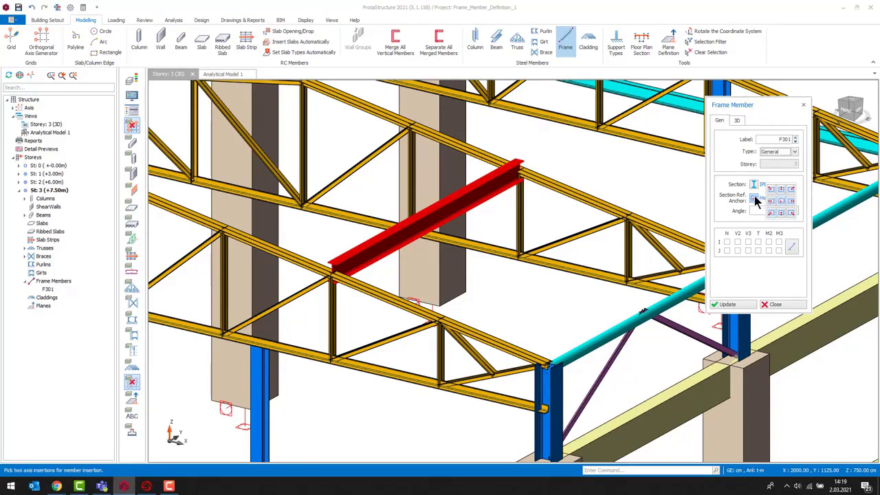
pyautogui.click(754, 197)
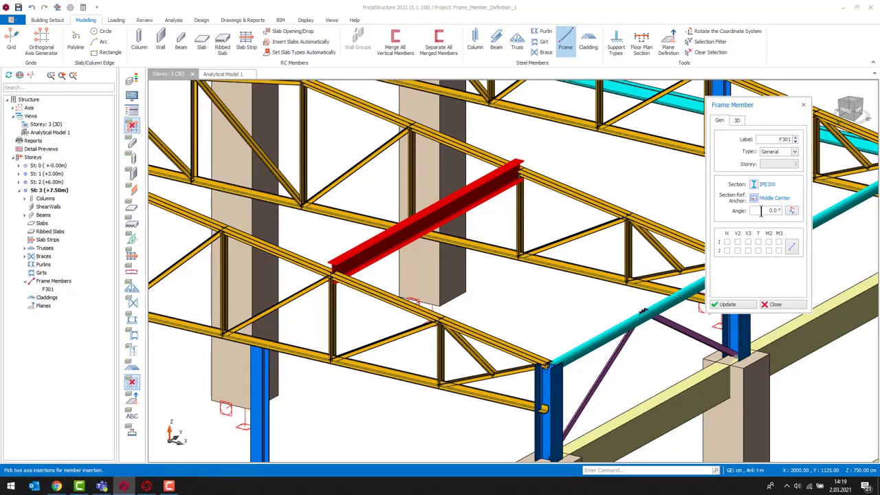
pyautogui.doubleClick(761, 211)
pyautogui.write('20')
pyautogui.click(728, 304)
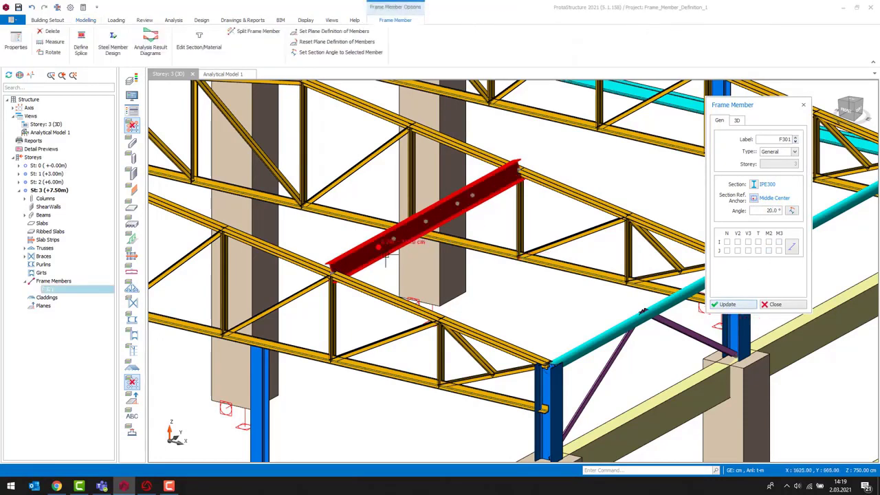
# - Set the member's section angle to -20° and update the member
pyautogui.scroll(2, 386, 260)
pyautogui.doubleClick(762, 211)
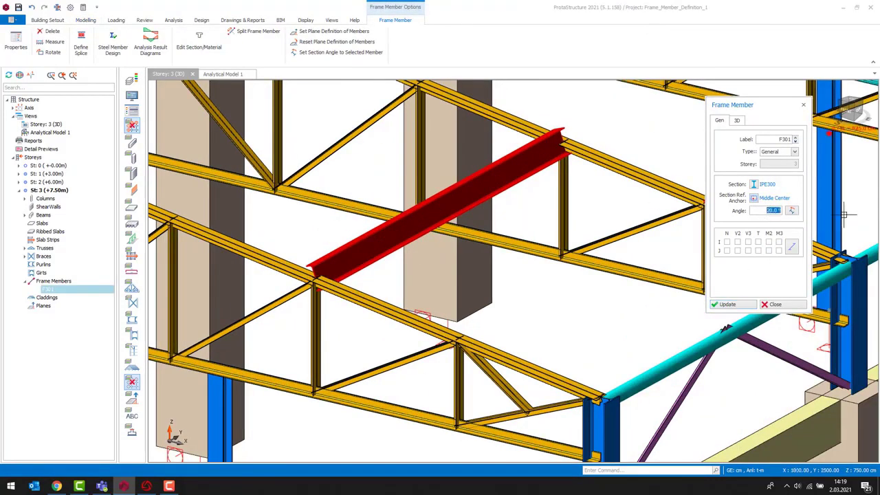
pyautogui.write('-20')
pyautogui.click(743, 303)
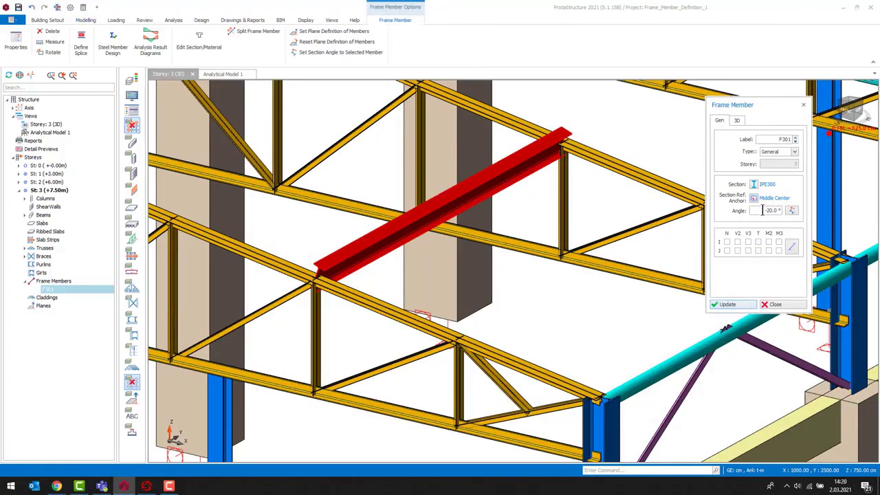
# - Reset the section angle to 0° and set it by picking the adjacent truss top chord
pyautogui.doubleClick(769, 210)
pyautogui.write('0')
pyautogui.click(791, 210)
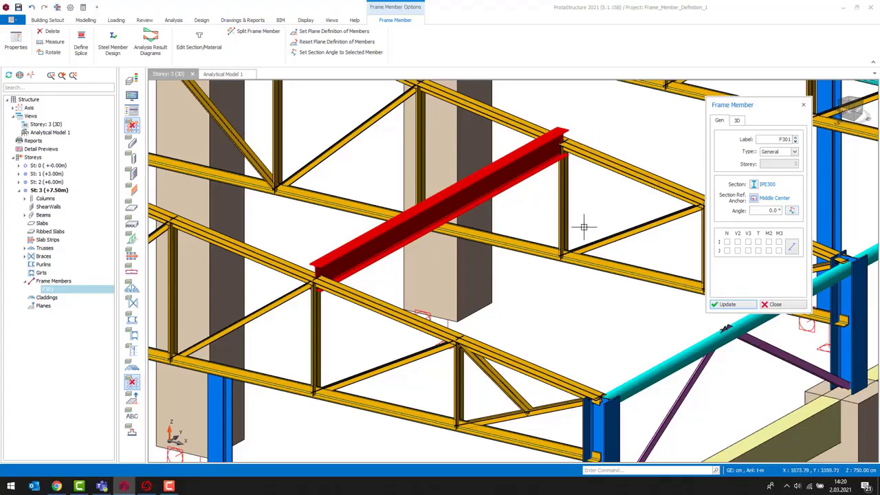
pyautogui.click(793, 211)
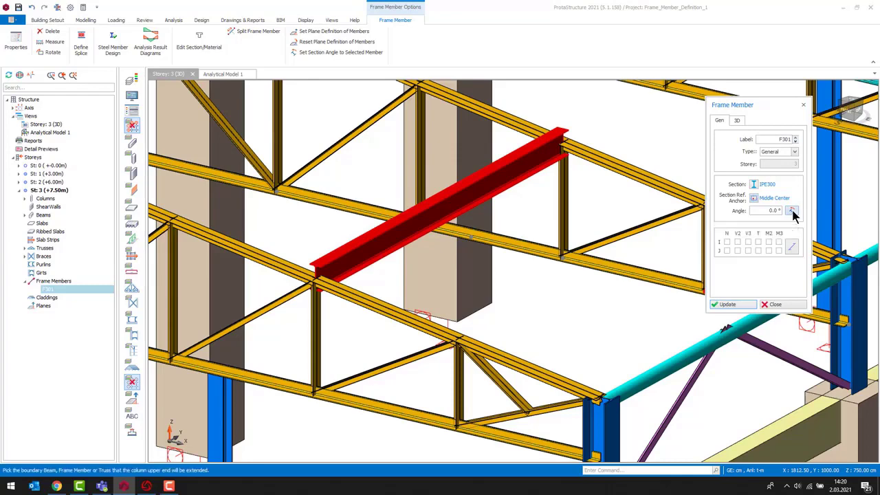
pyautogui.click(631, 174)
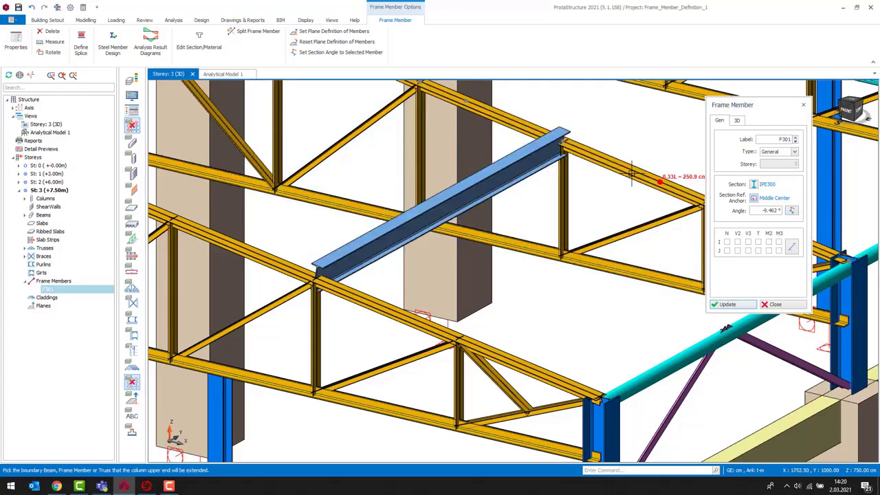
pyautogui.scroll(3, 354, 323)
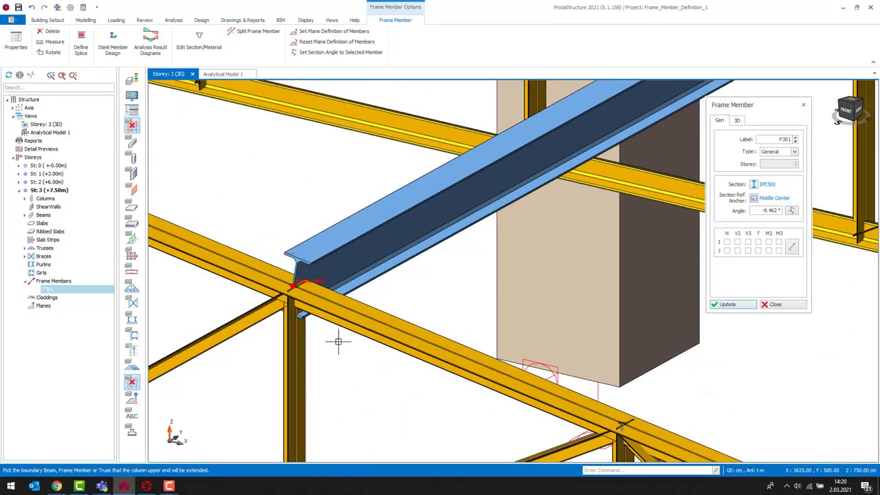
# - Release the M2 and M3 moments at both ends of the frame member
pyautogui.scroll(-1, 340, 324)
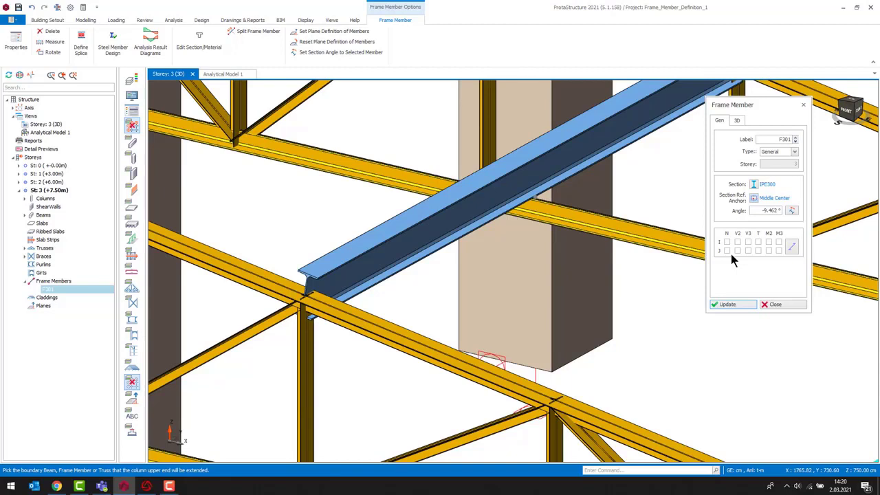
pyautogui.click(791, 248)
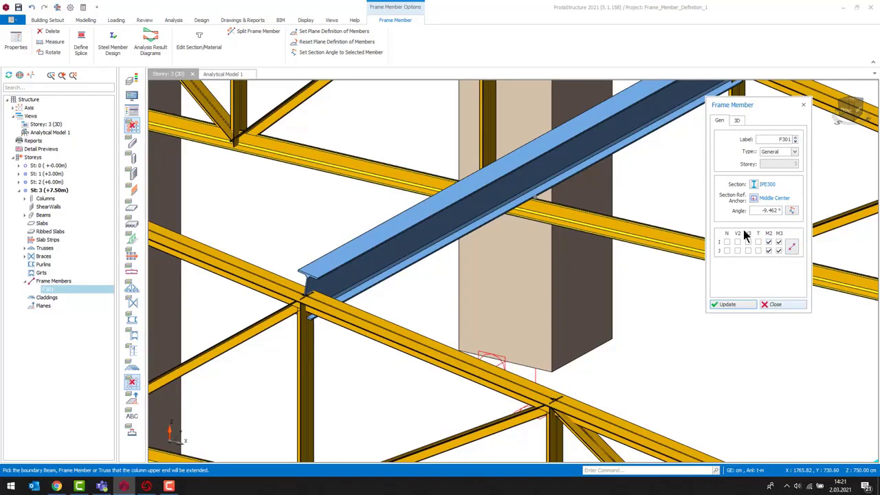
# - Set the member's analytical wire reference point to Top Center and update the member
pyautogui.click(736, 121)
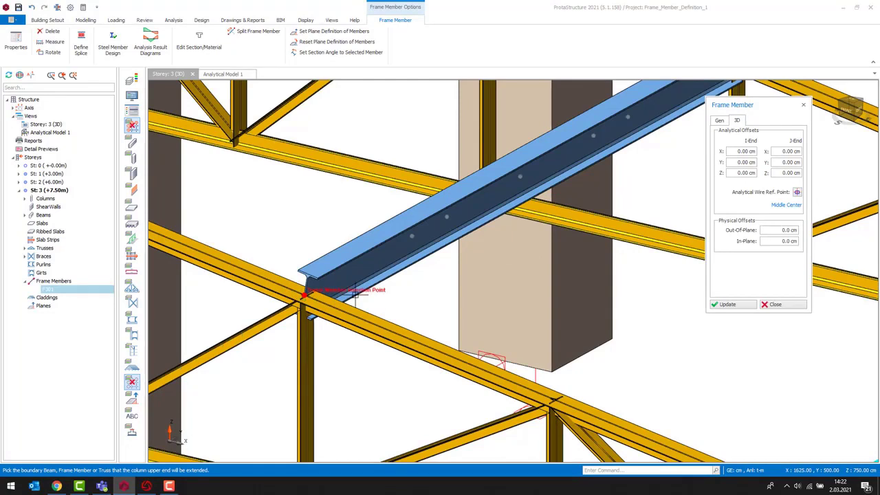
pyautogui.click(797, 193)
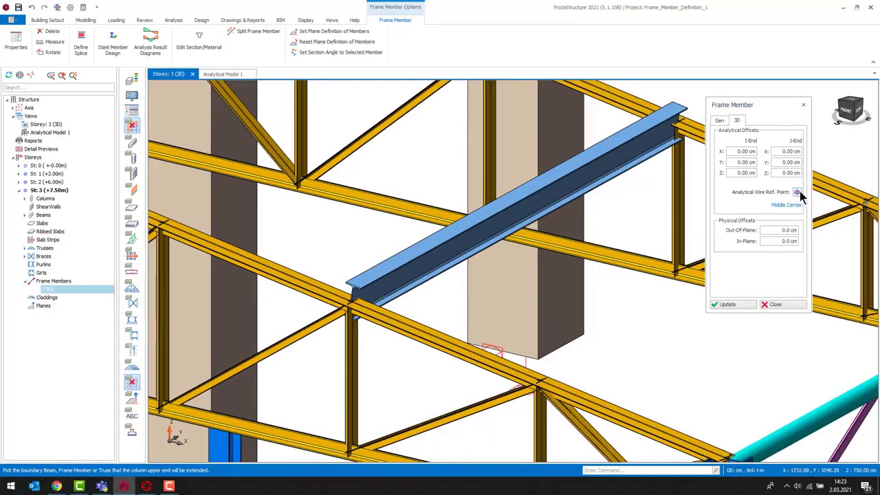
pyautogui.click(797, 193)
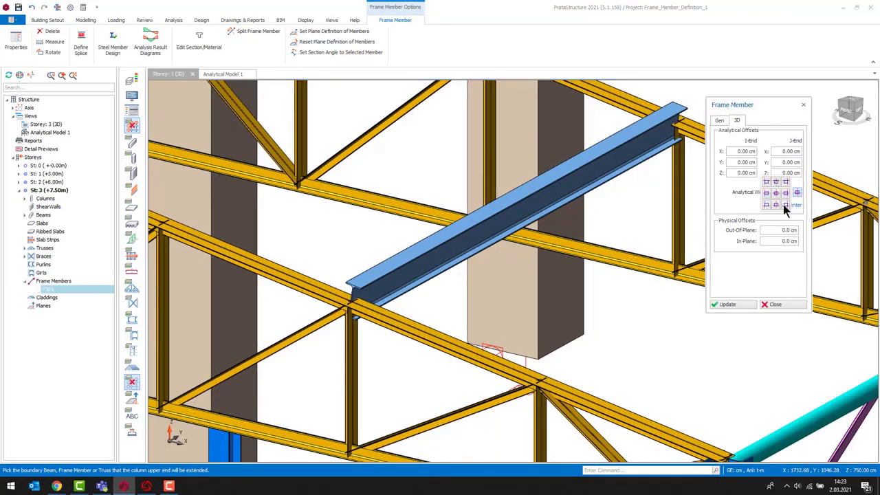
pyautogui.click(775, 182)
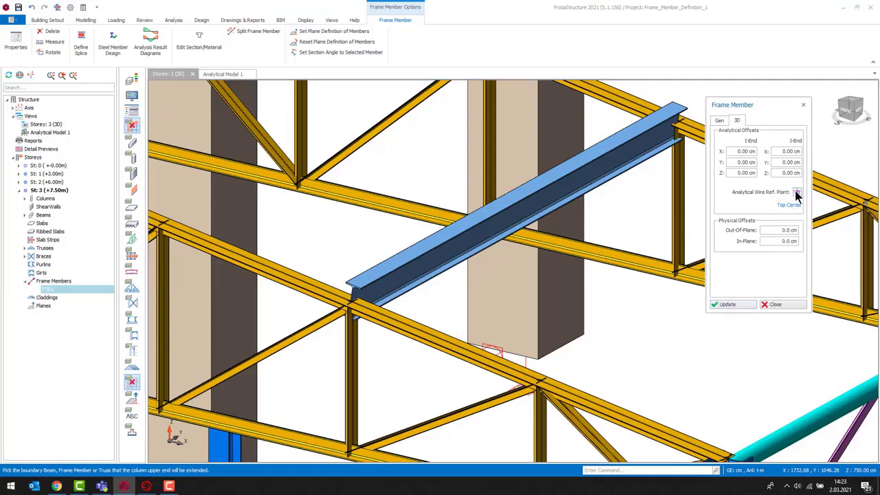
pyautogui.click(721, 304)
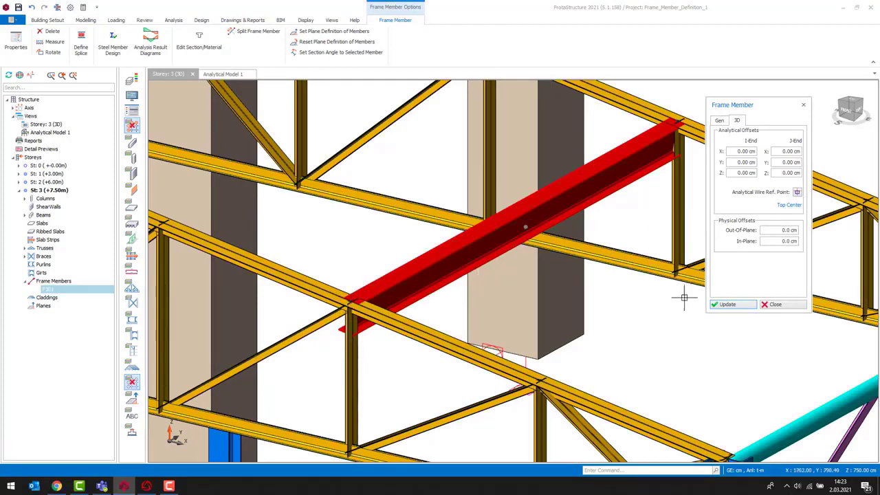
# - Set the analytical wire reference point back to Middle Center and update the member
pyautogui.click(796, 193)
pyautogui.click(777, 193)
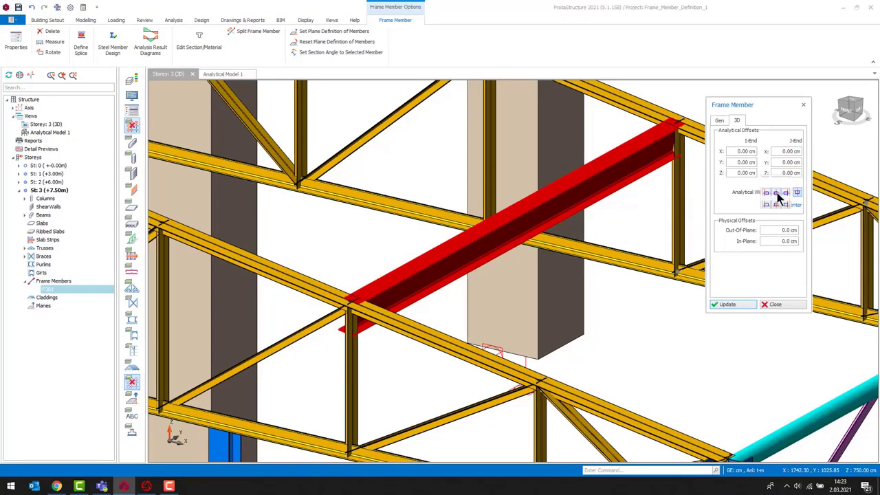
pyautogui.click(729, 304)
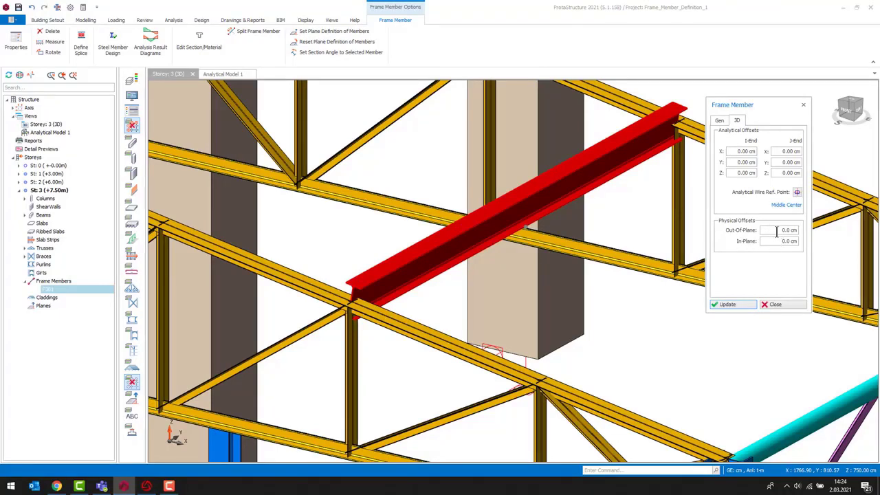
# - Set the member's out-of-plane physical offset to 15 cm and update the member
pyautogui.moveTo(777, 231); pyautogui.dragTo(803, 231)
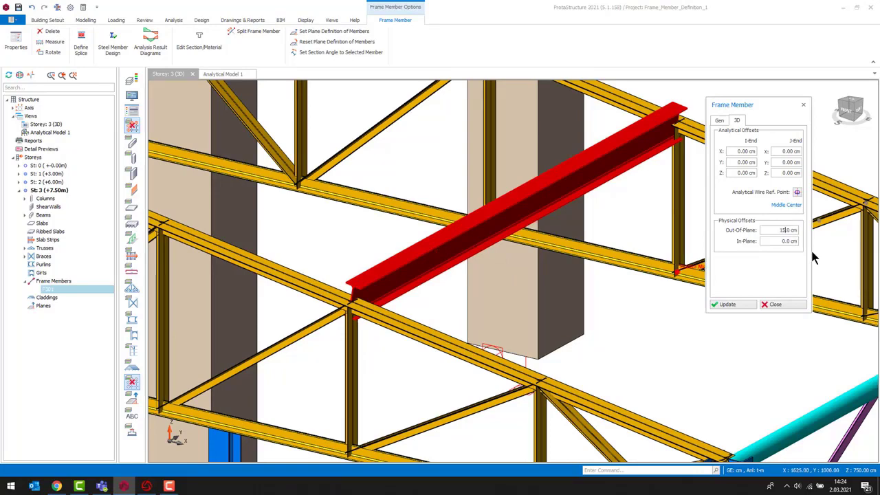
pyautogui.write('15')
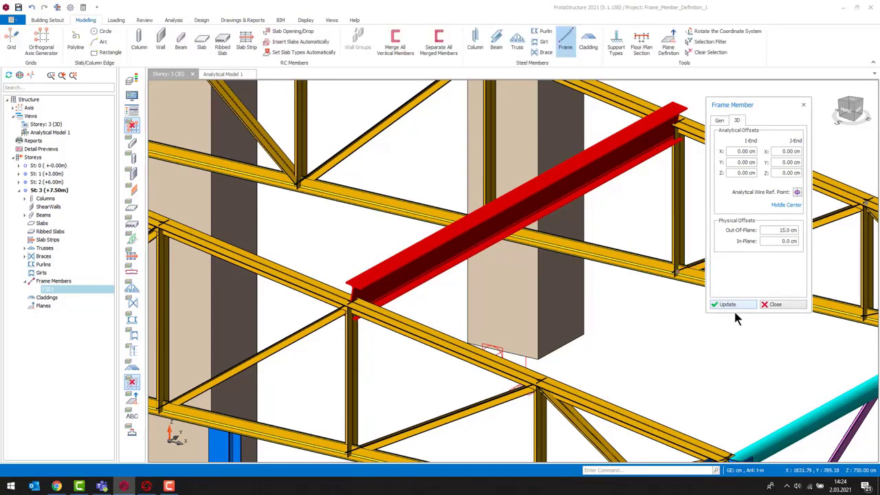
pyautogui.click(730, 304)
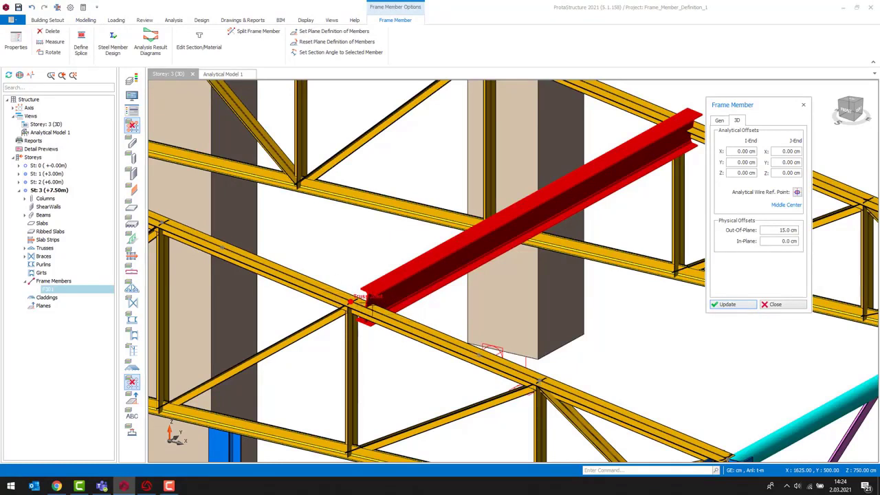
# - Change the out-of-plane offset to 0 cm, then enter -15 cm and update the member
pyautogui.moveTo(773, 230); pyautogui.dragTo(839, 230)
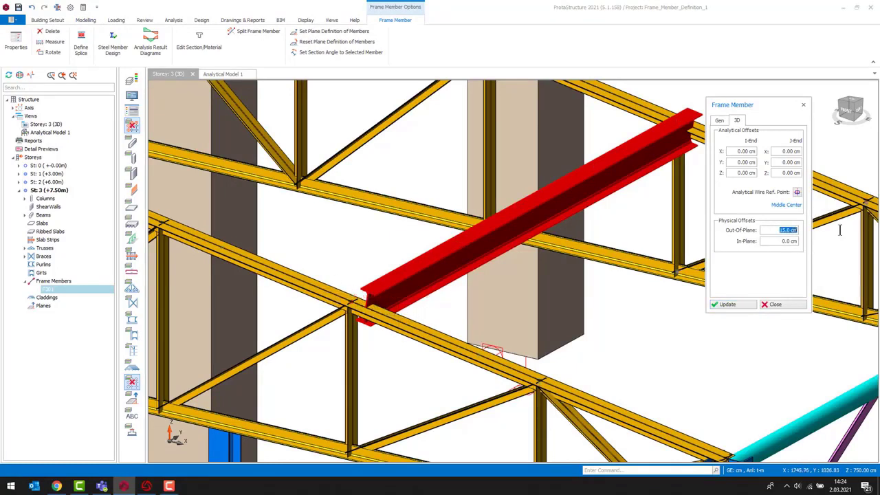
pyautogui.write('0')
pyautogui.moveTo(784, 230); pyautogui.dragTo(808, 235)
pyautogui.write('-15')
pyautogui.click(723, 305)
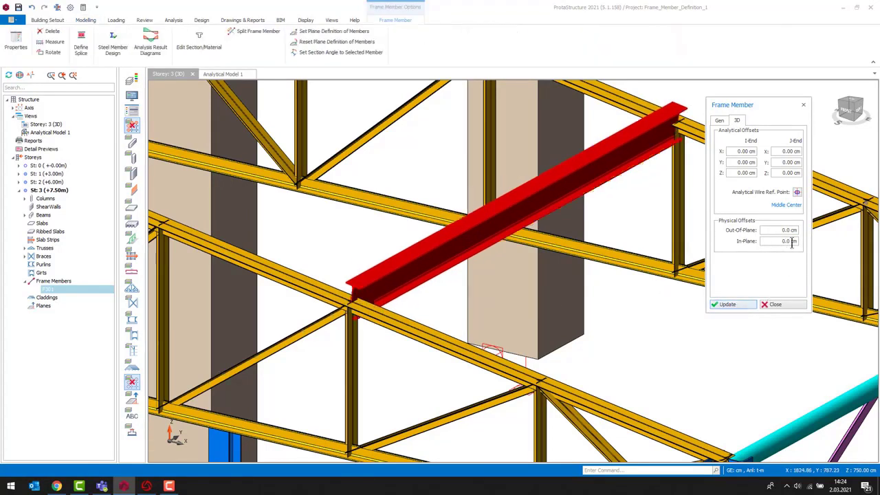
# - Set the member's in-plane physical offset to 15 cm and update the member
pyautogui.moveTo(782, 242); pyautogui.dragTo(842, 245)
pyautogui.write('15')
pyautogui.click(728, 304)
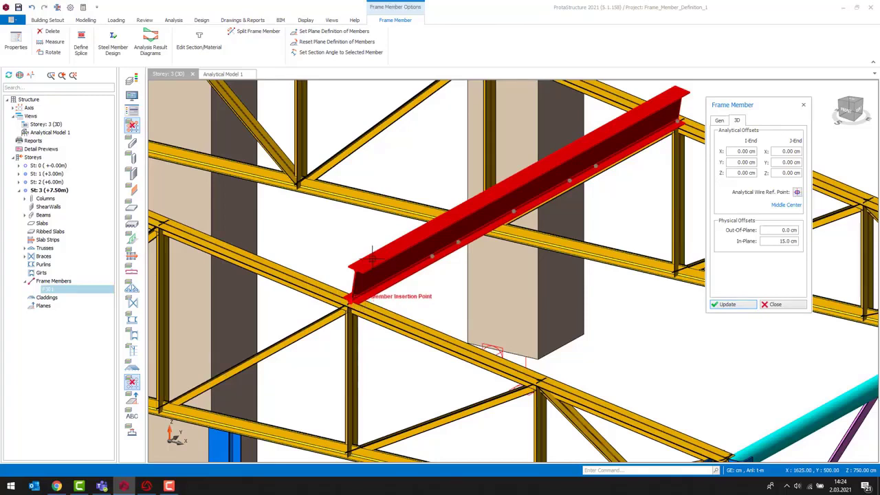
# - Set the in-plane offset to -15 cm and update the member
pyautogui.doubleClick(776, 241)
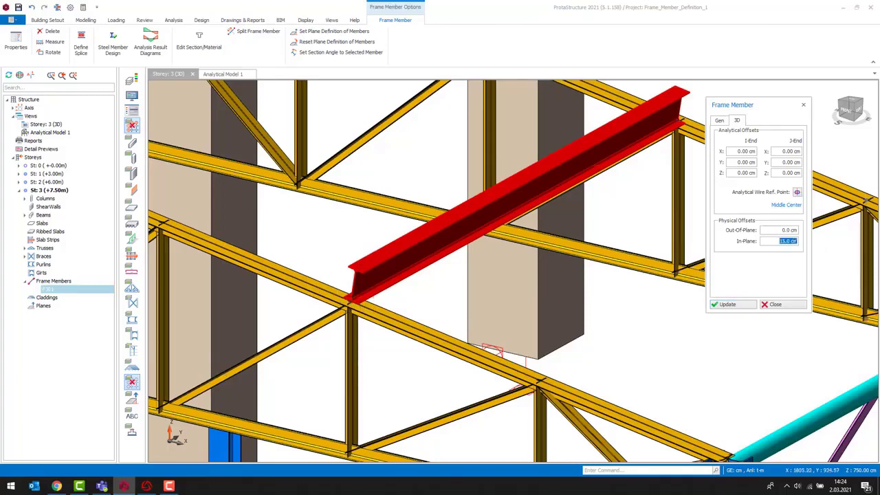
pyautogui.write('-15')
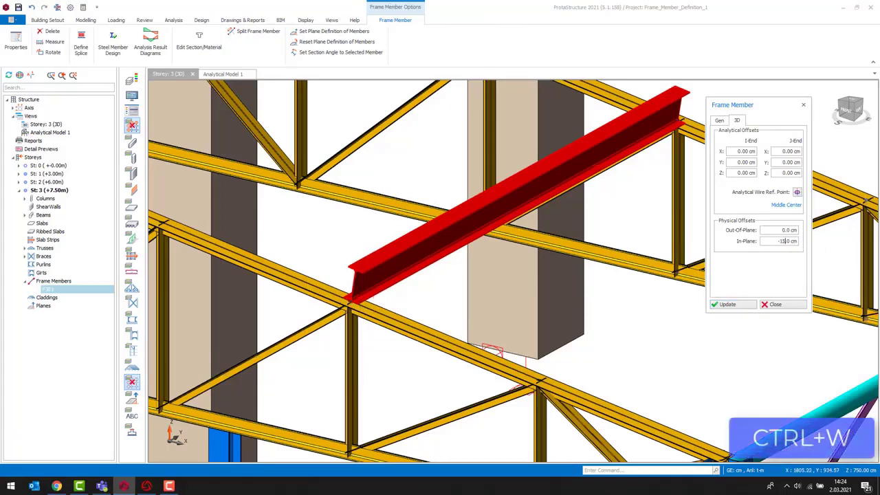
pyautogui.click(728, 304)
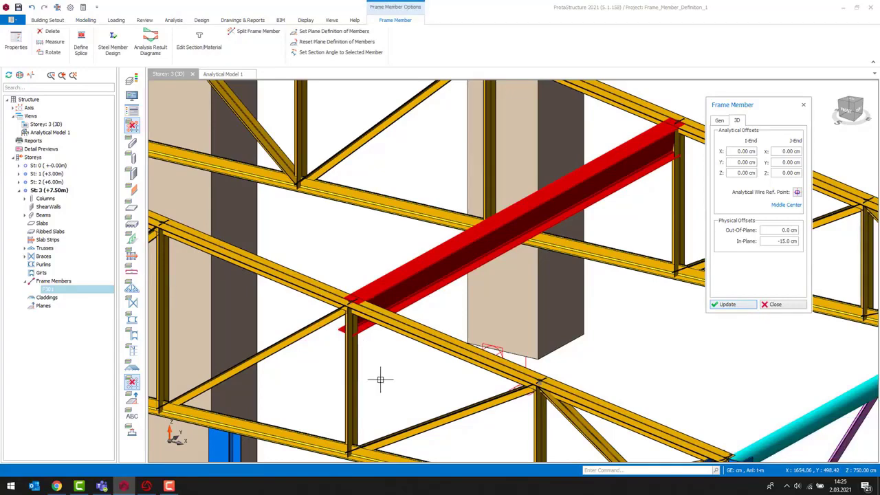
# - Reset the in-plane offset to 0 cm, update the member and close the Frame Member dialog
pyautogui.click(787, 241)
pyautogui.write('0')
pyautogui.click(730, 305)
pyautogui.click(773, 304)
# - Toggle the selected member's section orientation several times
pyautogui.hotkey('ctrl', 'e')
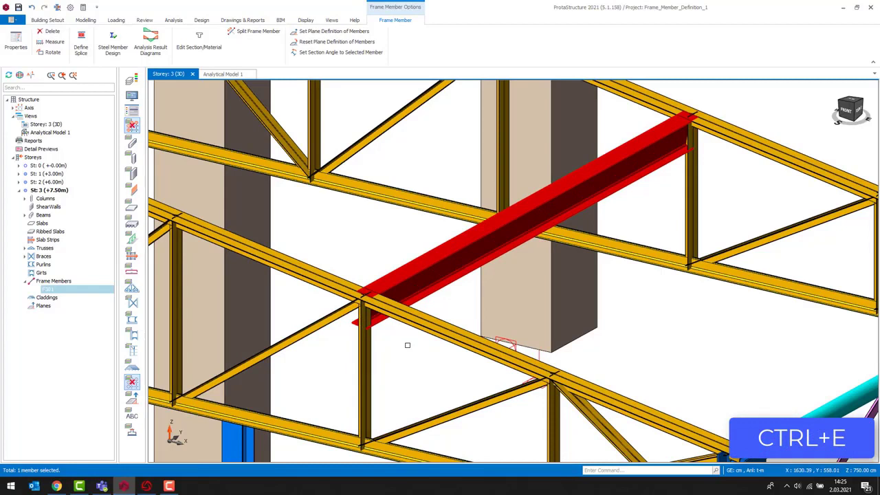
pyautogui.hotkey('ctrl', 'e')
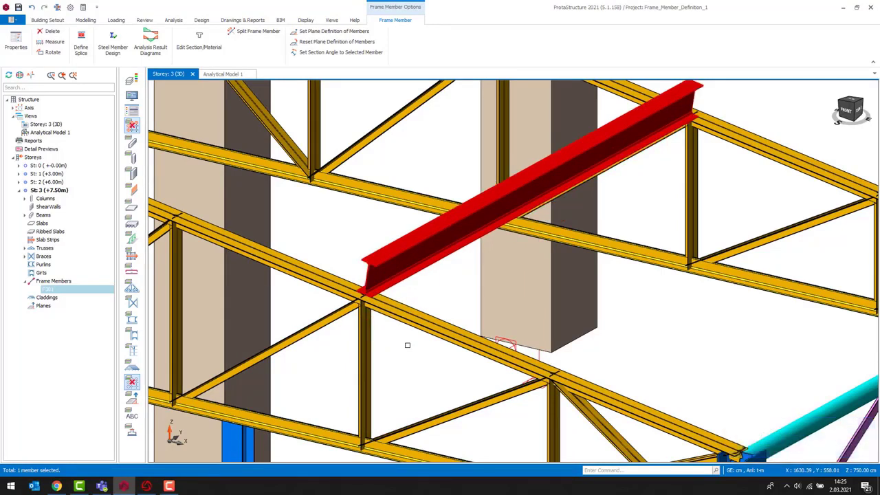
pyautogui.hotkey('ctrl', 'e')
# - Cycle the selected member's section reference anchor through its positions
pyautogui.hotkey('ctrl', 'q')
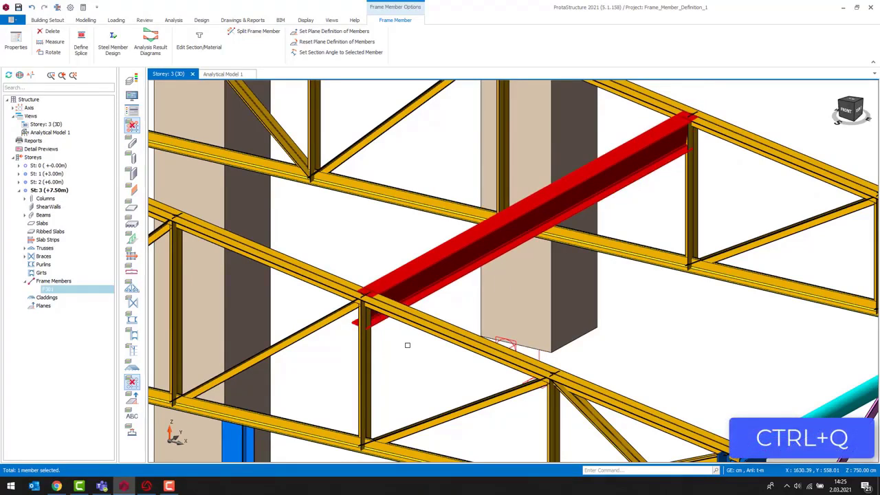
pyautogui.hotkey('ctrl', 'q')
pyautogui.hotkey('ctrl', 'q')
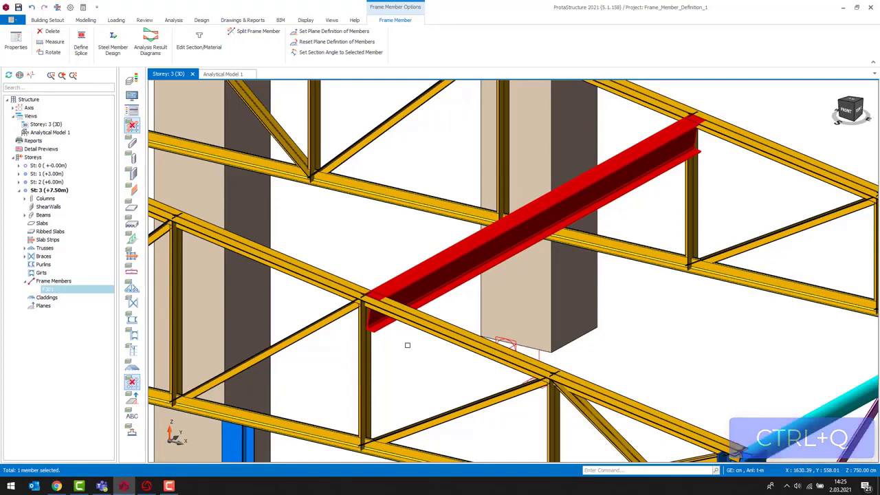
pyautogui.hotkey('ctrl', 'q')
pyautogui.hotkey('ctrl', 'q')
pyautogui.hotkey('ctrl', 'q')
pyautogui.hotkey('ctrl', 'q')
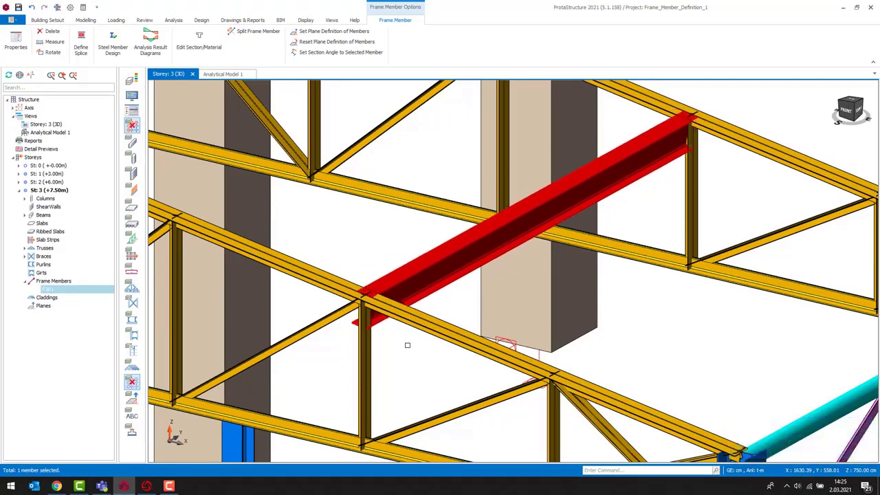
pyautogui.hotkey('ctrl', 'q')
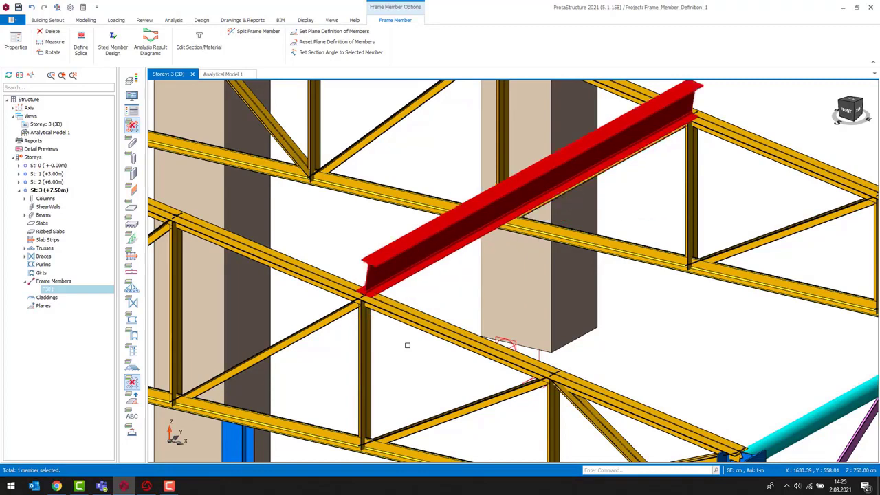
pyautogui.hotkey('ctrl', 'q')
pyautogui.hotkey('ctrl', 'q')
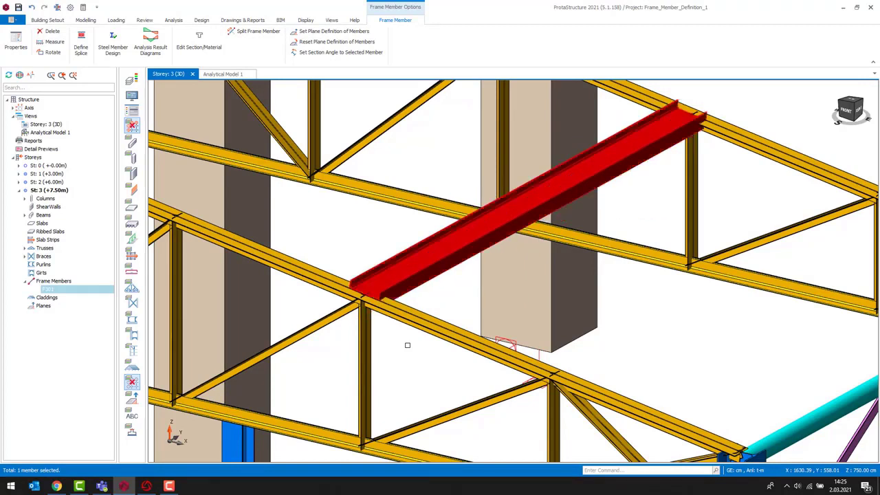
pyautogui.hotkey('ctrl', 'q')
pyautogui.hotkey('ctrl', 'q')
pyautogui.hotkey('ctrl', 'q')
pyautogui.hotkey('ctrl', 'q')
pyautogui.hotkey('ctrl', 'q')
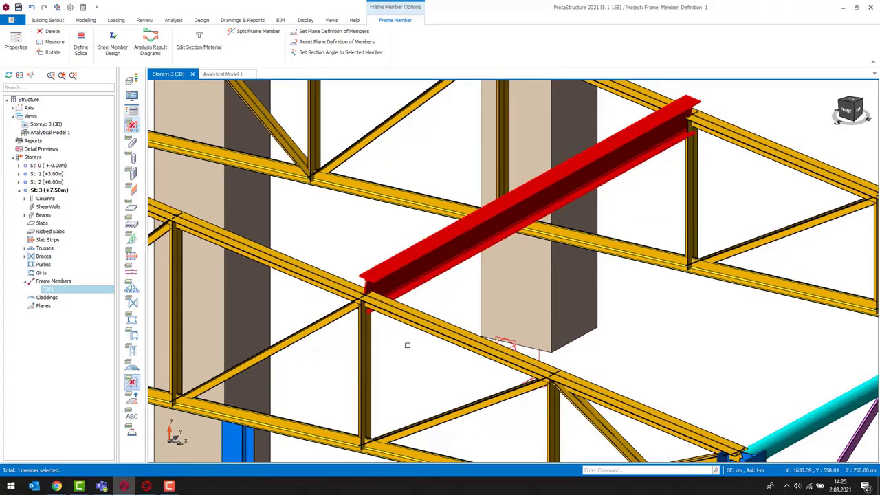
pyautogui.hotkey('ctrl', 'q')
# - Draw a new IPE300 frame member from the existing member's end joint to the next truss joint
pyautogui.scroll(-1, 615, 334)
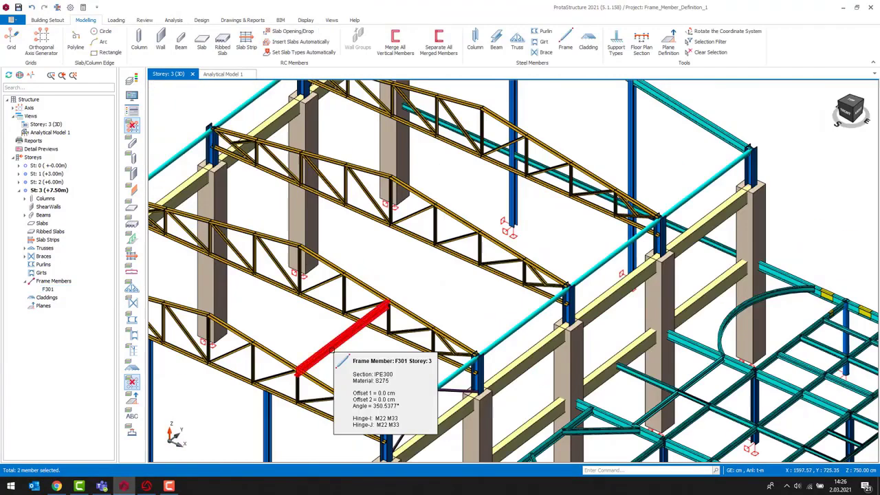
pyautogui.click(329, 347)
pyautogui.moveTo(350, 351); pyautogui.dragTo(362, 353, button='middle')
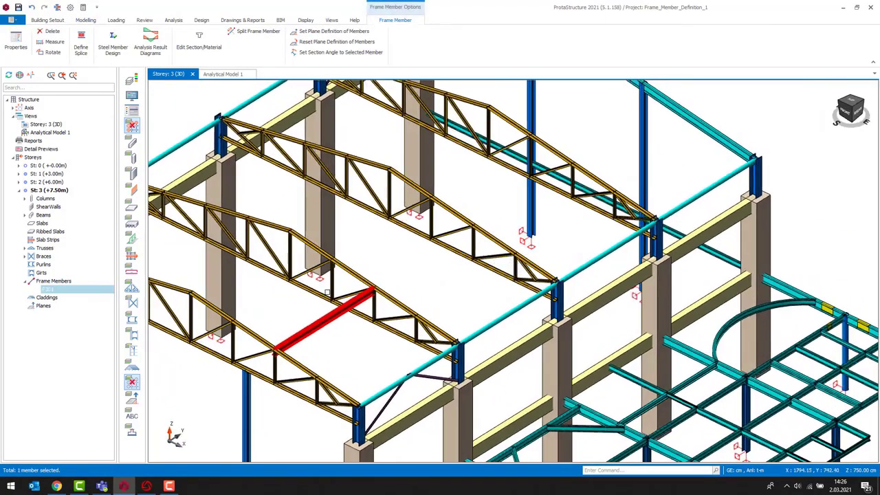
pyautogui.scroll(2, 324, 327)
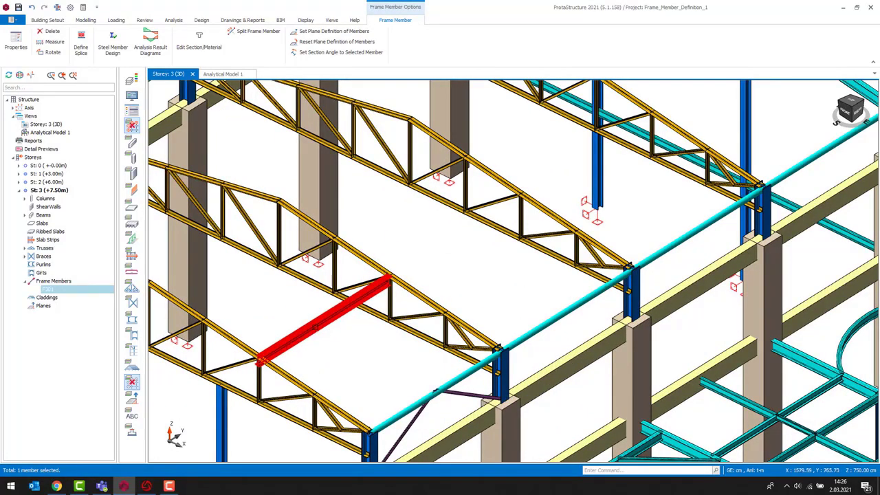
pyautogui.doubleClick(316, 327)
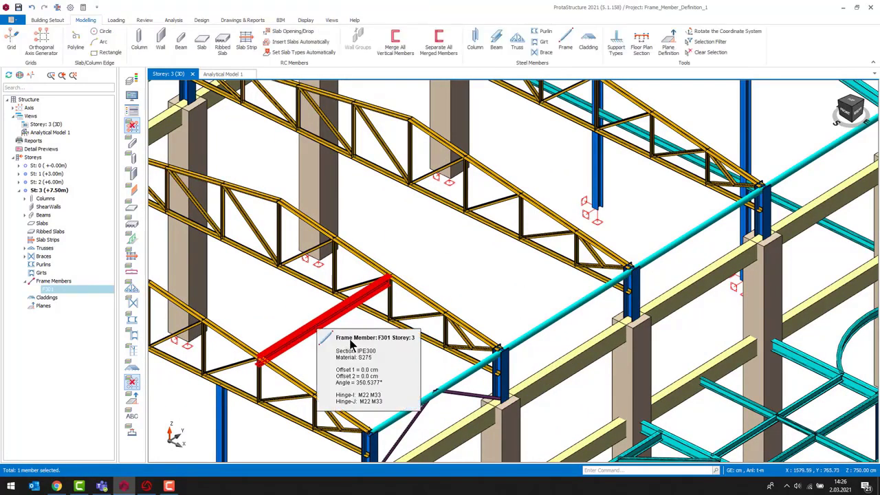
pyautogui.moveTo(794, 216); pyautogui.dragTo(797, 227)
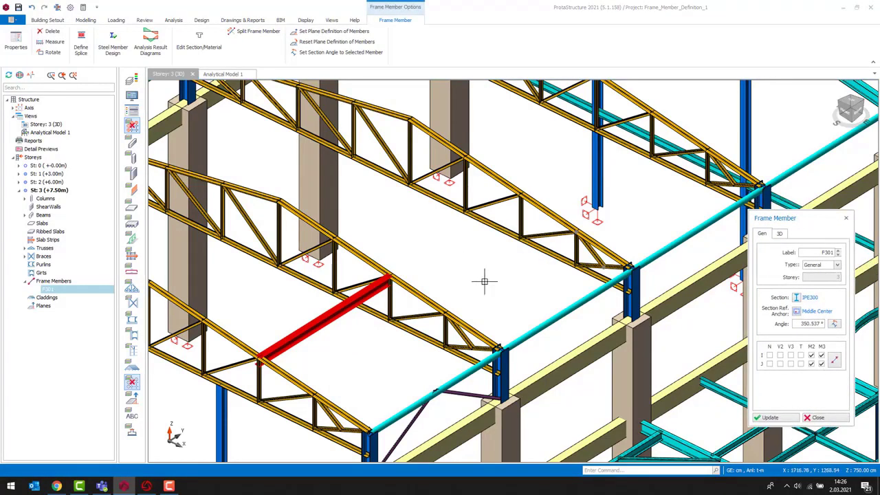
pyautogui.click(389, 275)
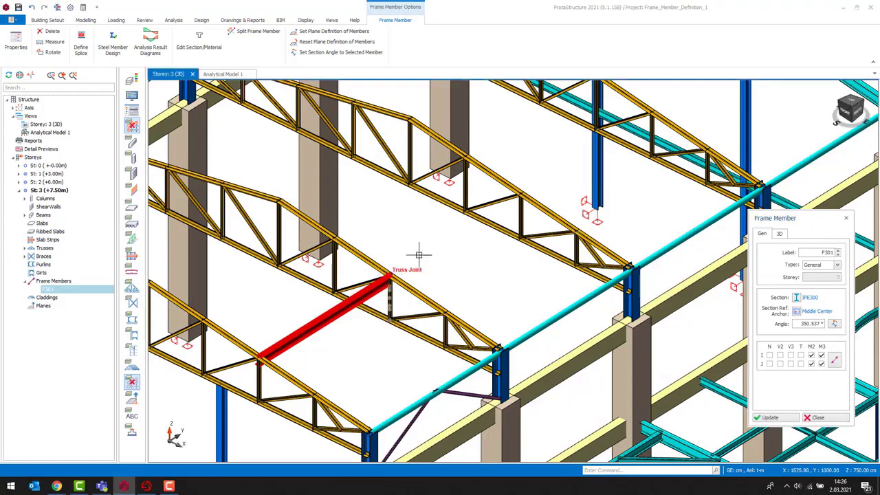
pyautogui.click(508, 210)
# - Continue the chain with two more frame members across the next truss joints and end the command
pyautogui.moveTo(509, 210); pyautogui.dragTo(428, 249, button='middle')
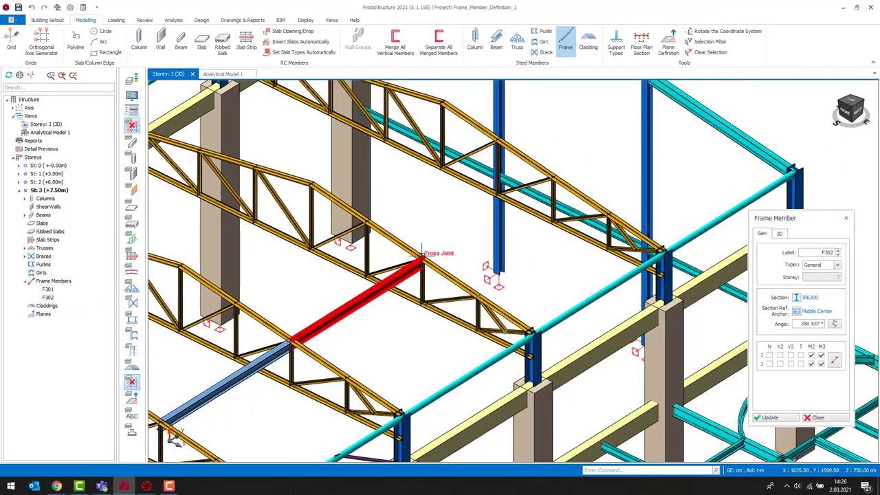
pyautogui.click(549, 176)
pyautogui.moveTo(631, 157); pyautogui.dragTo(517, 256, button='middle')
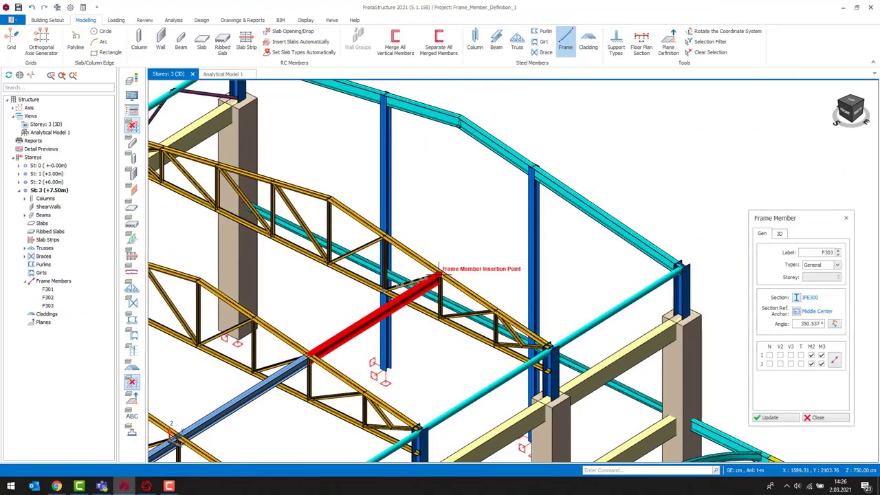
pyautogui.click(602, 218)
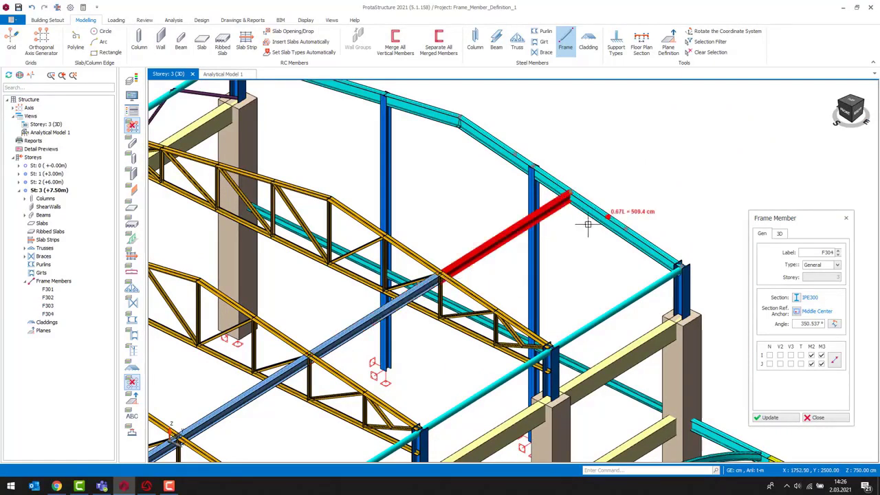
pyautogui.moveTo(485, 281); pyautogui.dragTo(632, 186, button='middle')
pyautogui.press('Escape')
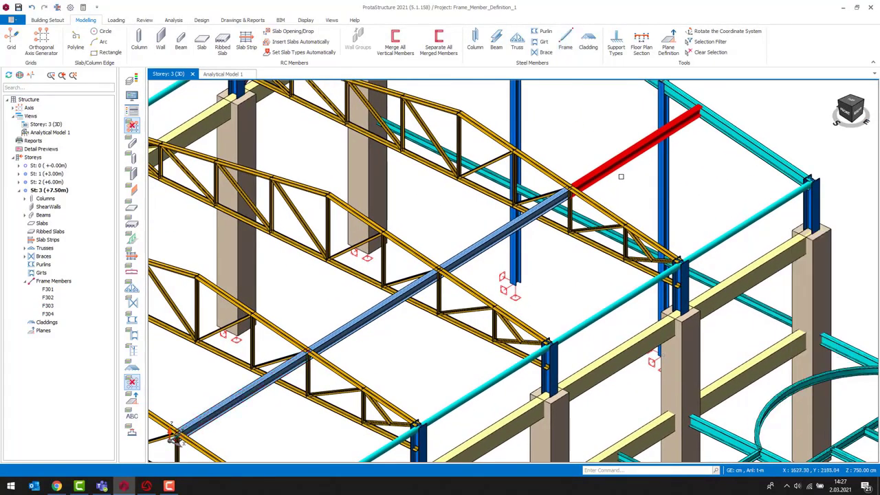
# - Select the four new frame members and change their section to TUBO80X80X8 from the steel database
pyautogui.press('Escape')
pyautogui.moveTo(637, 173); pyautogui.dragTo(608, 132)
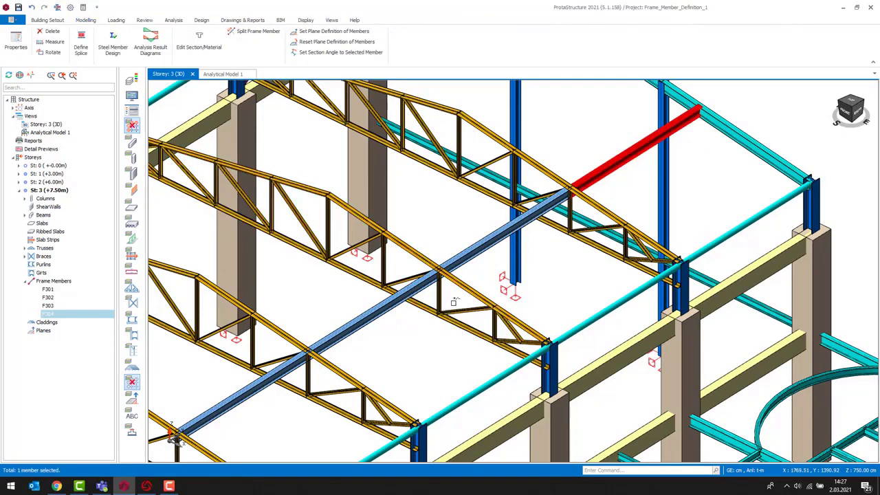
pyautogui.keyDown('ctrl'); pyautogui.moveTo(378, 329); pyautogui.dragTo(360, 310); pyautogui.keyUp('ctrl')
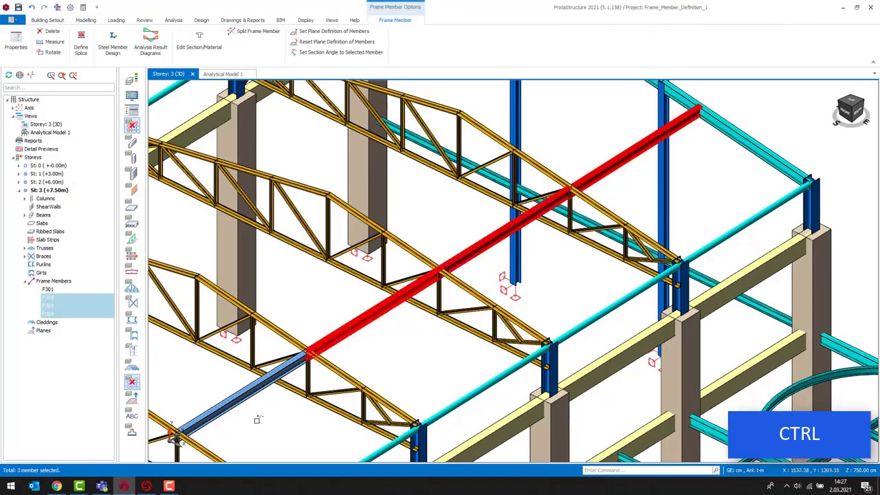
pyautogui.keyDown('ctrl'); pyautogui.moveTo(244, 408); pyautogui.dragTo(213, 389); pyautogui.keyUp('ctrl')
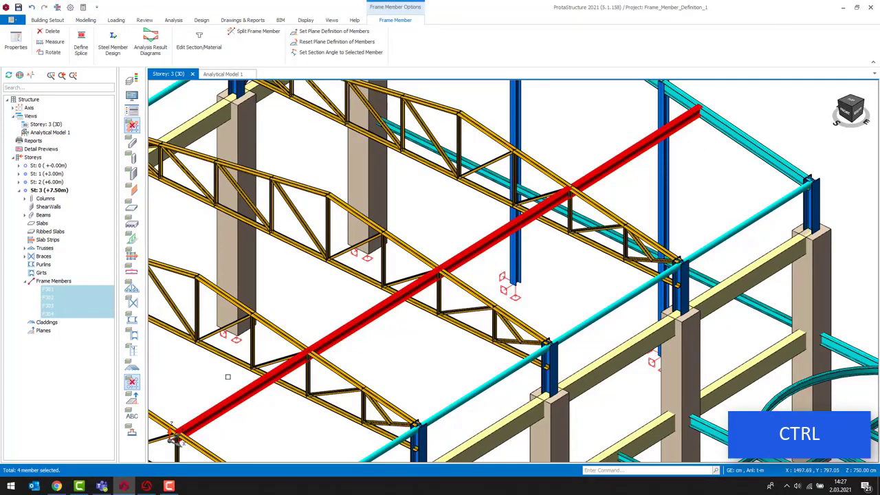
pyautogui.rightClick(432, 204)
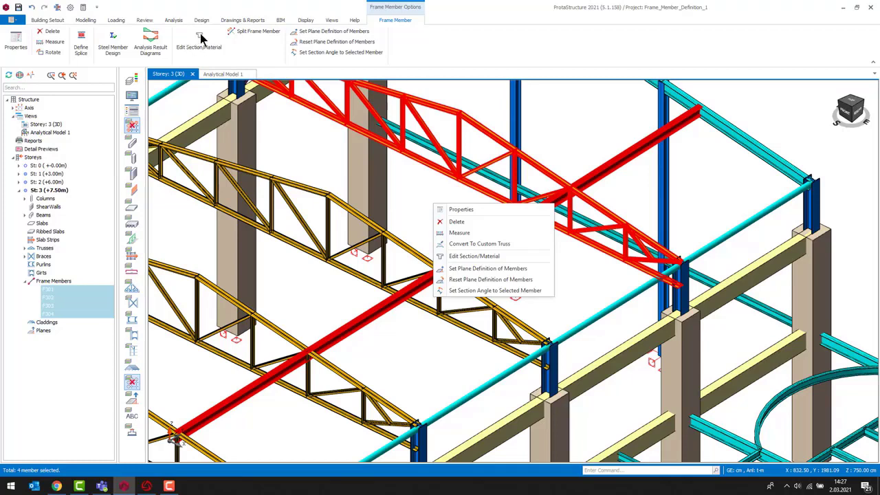
pyautogui.click(481, 256)
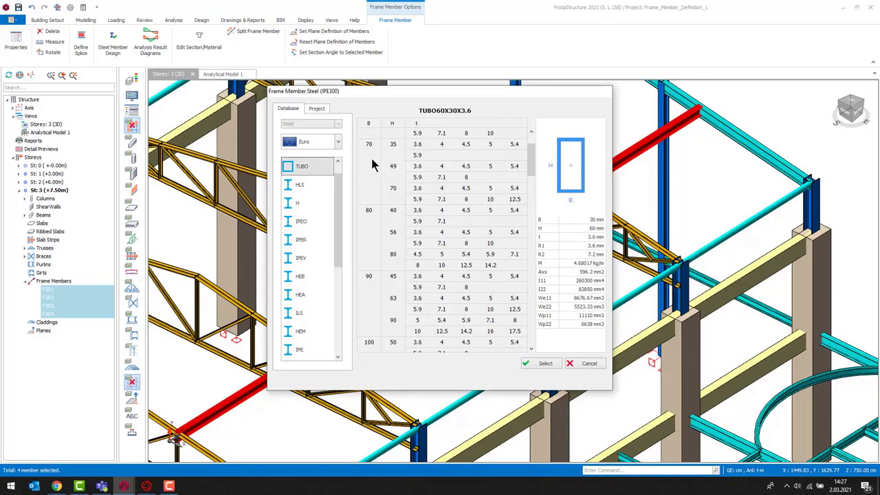
pyautogui.click(392, 254)
pyautogui.click(442, 267)
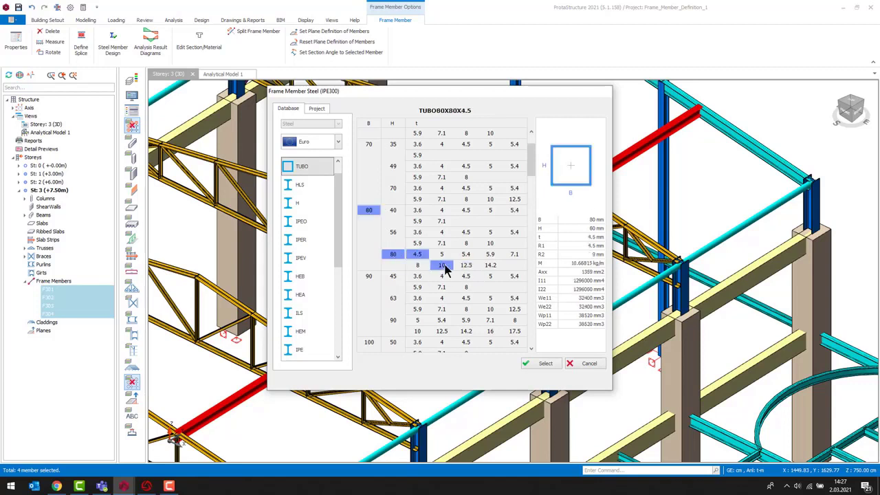
pyautogui.click(417, 265)
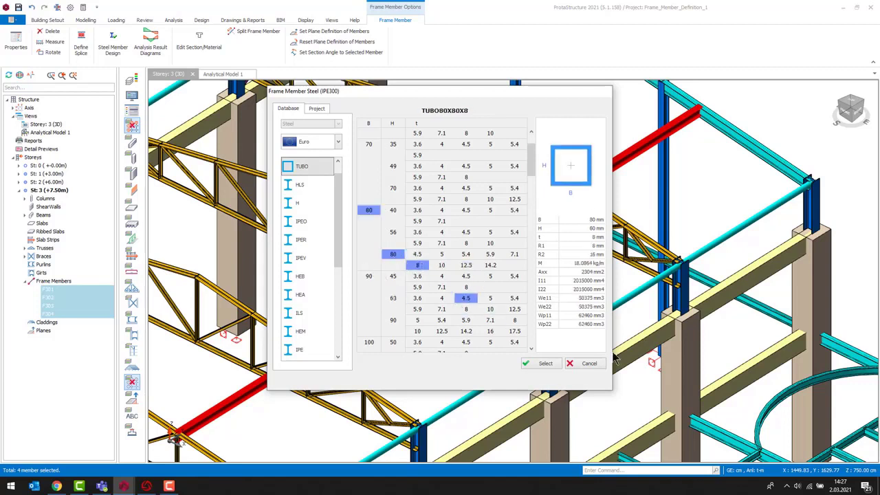
pyautogui.click(546, 364)
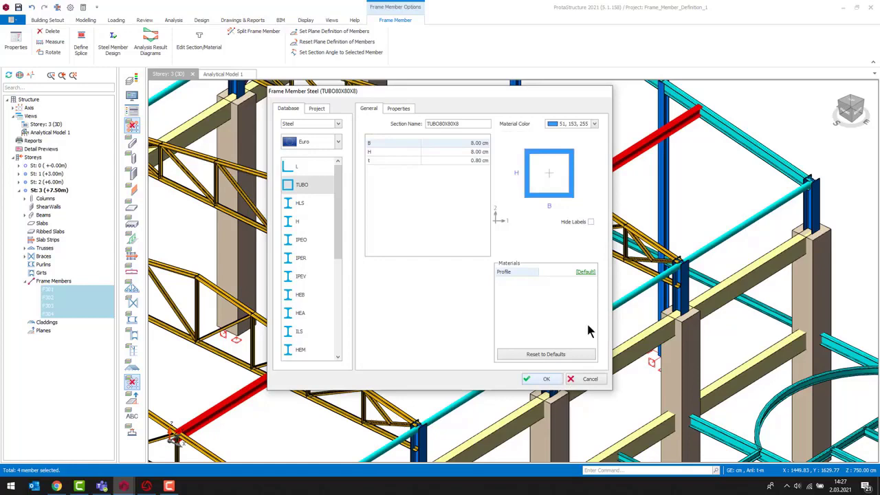
# - Set the members' profile material to S235 and apply the section change
pyautogui.click(586, 272)
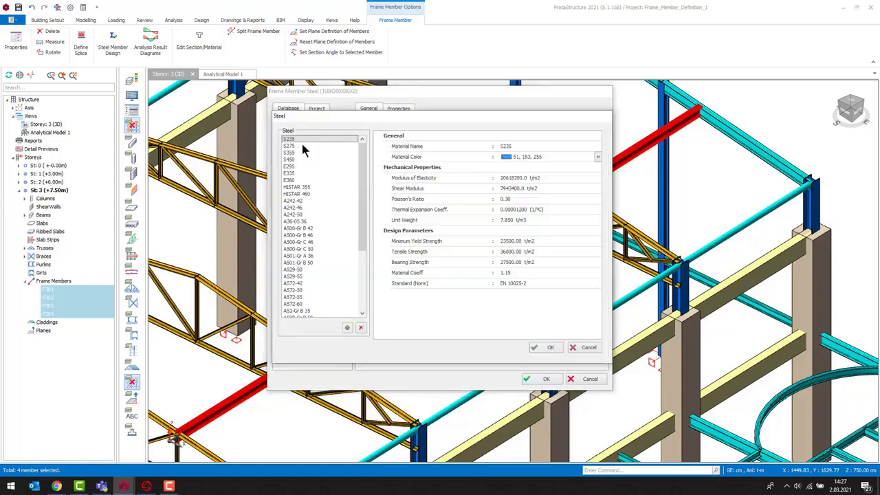
pyautogui.click(550, 347)
pyautogui.click(545, 378)
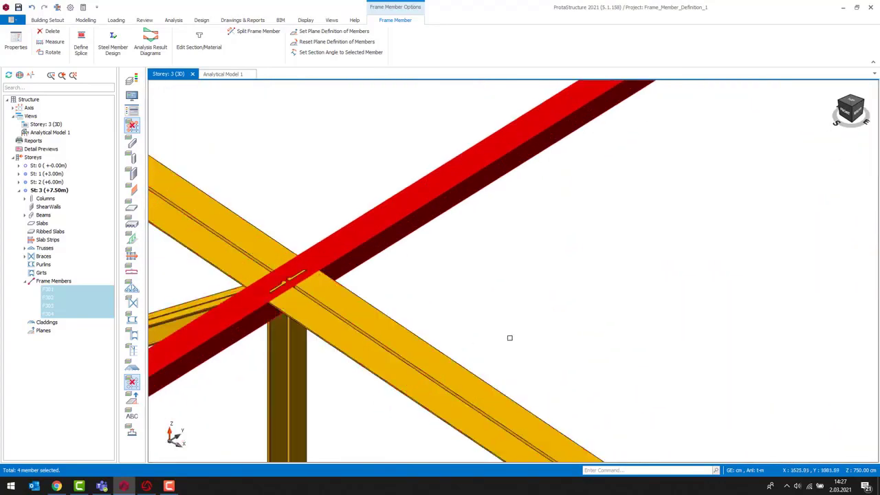
# - Inspect the updated roof members from several viewpoints
pyautogui.scroll(-1, 452, 337)
pyautogui.press('Escape')
pyautogui.moveTo(590, 340); pyautogui.dragTo(619, 320, button='middle')
pyautogui.scroll(-5, 571, 337)
pyautogui.scroll(-4, 583, 310)
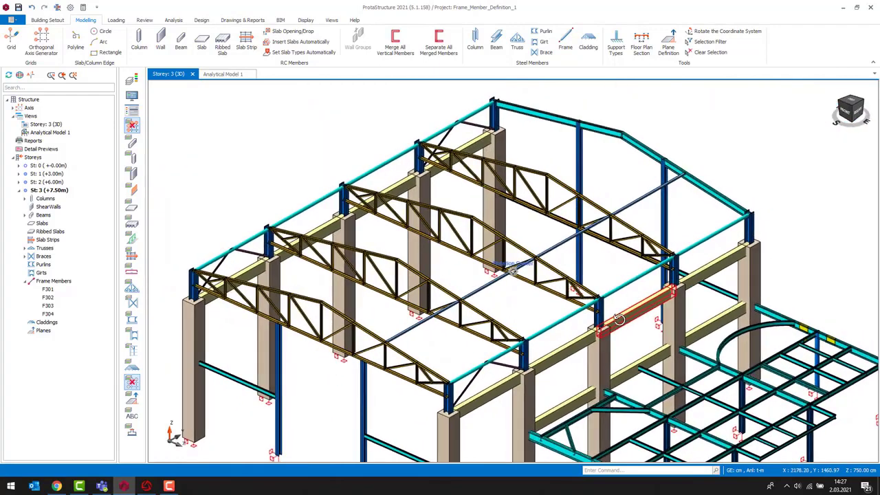
pyautogui.moveTo(826, 190); pyautogui.dragTo(750, 176, button='middle')
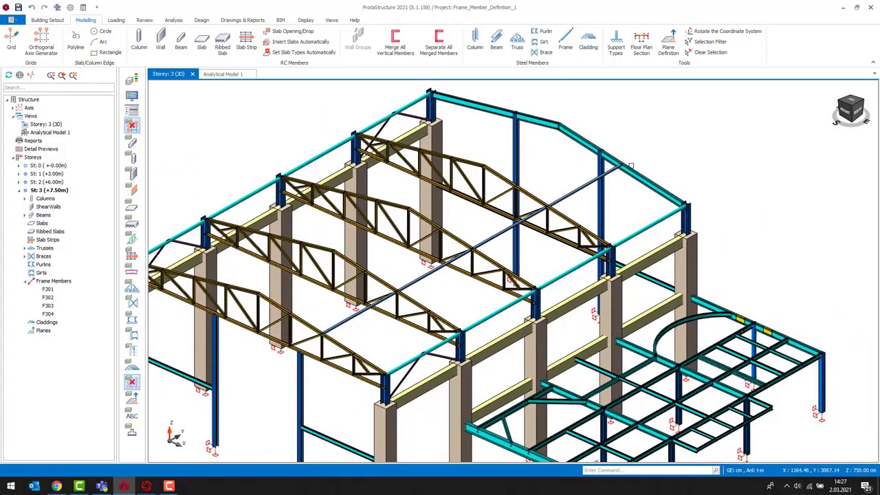
pyautogui.scroll(3, 587, 197)
# - Add a splice to the selected frame member at 80 cm from frame end 1
pyautogui.click(556, 192)
pyautogui.moveTo(576, 236); pyautogui.dragTo(515, 271, button='middle')
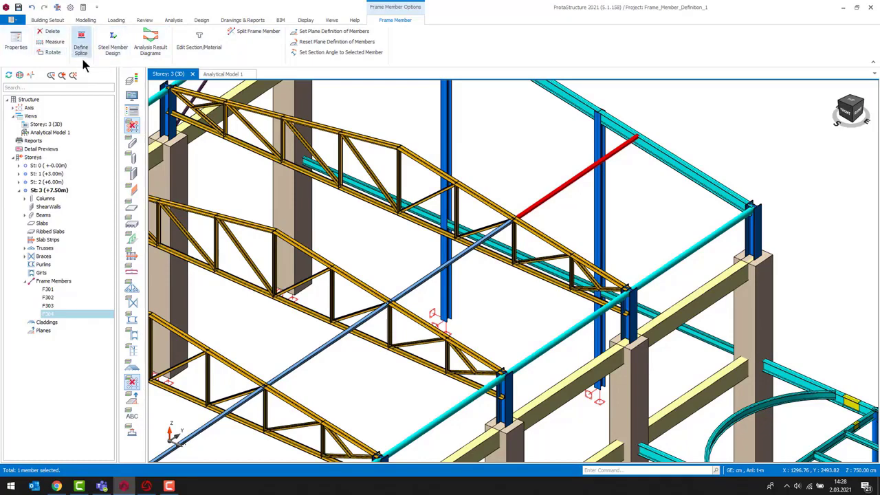
pyautogui.moveTo(416, 270); pyautogui.dragTo(659, 178, button='middle')
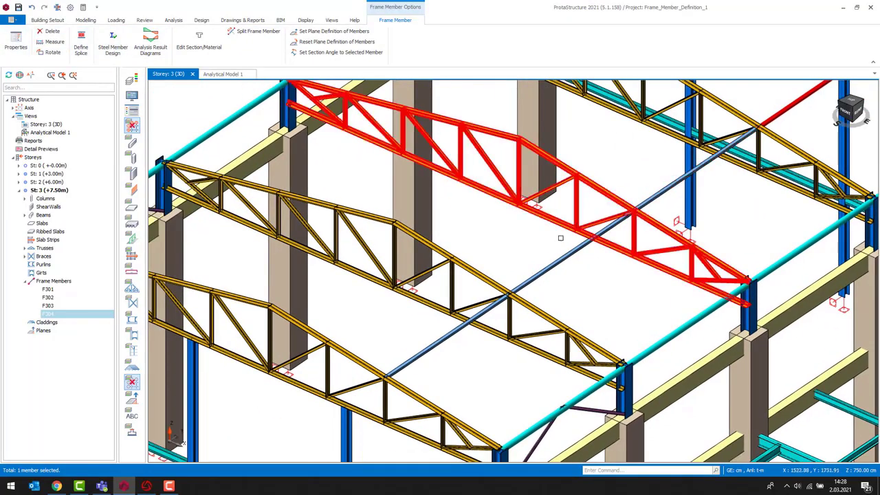
pyautogui.moveTo(571, 241); pyautogui.dragTo(301, 331, button='middle')
pyautogui.scroll(3, 566, 168)
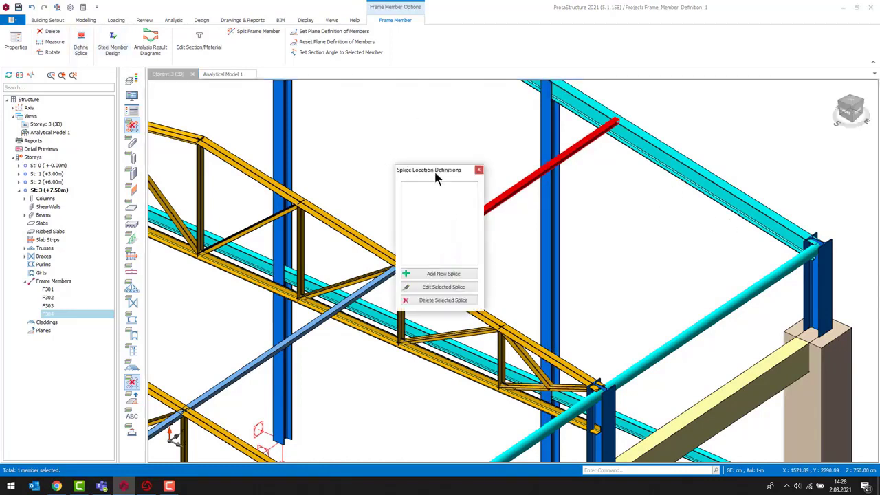
pyautogui.moveTo(433, 177); pyautogui.dragTo(718, 150)
pyautogui.click(727, 246)
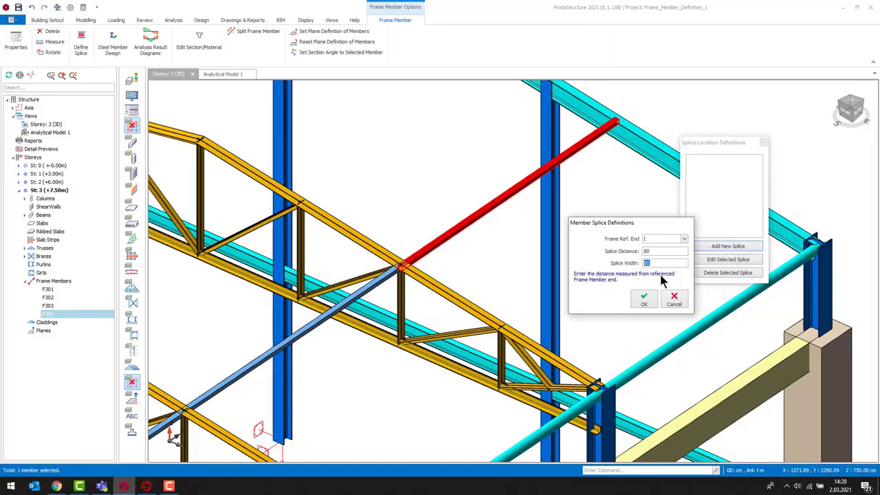
pyautogui.click(645, 299)
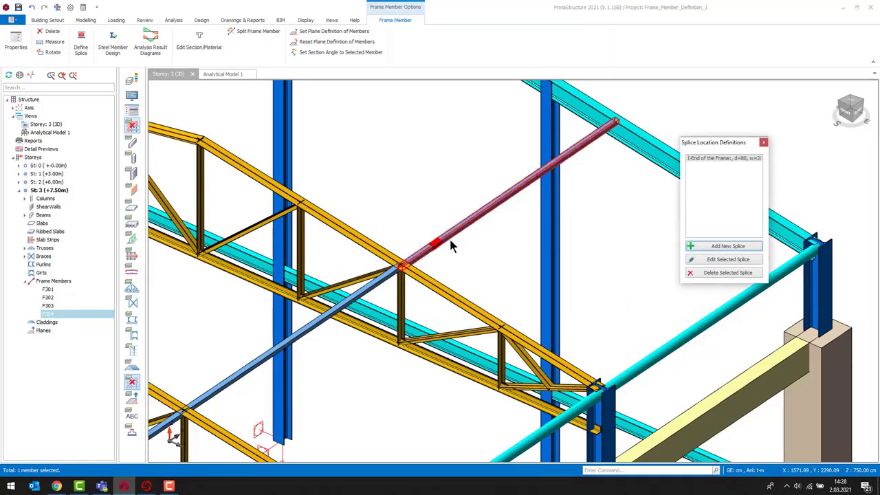
pyautogui.click(764, 144)
# - Inspect the properties of the diagonal brace C302 and close its dialog without changes
pyautogui.scroll(5, 507, 250)
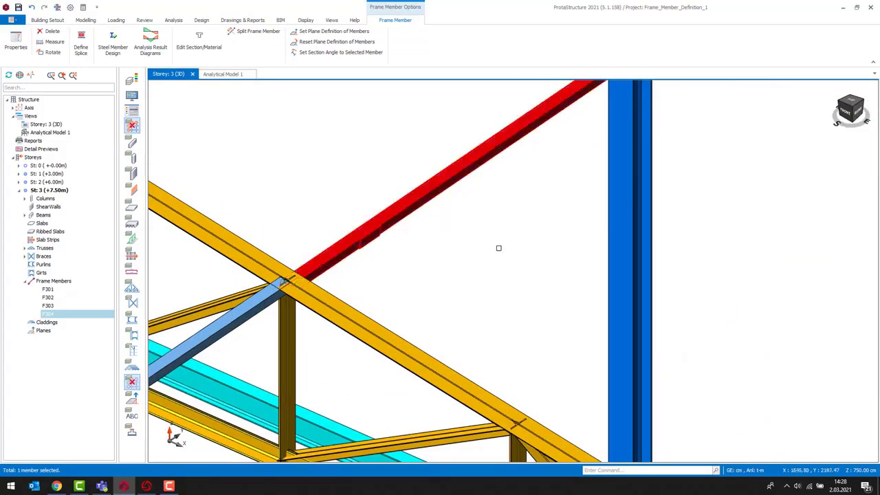
pyautogui.click(496, 264)
pyautogui.scroll(-10, 495, 265)
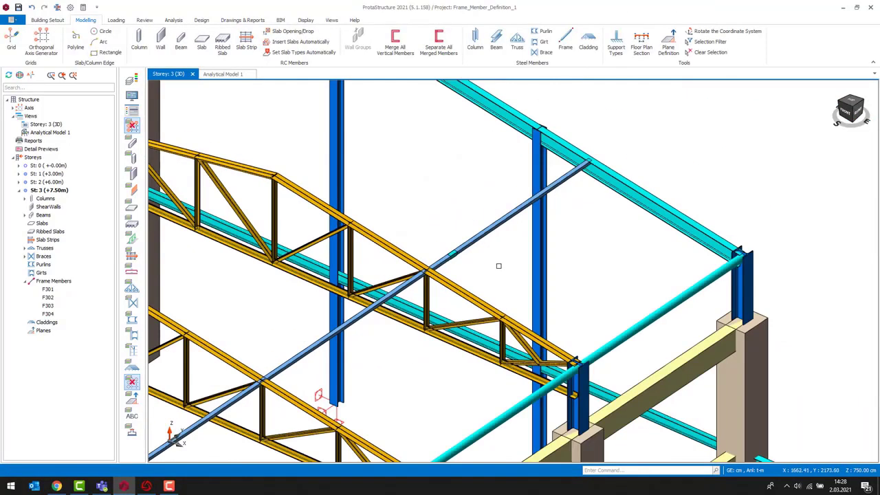
pyautogui.scroll(4, 603, 256)
pyautogui.moveTo(610, 258); pyautogui.dragTo(585, 267, button='middle')
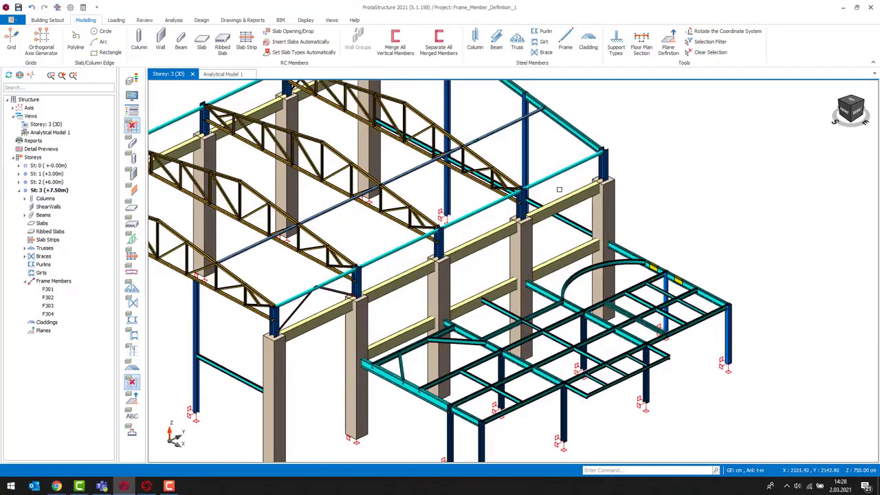
pyautogui.scroll(5, 298, 305)
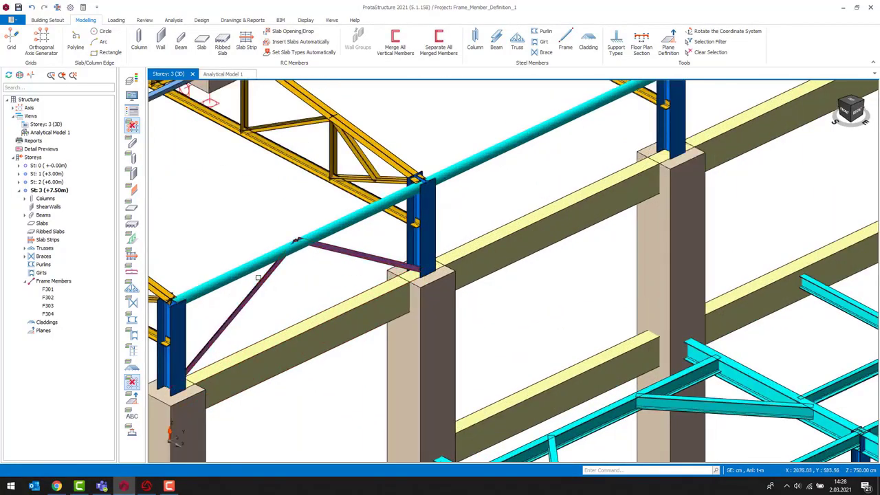
pyautogui.scroll(3, 257, 277)
pyautogui.click(242, 295)
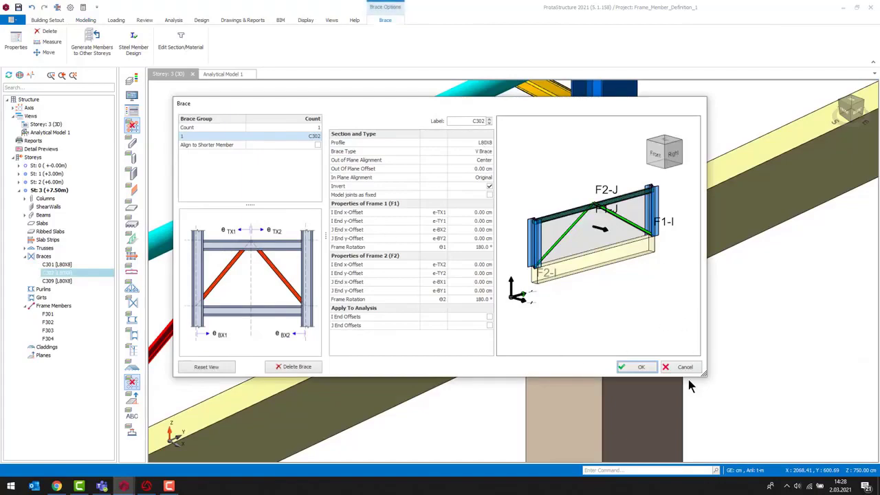
pyautogui.click(689, 368)
pyautogui.press('Escape')
# - Draw a diagonal frame member from the lower beam-column joint to a point about one third along the upper girt
pyautogui.scroll(-7, 709, 373)
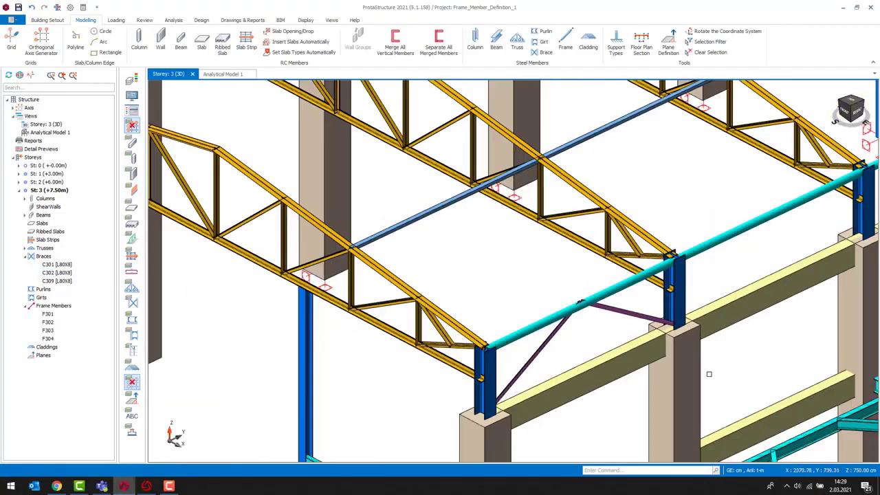
pyautogui.moveTo(708, 374); pyautogui.dragTo(541, 389, button='middle')
pyautogui.scroll(2, 788, 275)
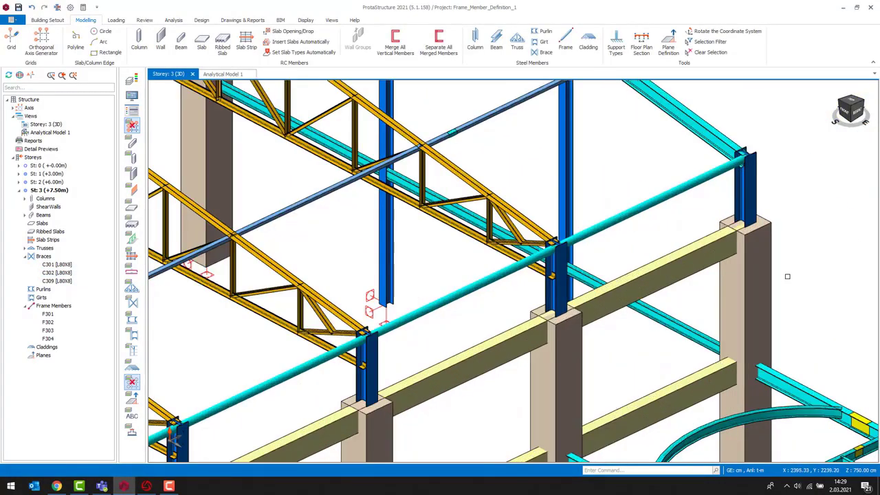
pyautogui.scroll(3, 692, 302)
pyautogui.moveTo(700, 289); pyautogui.dragTo(664, 300, button='middle')
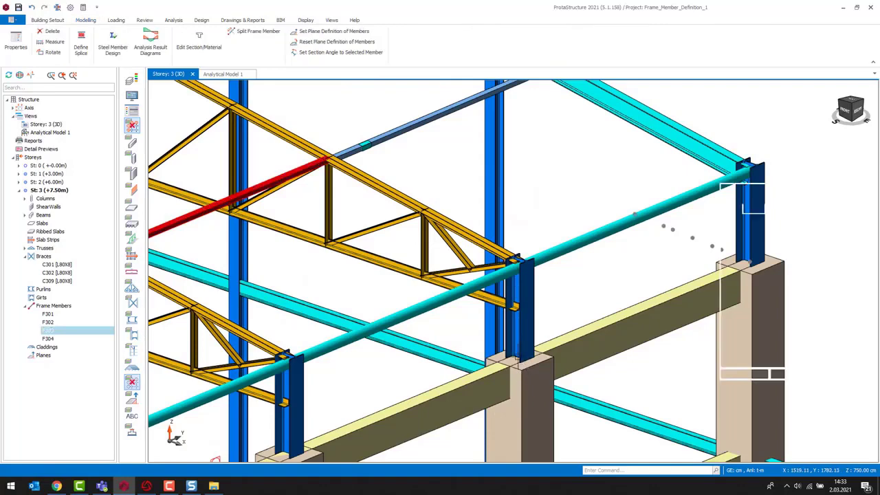
pyautogui.click(520, 361)
pyautogui.click(634, 213)
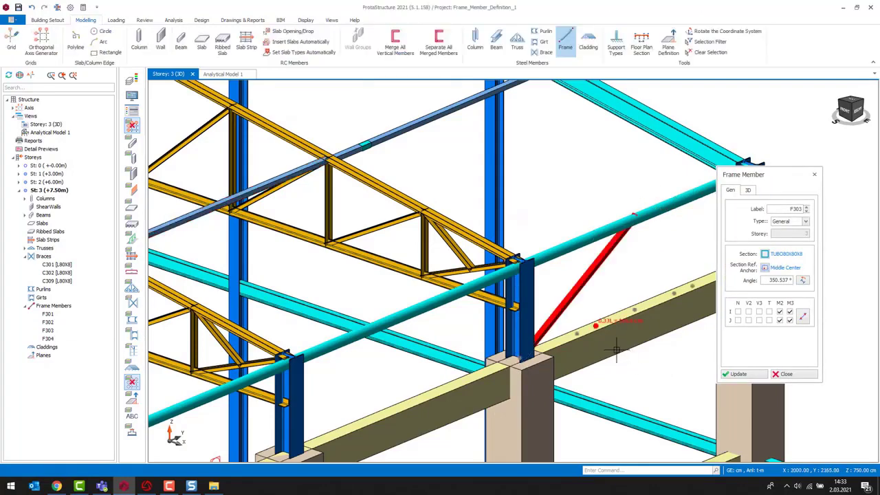
pyautogui.moveTo(607, 314); pyautogui.dragTo(522, 312, button='middle')
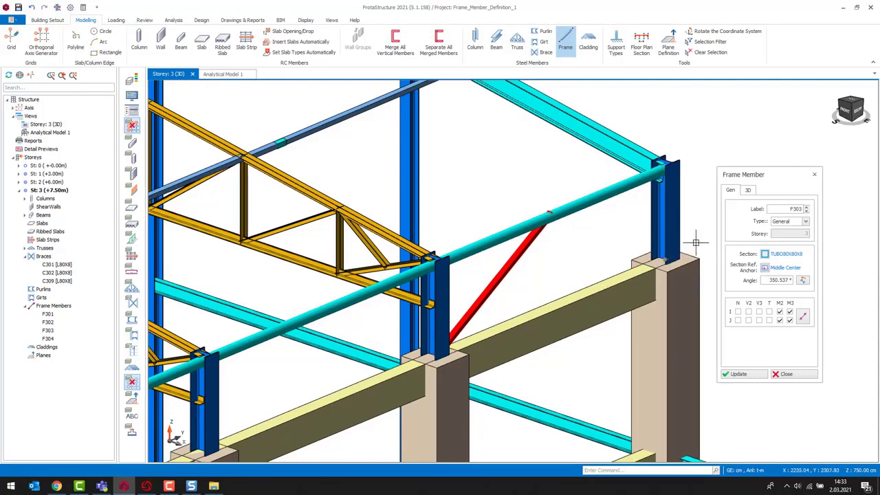
# - Set the member's angle to 0 and its analytical wire reference point to Middle Center, then update and close
pyautogui.click(780, 279)
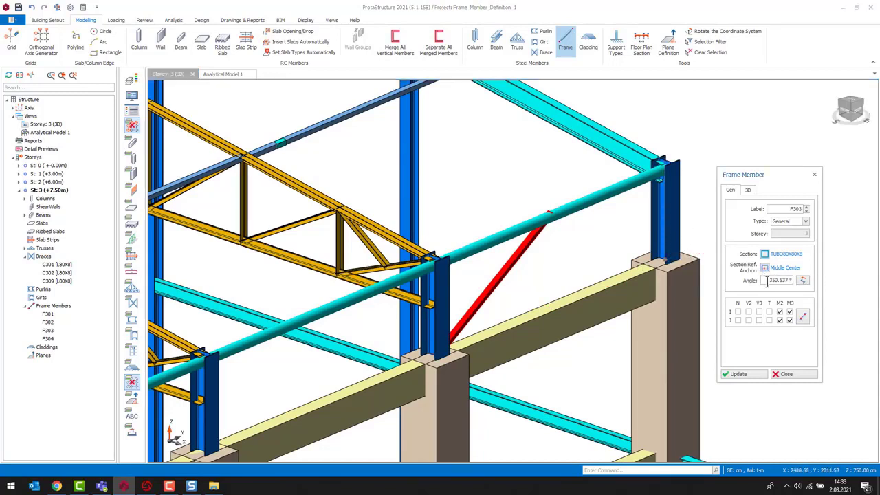
pyautogui.click(790, 222)
pyautogui.moveTo(769, 281); pyautogui.dragTo(817, 282)
pyautogui.write('0')
pyautogui.click(749, 190)
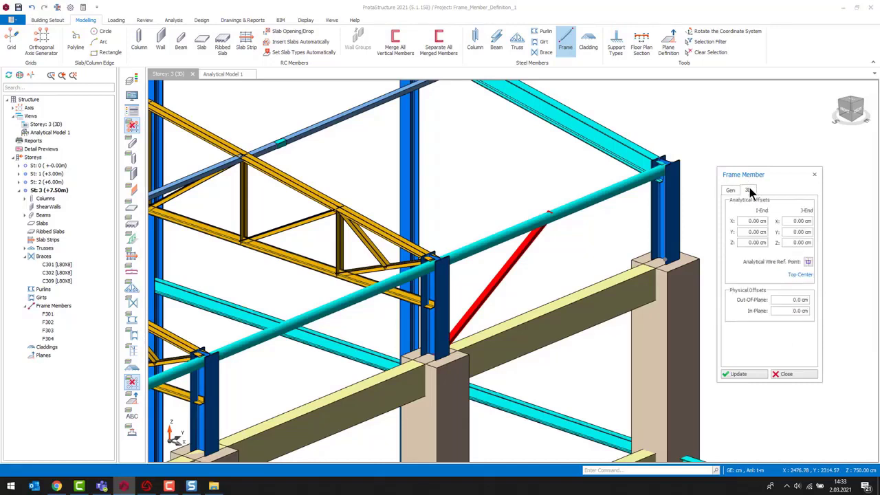
pyautogui.click(808, 264)
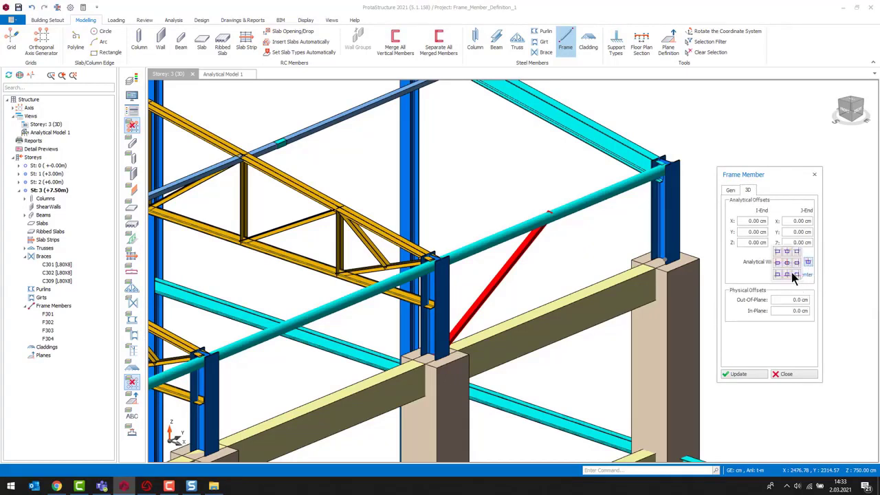
pyautogui.click(787, 263)
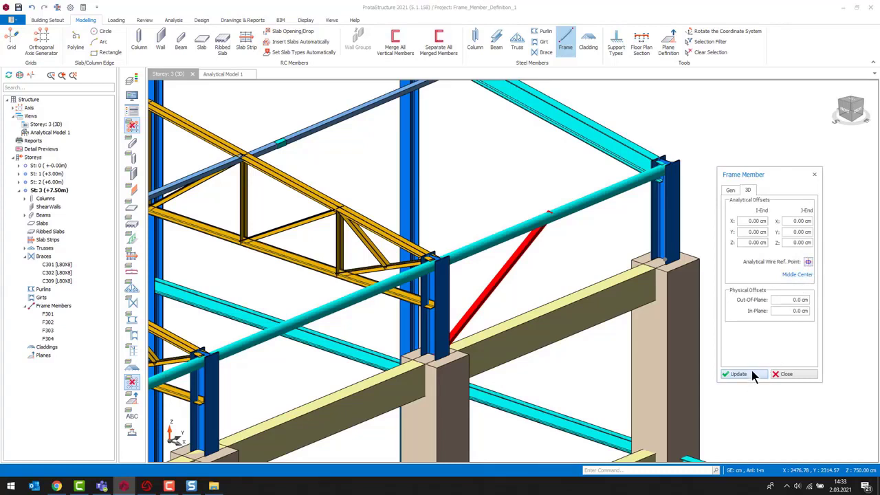
pyautogui.click(753, 375)
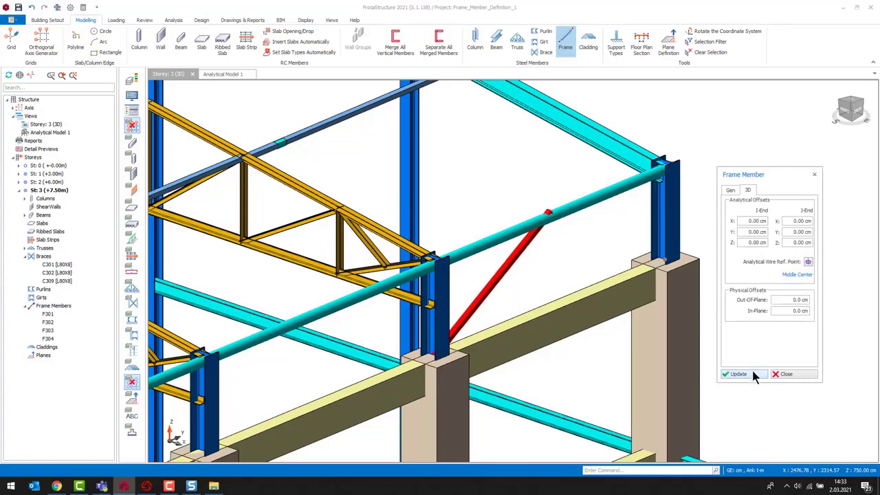
pyautogui.click(787, 375)
# - Draw another frame member from the diagonal's upper end to the neighbouring column top
pyautogui.moveTo(560, 247)
pyautogui.mouseDown(button='middle')
pyautogui.moveTo(593, 233)
pyautogui.moveTo(621, 239)
pyautogui.mouseUp(button='middle')
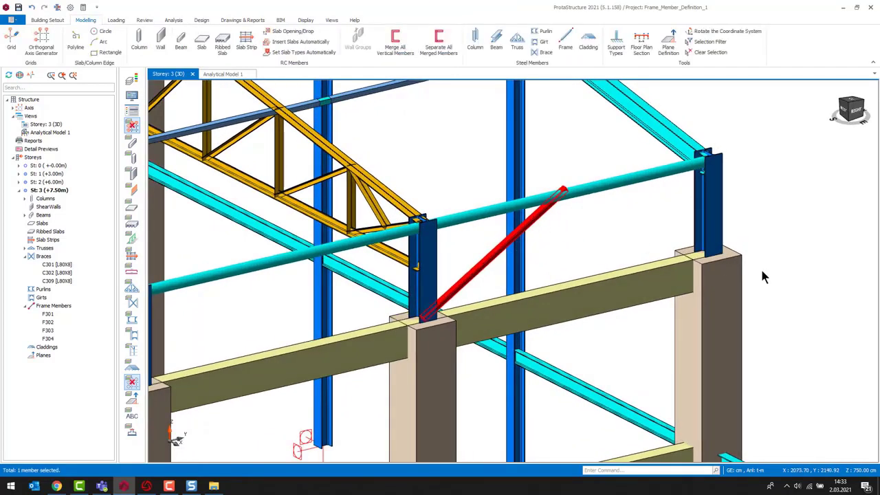
pyautogui.click(567, 189)
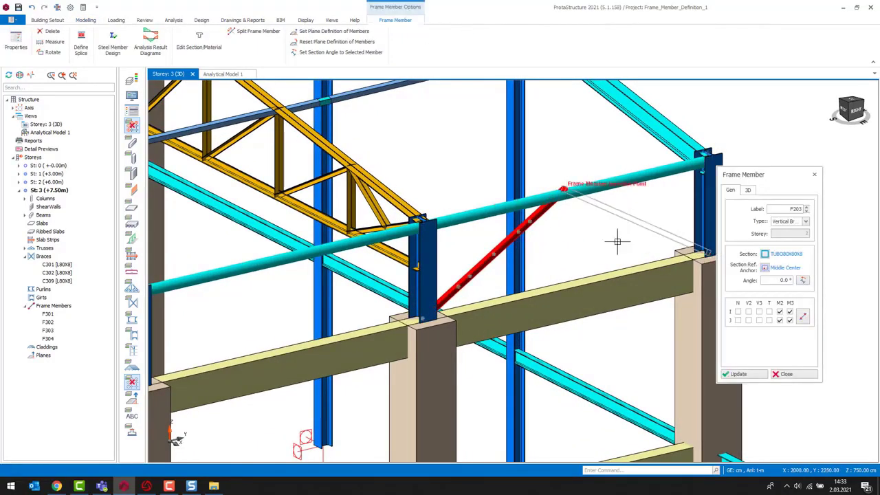
pyautogui.rightClick(591, 247)
pyautogui.click(556, 230)
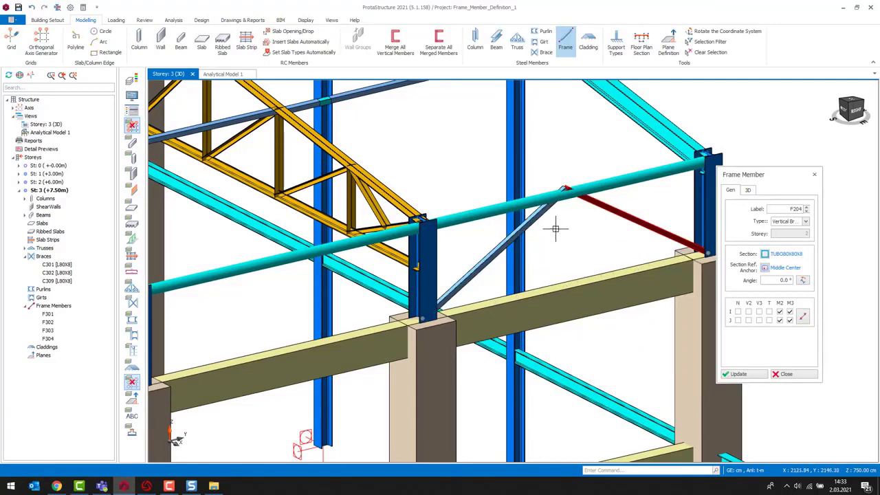
# - Select the frame member between the girt and the column top to review its summary
pyautogui.press('Escape')
pyautogui.moveTo(617, 231)
pyautogui.mouseDown(button='middle')
pyautogui.moveTo(633, 247)
pyautogui.moveTo(580, 247)
pyautogui.moveTo(638, 245)
pyautogui.moveTo(625, 241)
pyautogui.mouseUp(button='middle')
pyautogui.moveTo(656, 197)
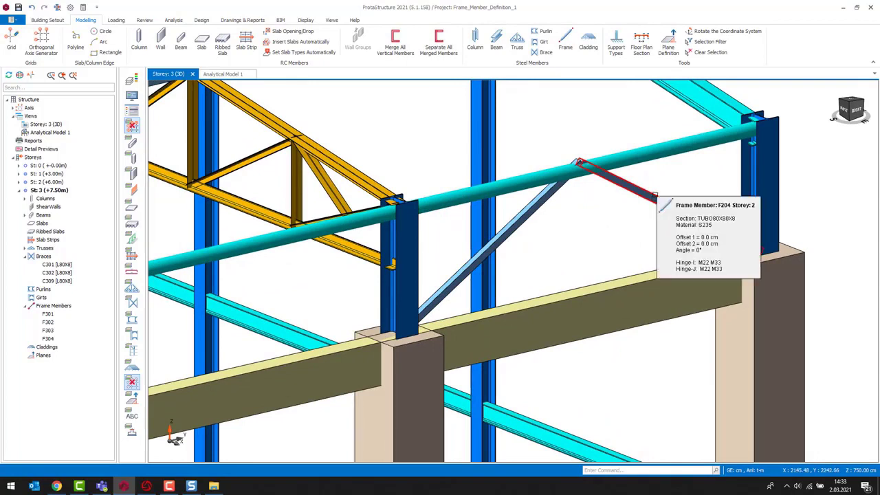
pyautogui.click(650, 198)
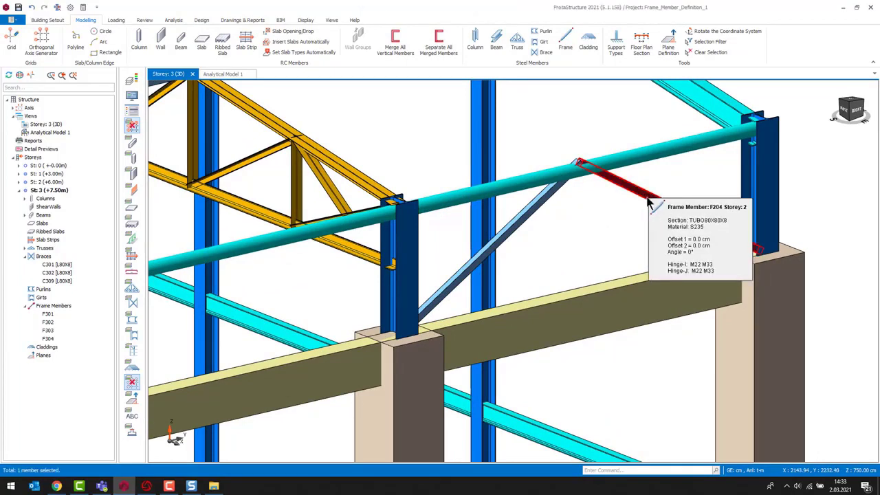
pyautogui.press('Escape')
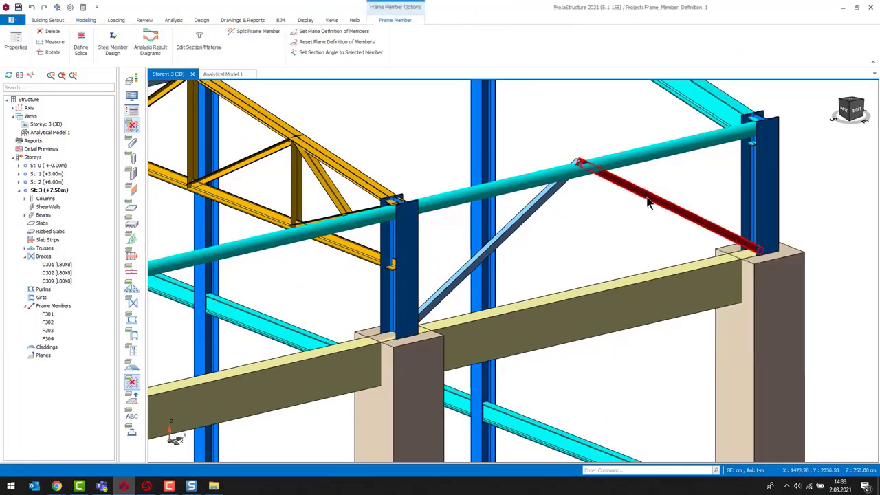
pyautogui.press('Escape')
# - Draw a frame member between corresponding top-chord joints of two neighbouring roof trusses
pyautogui.scroll(-3, 603, 236)
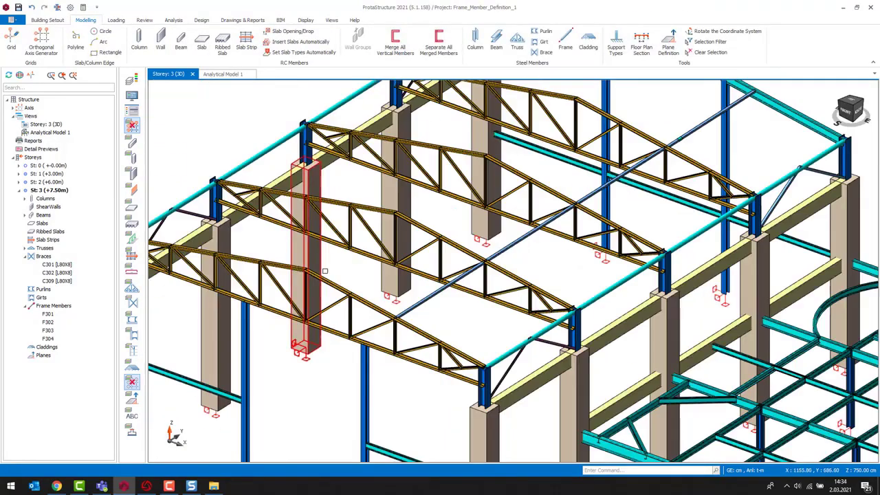
pyautogui.scroll(2, 367, 281)
pyautogui.moveTo(506, 275); pyautogui.dragTo(510, 293, button='middle')
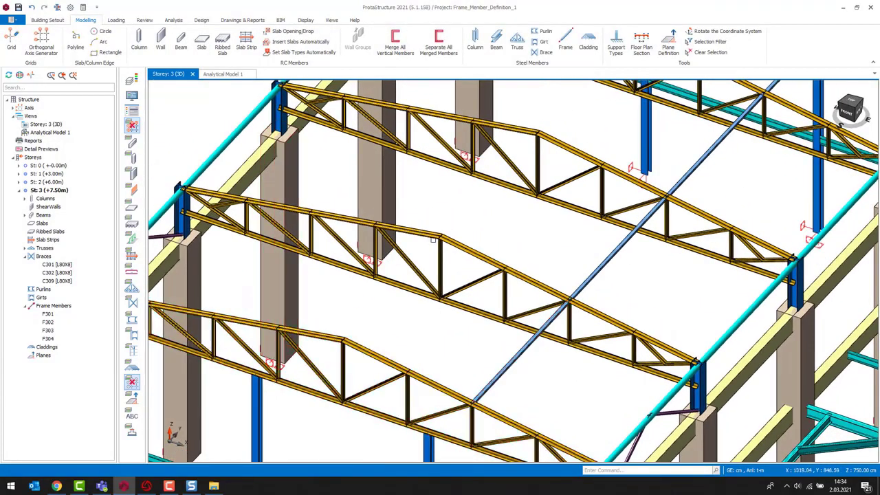
pyautogui.scroll(3, 410, 318)
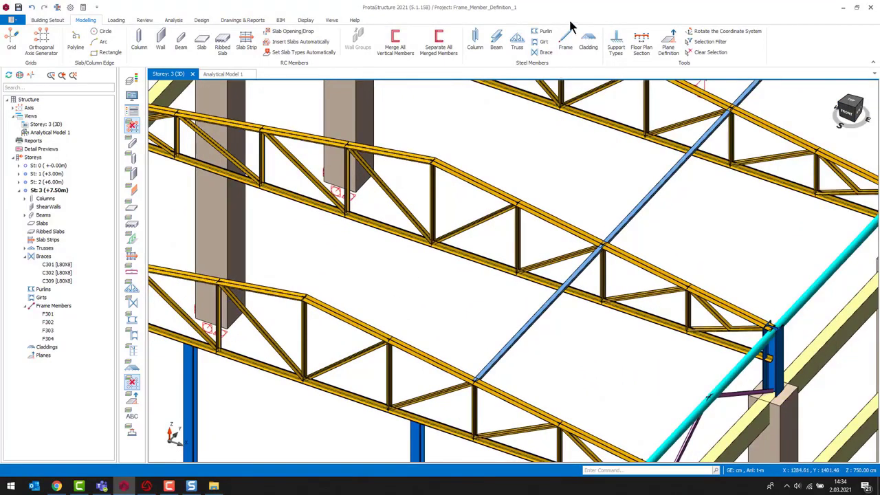
pyautogui.click(565, 36)
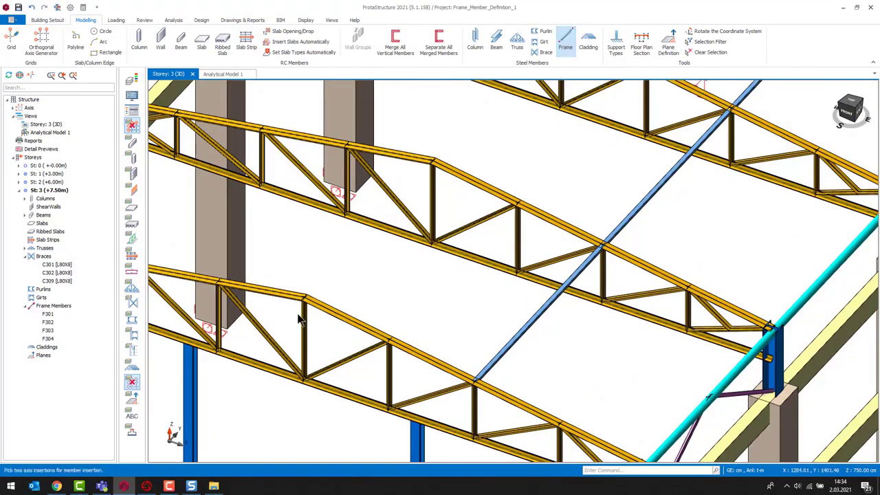
pyautogui.click(305, 296)
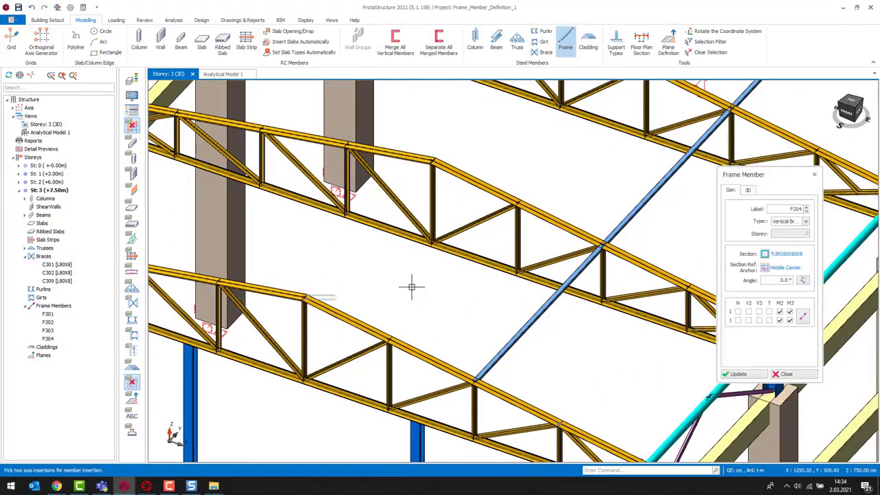
pyautogui.click(431, 245)
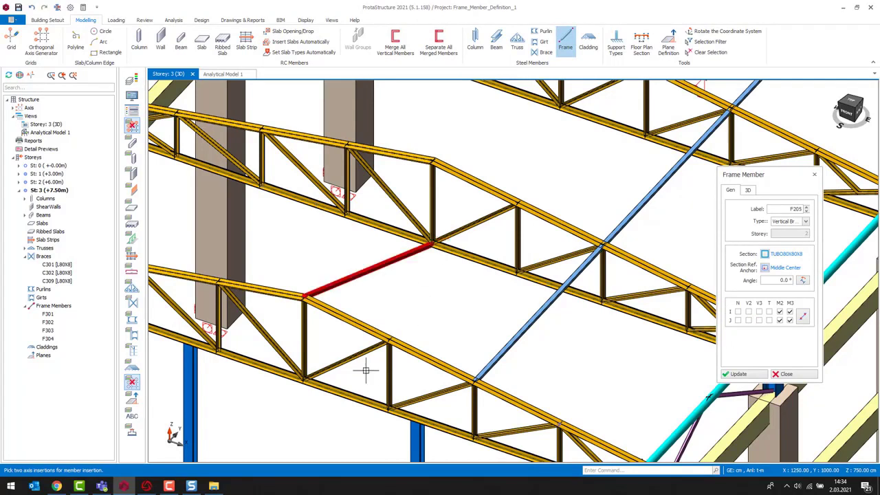
# - Draw a diagonal frame member from a lower truss joint through the new member's midpoint to the opposite truss joint
pyautogui.click(302, 382)
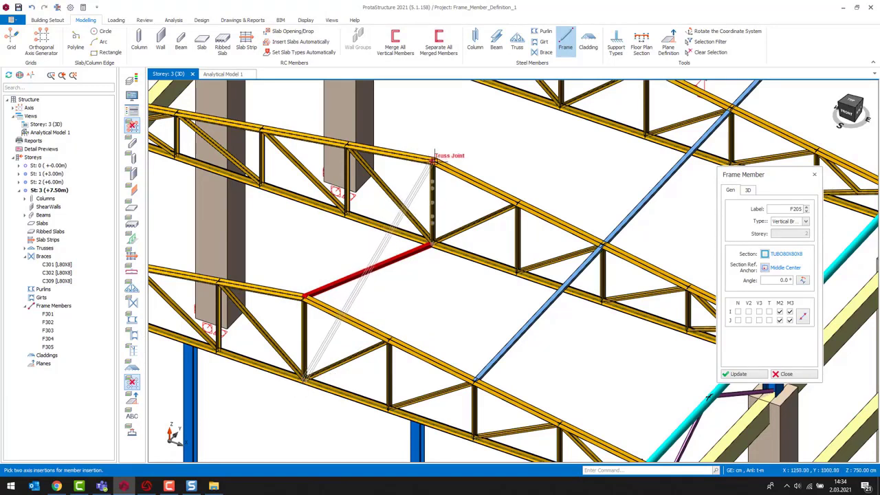
pyautogui.click(369, 272)
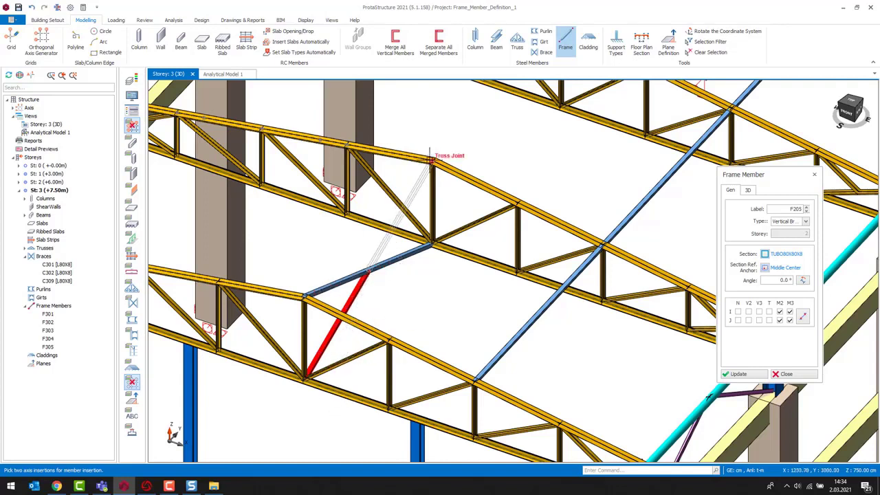
pyautogui.click(430, 158)
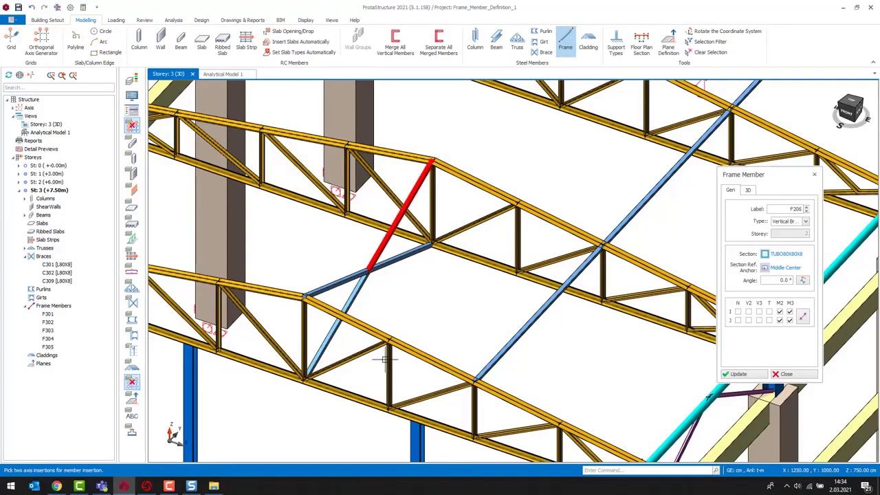
# - Select the crossing frame members in turn to examine how they meet at the intersection
pyautogui.moveTo(414, 281); pyautogui.dragTo(403, 277, button='middle')
pyautogui.scroll(3, 295, 205)
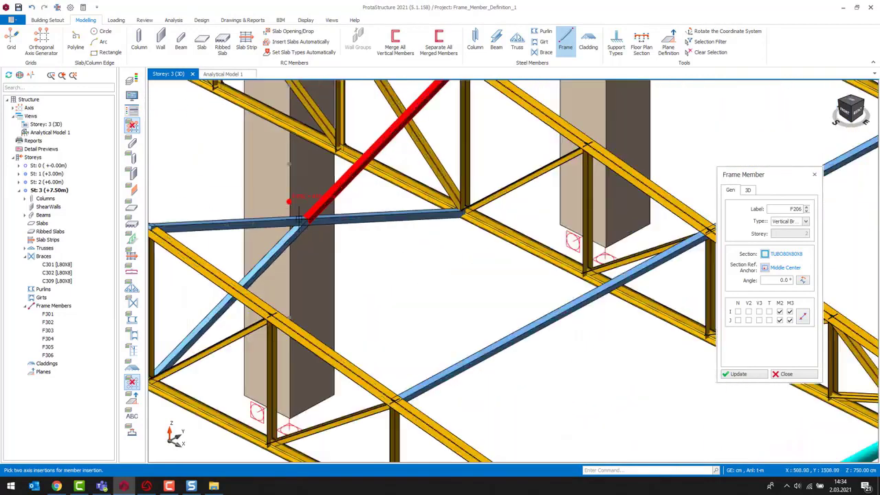
pyautogui.press('Escape')
pyautogui.scroll(1, 320, 230)
pyautogui.click(347, 204)
pyautogui.moveTo(433, 241); pyautogui.dragTo(457, 251, button='middle')
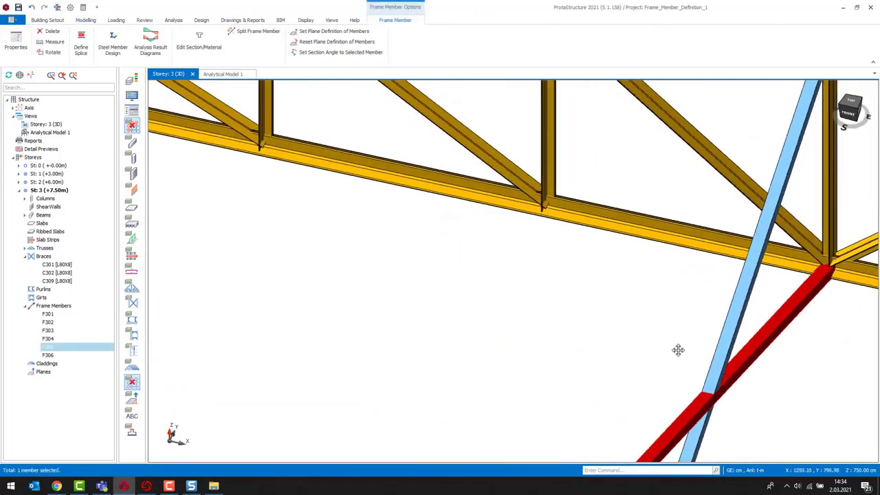
pyautogui.moveTo(677, 350); pyautogui.dragTo(475, 246, button='middle')
pyautogui.scroll(-1, 475, 246)
pyautogui.scroll(2, 493, 301)
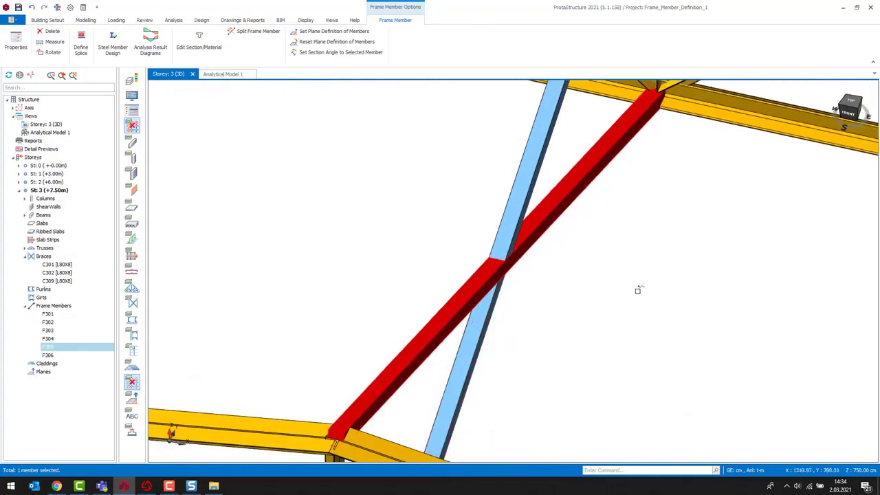
pyautogui.hotkey('ctrl', 'e')
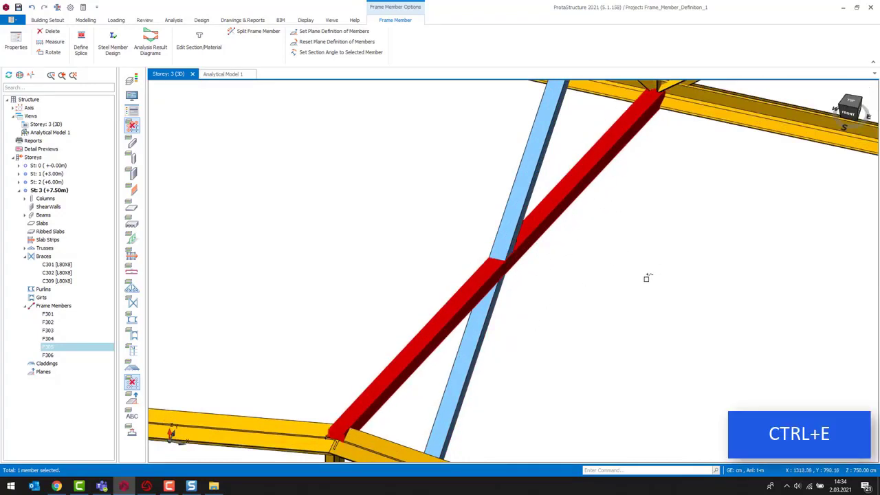
pyautogui.click(526, 192)
pyautogui.keyDown('ctrl'); pyautogui.click(471, 350); pyautogui.keyUp('ctrl')
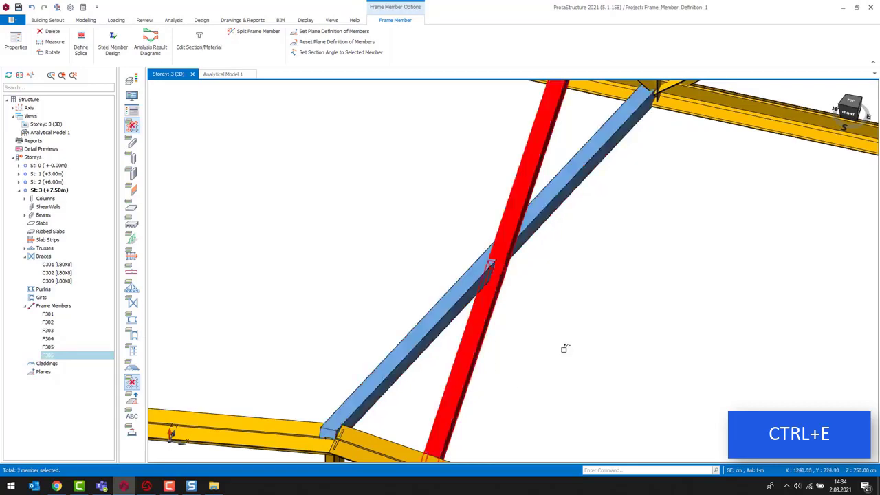
pyautogui.hotkey('ctrl', 'e')
pyautogui.hotkey('ctrl', 'e')
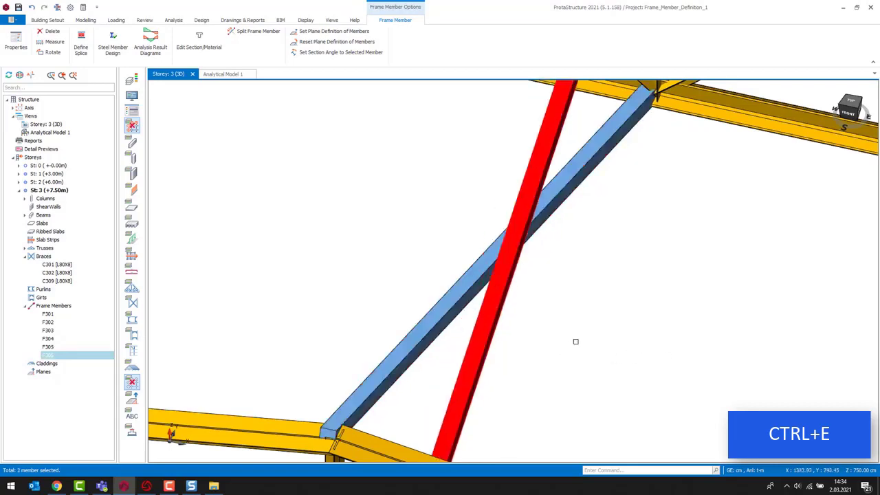
pyautogui.press('Escape')
pyautogui.moveTo(590, 351)
pyautogui.mouseDown(button='middle')
pyautogui.moveTo(614, 345)
pyautogui.moveTo(579, 348)
pyautogui.mouseUp(button='middle')
pyautogui.hotkey('ctrl', 'z')
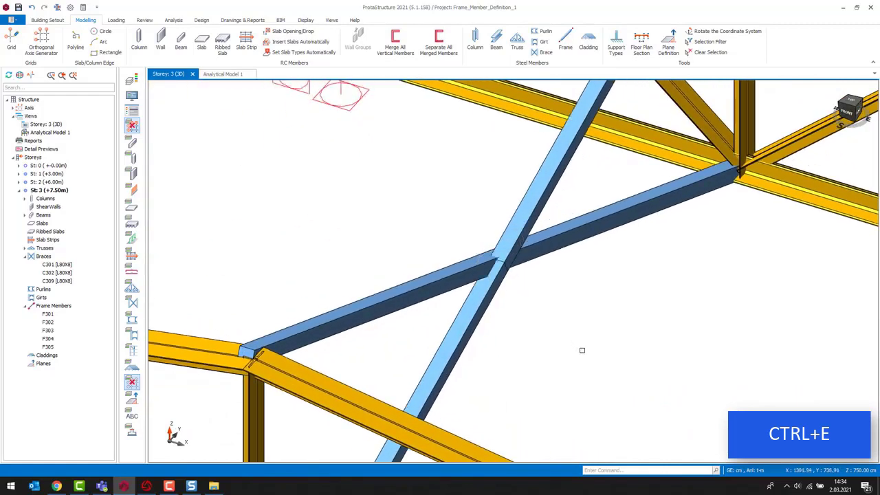
# - Set the analytical wire reference point of the three new truss-bracing members to Middle Center in the frame members table
pyautogui.click(472, 289)
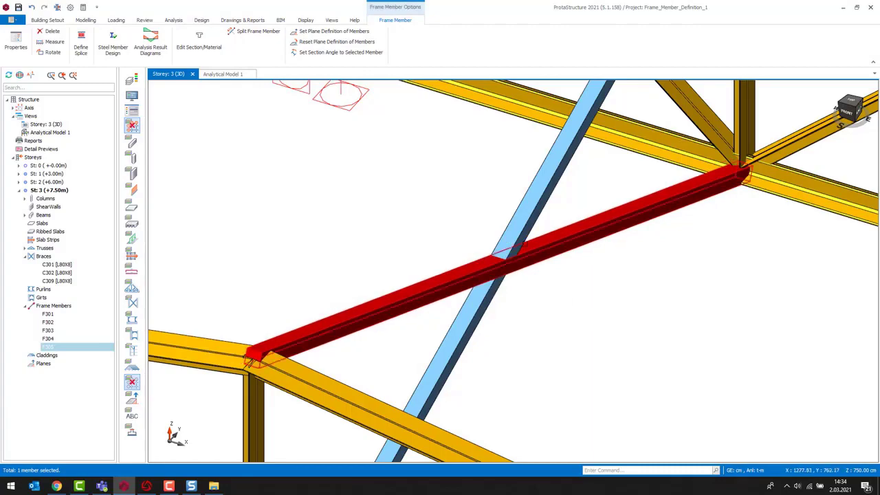
pyautogui.scroll(-5, 518, 325)
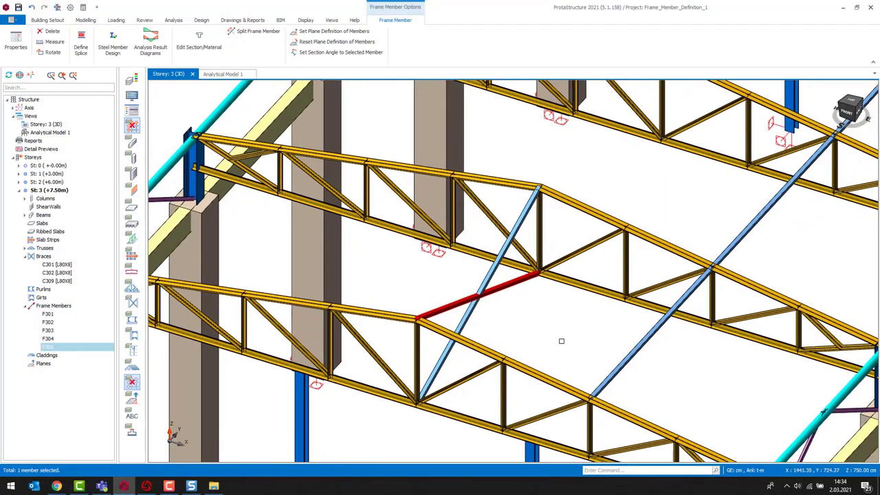
pyautogui.press('Escape')
pyautogui.moveTo(612, 356)
pyautogui.mouseDown(button='middle')
pyautogui.moveTo(603, 345)
pyautogui.moveTo(609, 351)
pyautogui.mouseUp(button='middle')
pyautogui.scroll(-3, 527, 357)
pyautogui.moveTo(557, 371); pyautogui.dragTo(499, 371, button='middle')
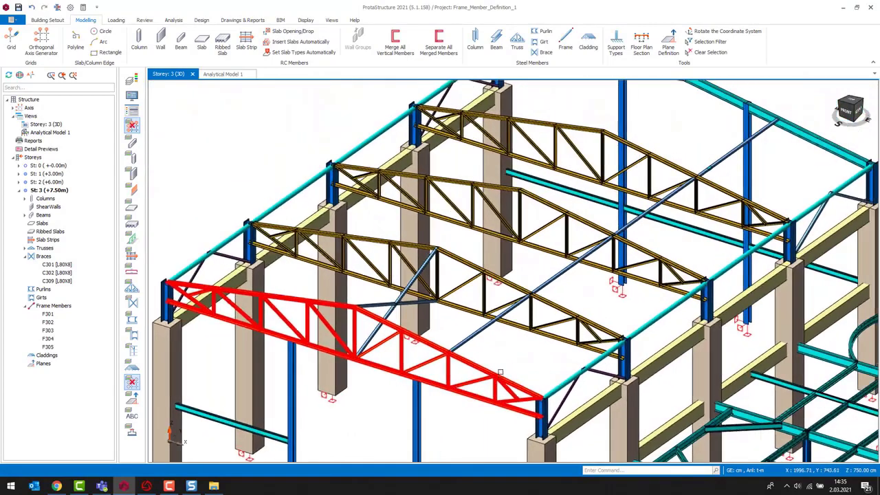
pyautogui.scroll(3, 392, 321)
pyautogui.moveTo(408, 309); pyautogui.dragTo(407, 315, button='right')
pyautogui.click(425, 355)
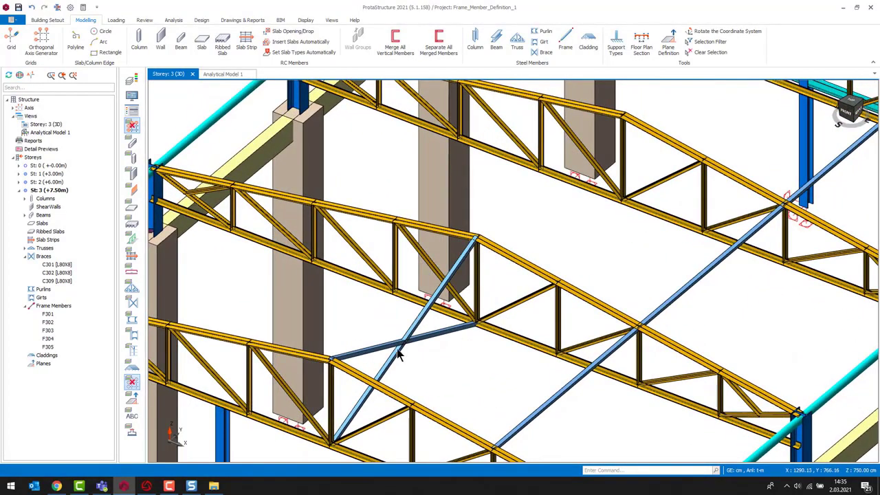
pyautogui.moveTo(436, 358); pyautogui.dragTo(390, 331)
pyautogui.scroll(3, 418, 364)
pyautogui.moveTo(414, 361); pyautogui.dragTo(358, 296, button='middle')
pyautogui.scroll(3, 389, 332)
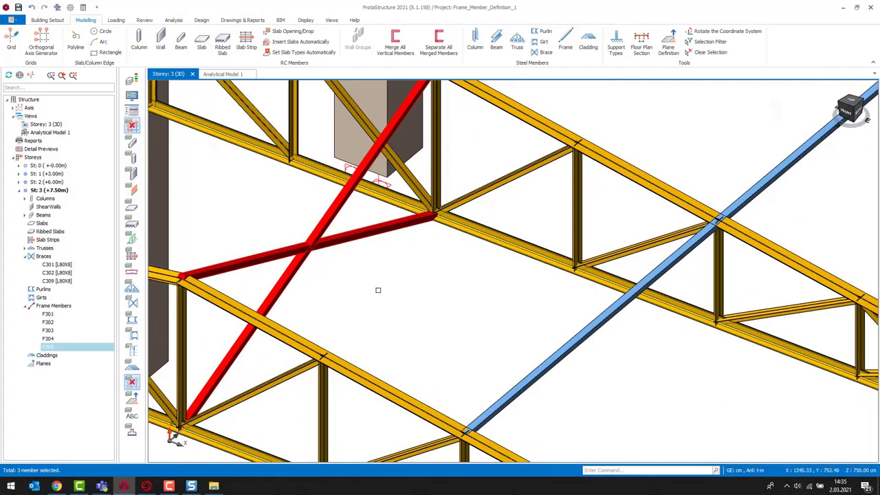
pyautogui.rightClick(387, 267)
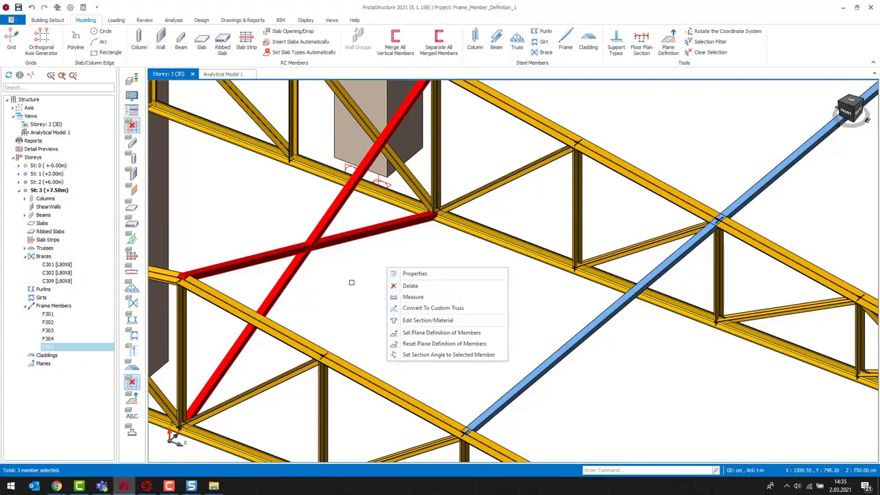
pyautogui.click(415, 274)
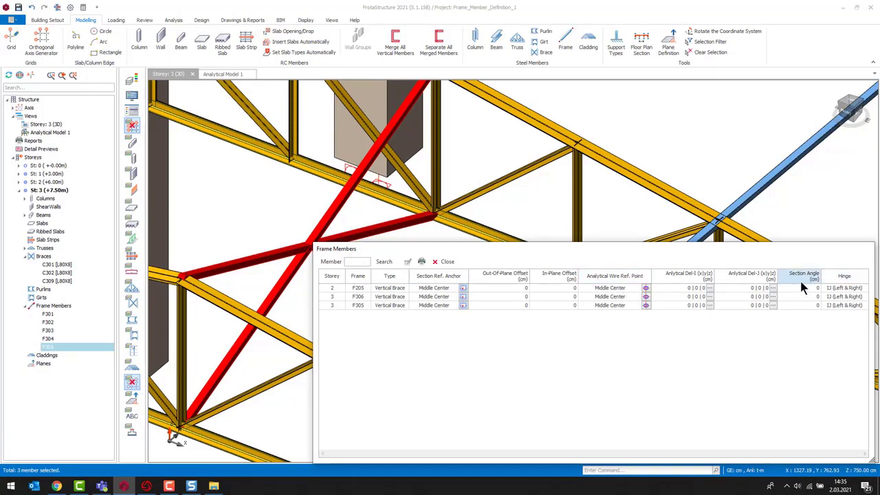
pyautogui.click(620, 277)
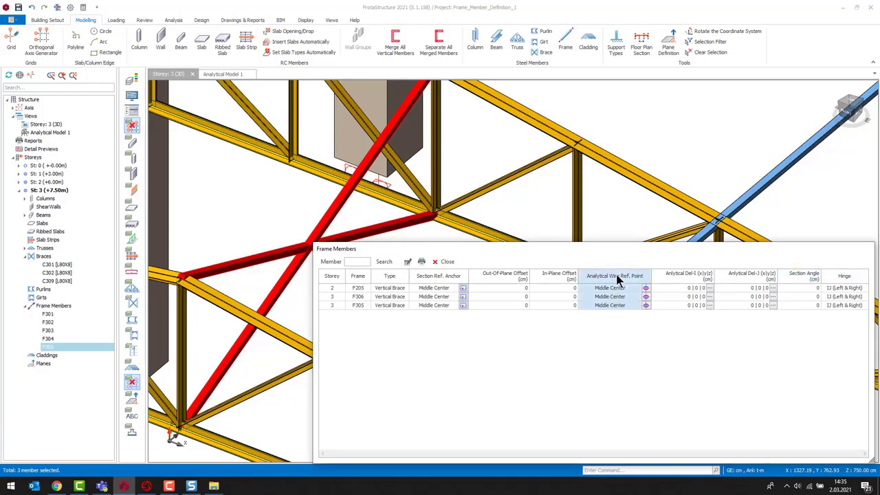
pyautogui.click(407, 263)
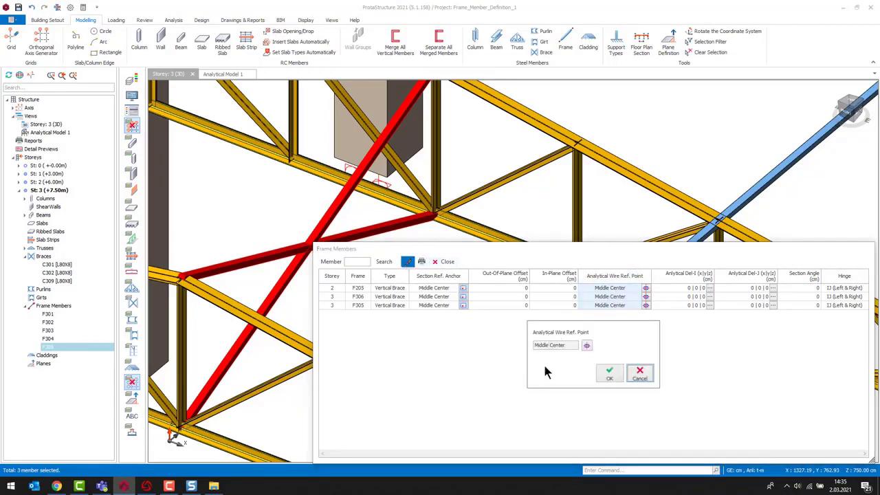
pyautogui.click(587, 347)
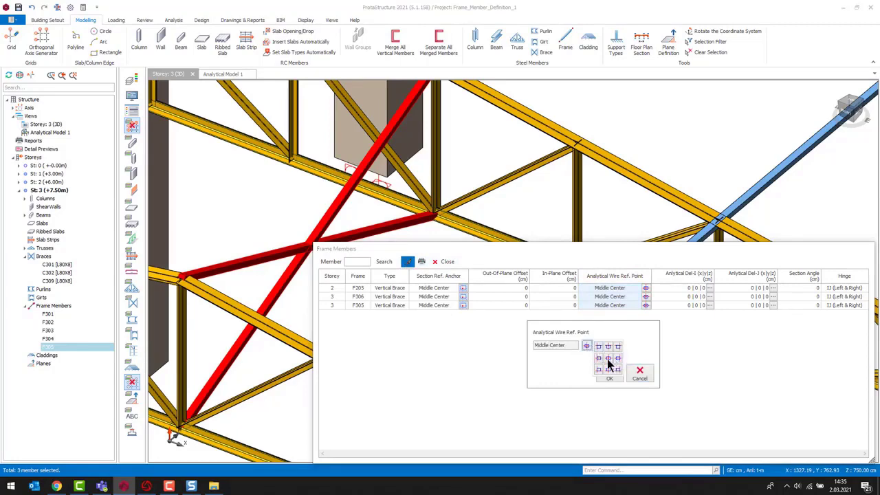
pyautogui.click(608, 359)
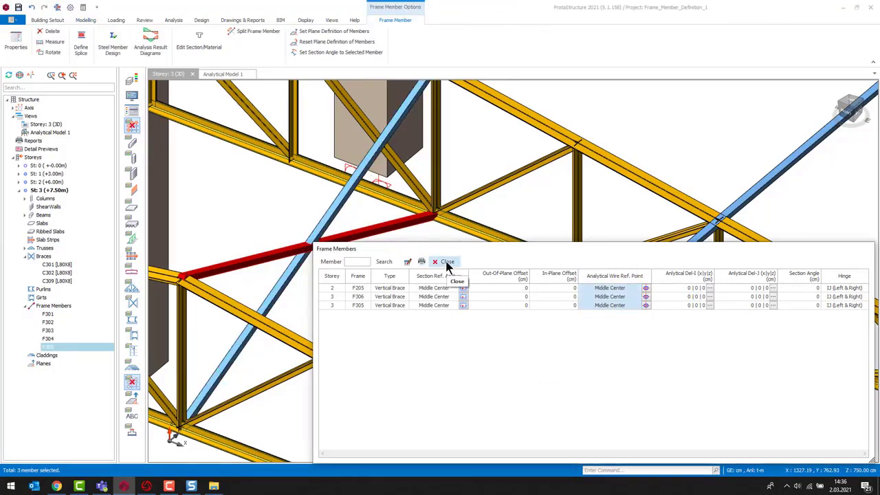
pyautogui.click(446, 262)
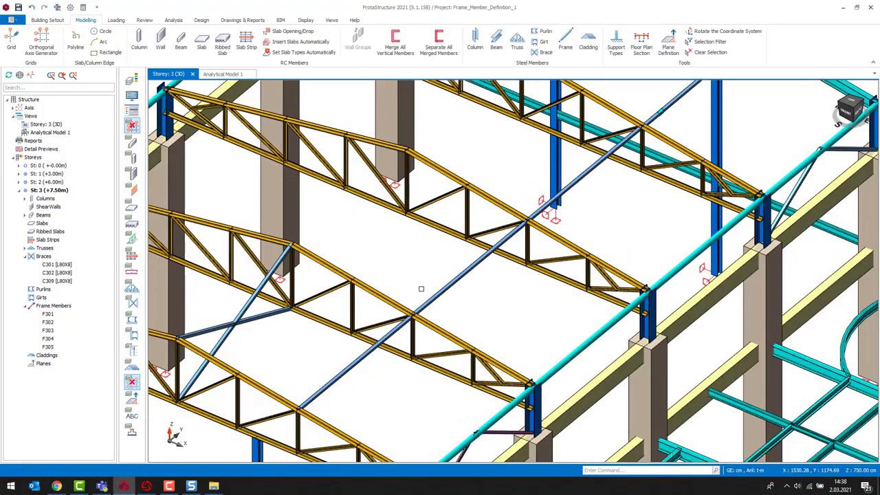
# - Draw frame members between the two neighbouring roof trusses along their upper and lower chord joints
pyautogui.click(565, 42)
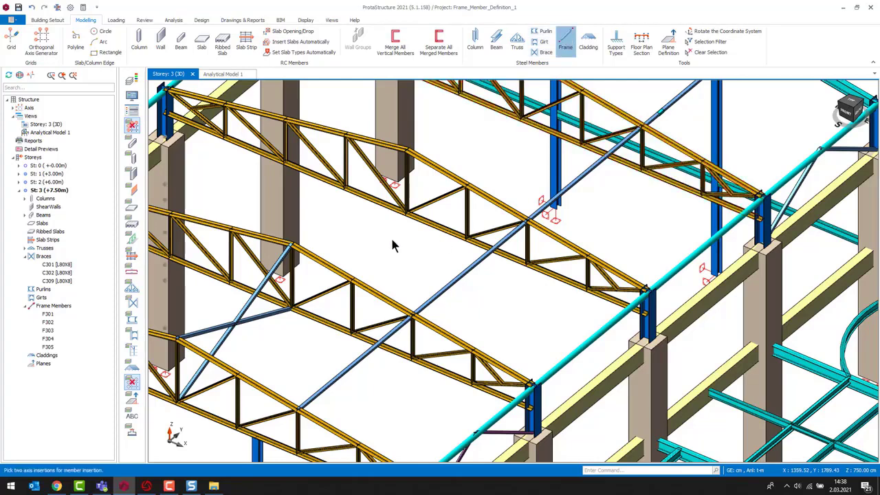
pyautogui.click(352, 278)
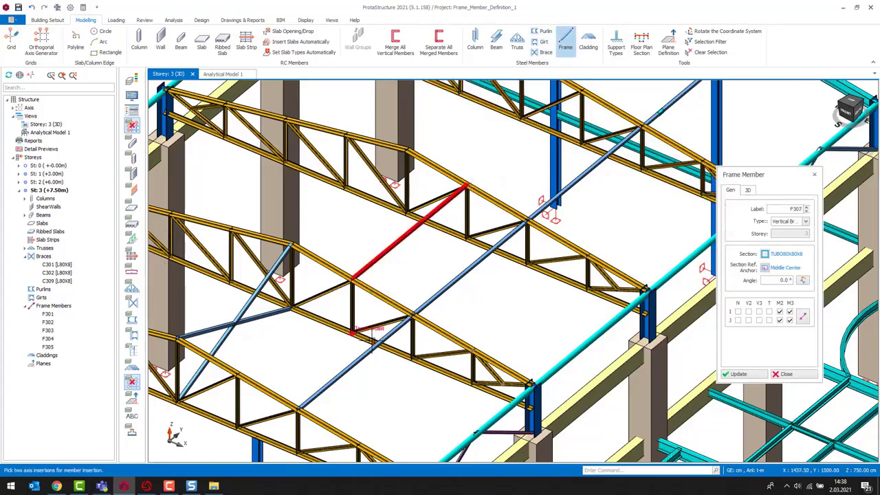
pyautogui.click(352, 332)
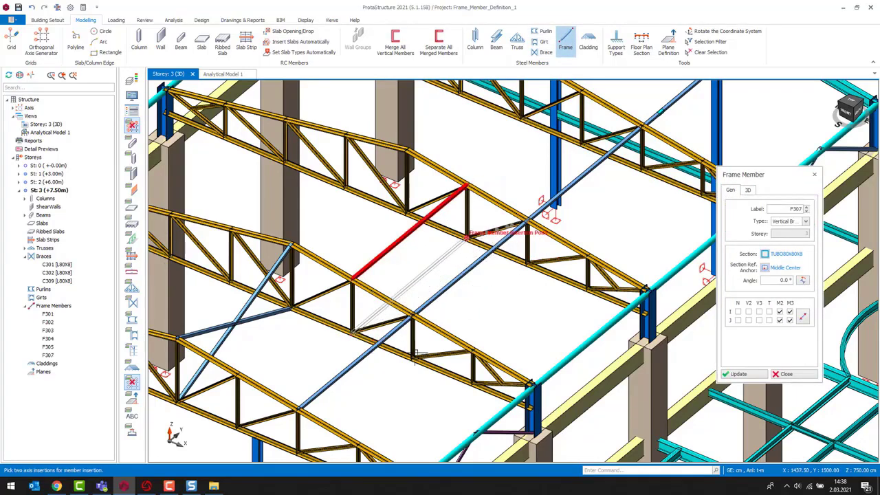
pyautogui.scroll(2, 408, 314)
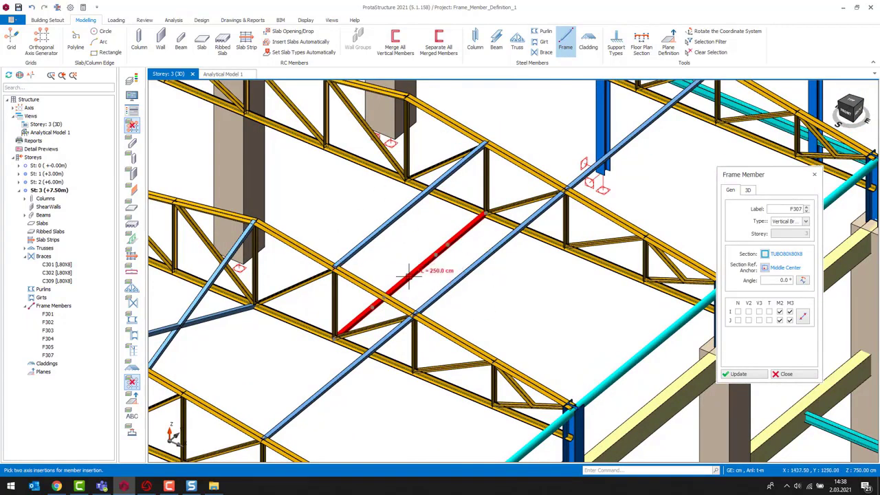
pyautogui.click(408, 276)
# - Draw vertical frame members connecting the new upper and lower members at each truss joint
pyautogui.click(409, 206)
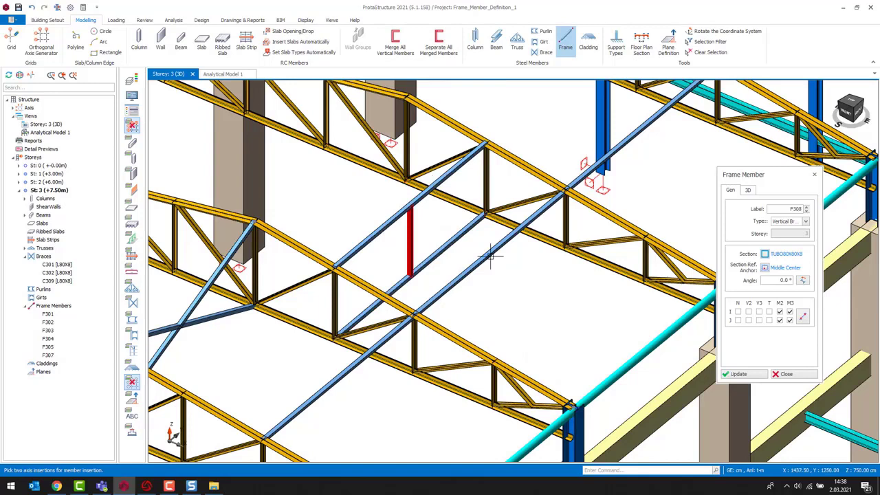
pyautogui.click(447, 244)
pyautogui.click(448, 176)
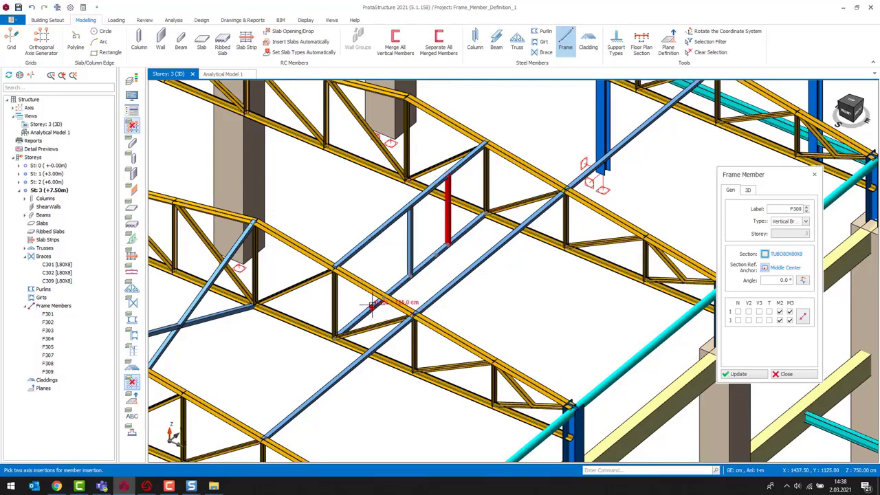
pyautogui.click(371, 304)
pyautogui.click(372, 237)
pyautogui.moveTo(491, 338); pyautogui.dragTo(496, 334, button='middle')
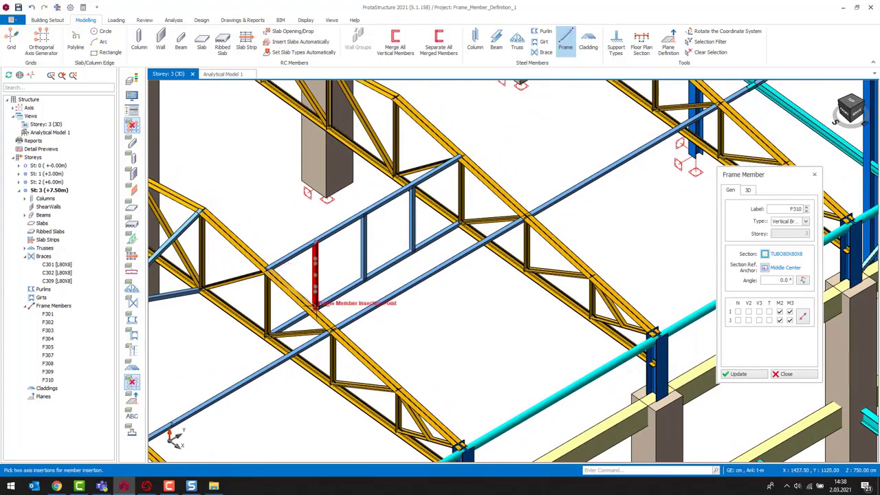
pyautogui.click(316, 309)
pyautogui.moveTo(514, 269); pyautogui.dragTo(476, 278, button='middle')
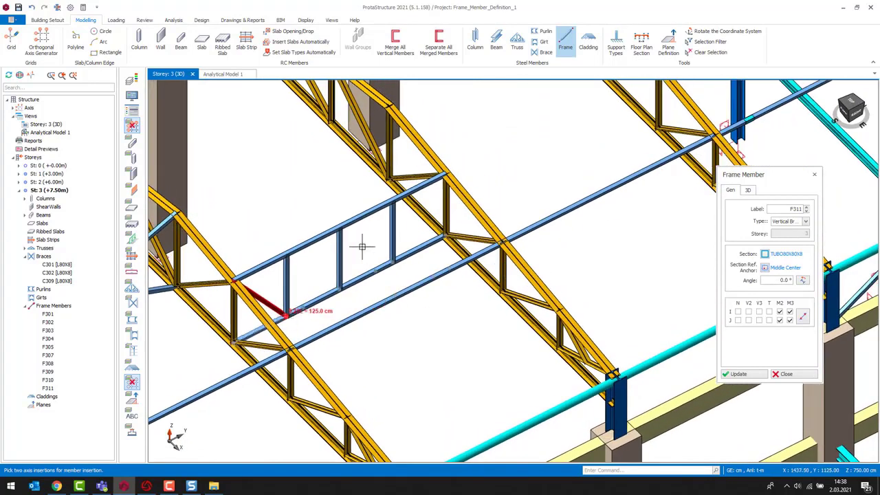
# - Draw diagonal frame members between the verticals to complete the bracing truss, then exit the Frame command
pyautogui.click(339, 228)
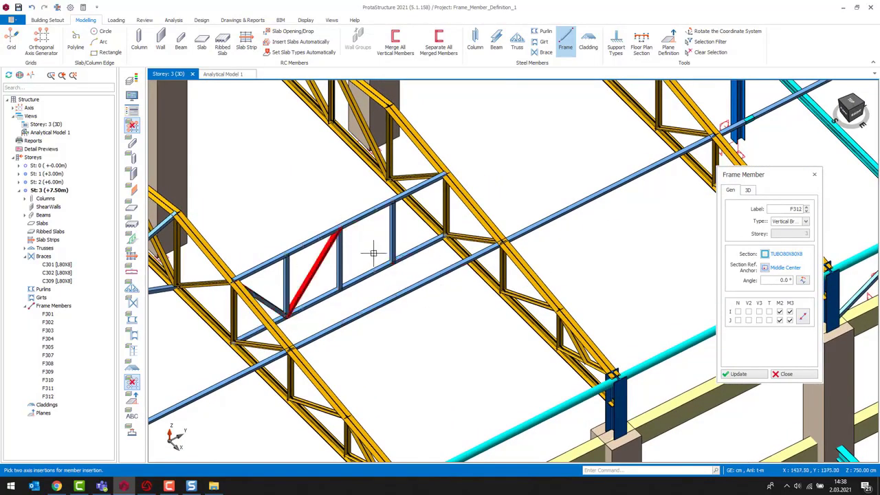
pyautogui.click(339, 227)
pyautogui.click(392, 261)
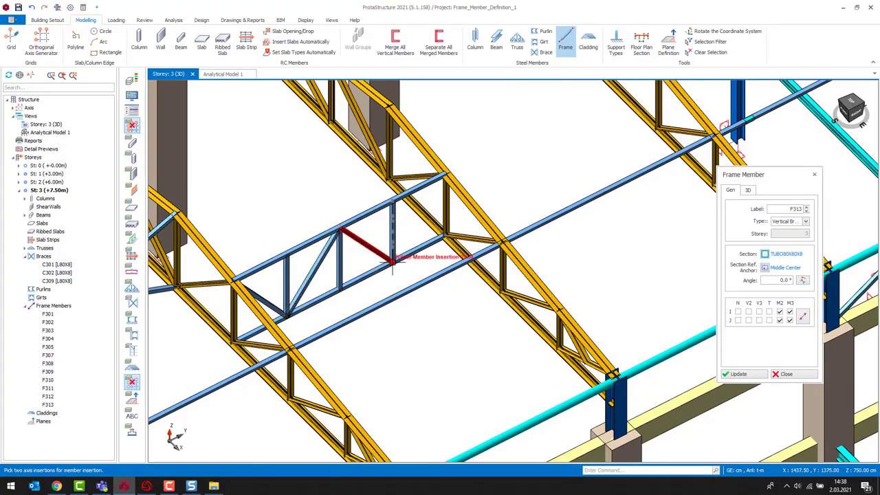
pyautogui.click(444, 174)
pyautogui.moveTo(447, 276); pyautogui.dragTo(517, 245, button='middle')
pyautogui.scroll(2, 415, 270)
pyautogui.press('Escape')
# - Select the nine new bracing members and set their type to General in the frame members table
pyautogui.moveTo(516, 273); pyautogui.dragTo(335, 172)
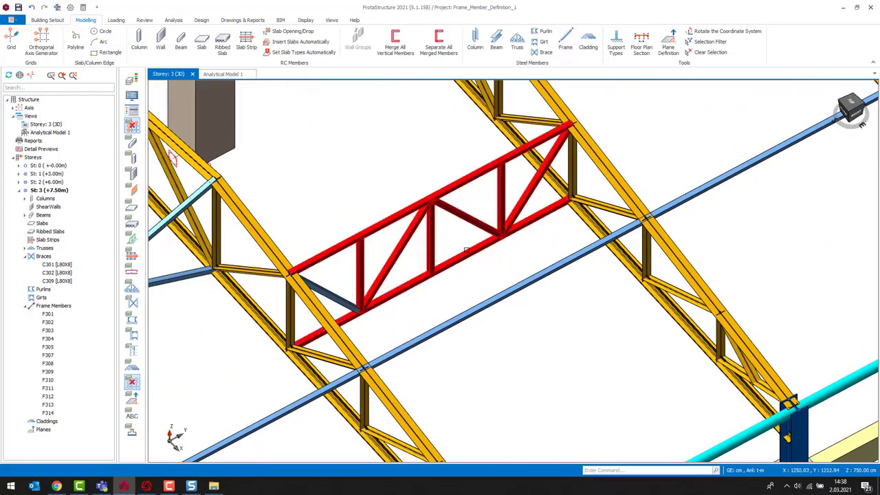
pyautogui.moveTo(505, 323)
pyautogui.mouseDown(button='middle')
pyautogui.moveTo(515, 332)
pyautogui.moveTo(555, 321)
pyautogui.moveTo(460, 298)
pyautogui.moveTo(478, 299)
pyautogui.mouseUp(button='middle')
pyautogui.moveTo(378, 300); pyautogui.dragTo(361, 302, button='middle')
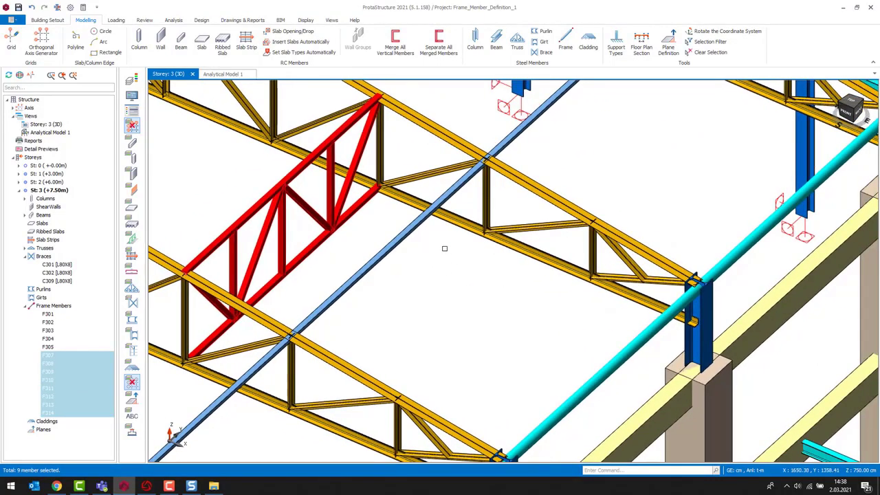
pyautogui.rightClick(444, 248)
pyautogui.click(472, 256)
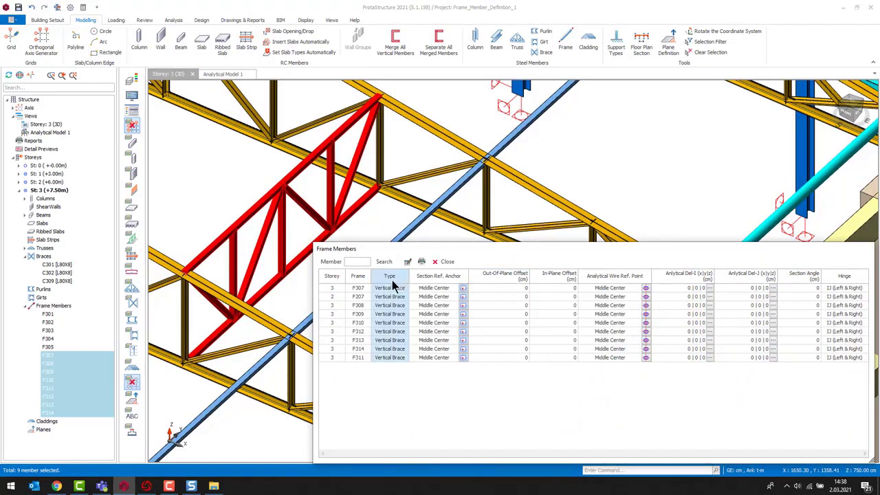
pyautogui.click(407, 262)
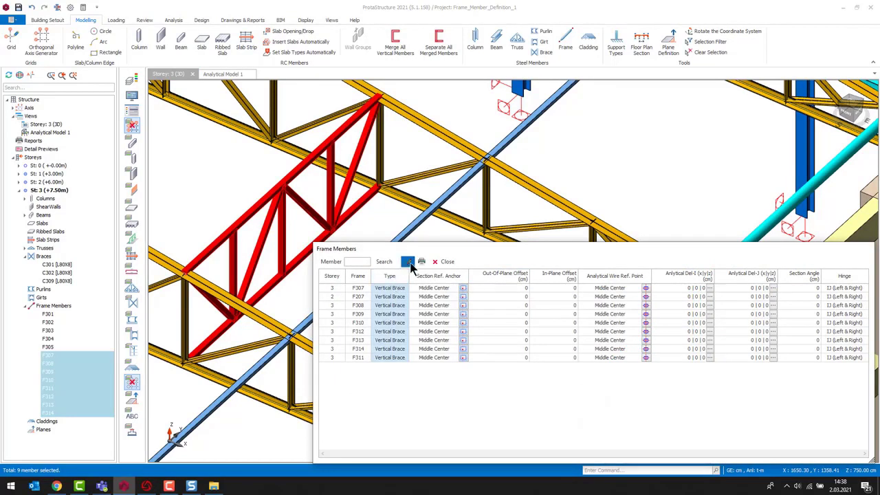
pyautogui.click(577, 351)
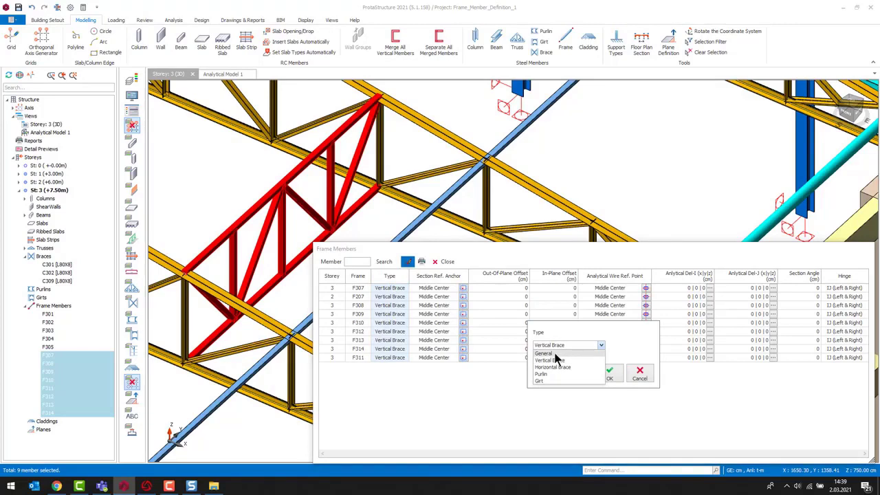
pyautogui.click(556, 380)
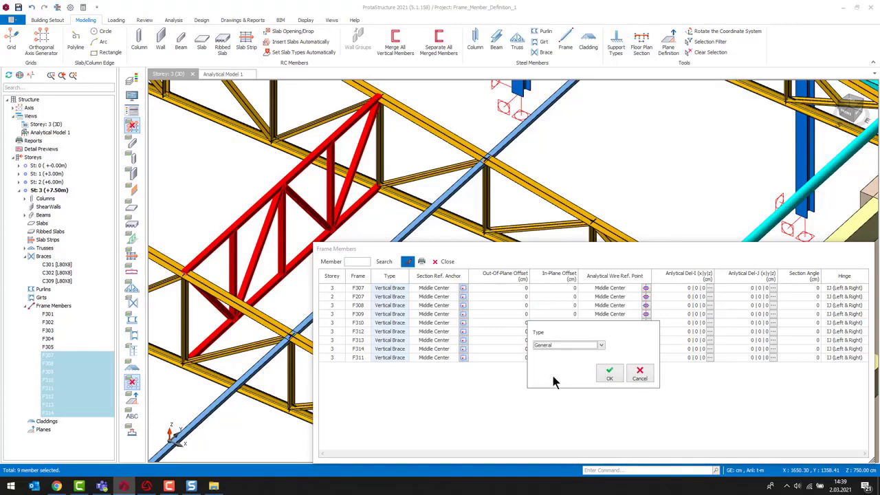
pyautogui.click(609, 373)
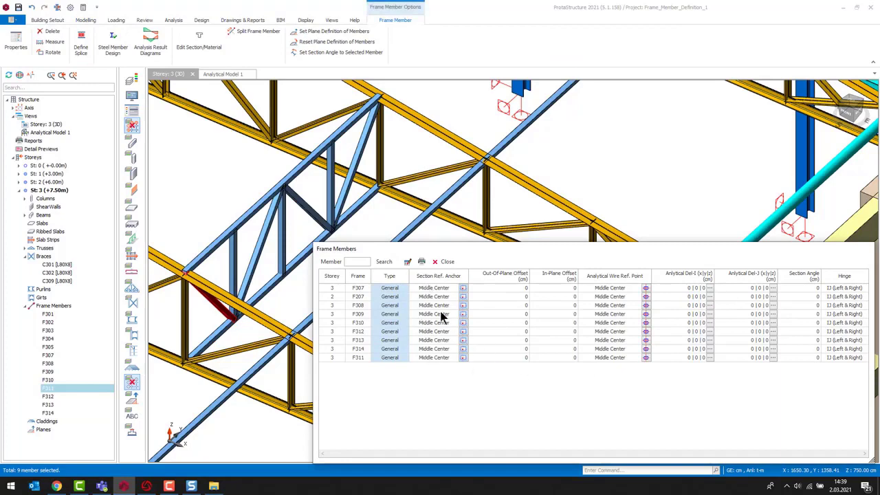
# - Close the table, reselect the nine bracing members and convert them to a custom truss
pyautogui.click(447, 261)
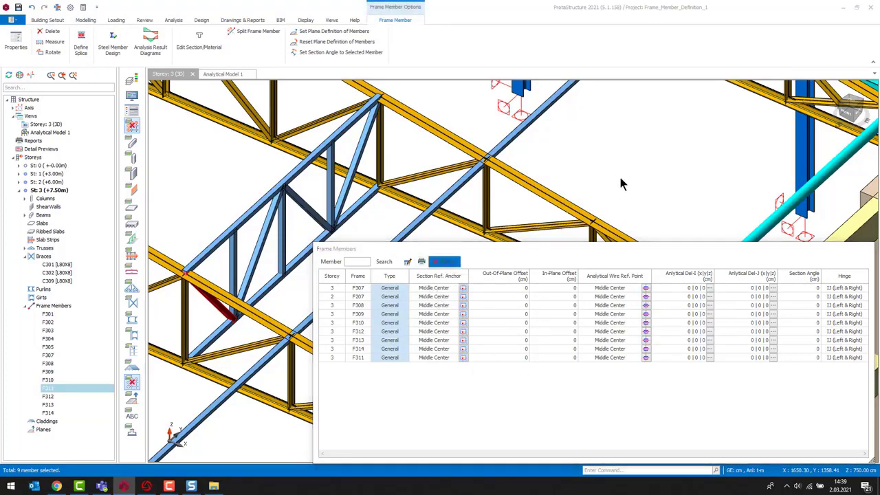
pyautogui.moveTo(359, 245); pyautogui.dragTo(205, 186)
pyautogui.click(277, 317)
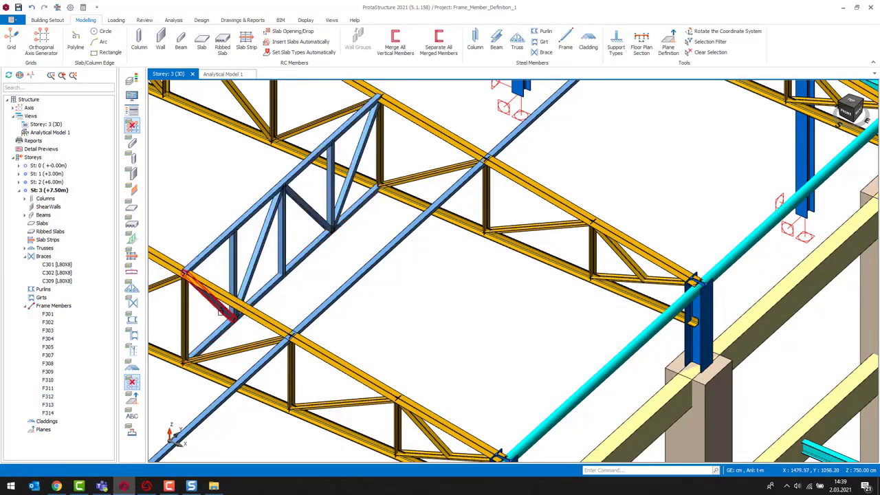
pyautogui.scroll(2, 321, 286)
pyautogui.moveTo(321, 286); pyautogui.dragTo(187, 206)
pyautogui.scroll(2, 301, 315)
pyautogui.scroll(-1, 301, 315)
pyautogui.rightClick(377, 239)
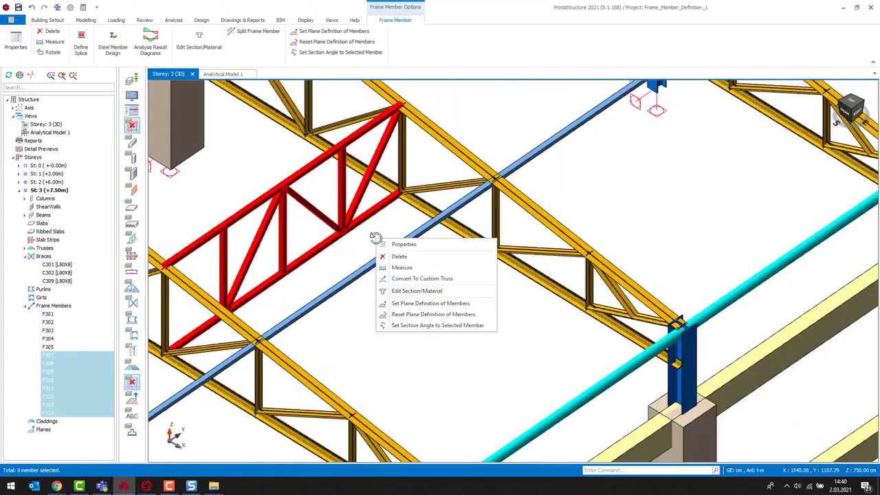
pyautogui.click(435, 281)
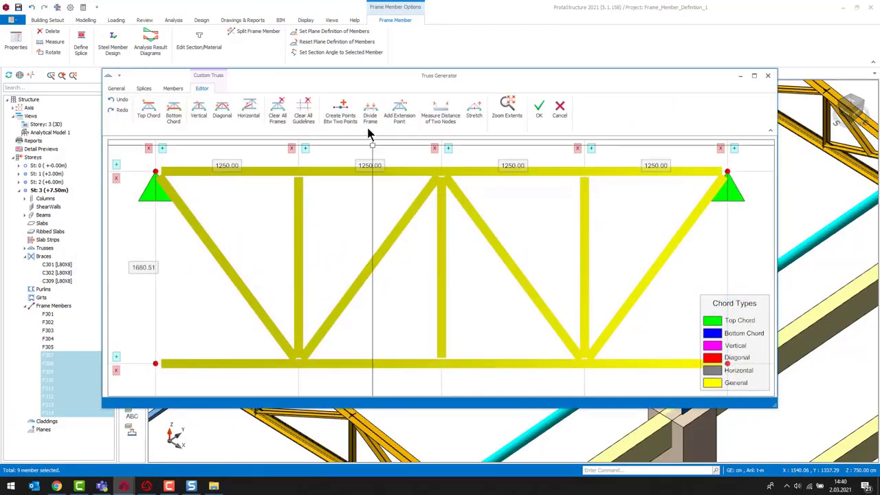
# - In the truss editor, set the upper member as Top Chord and the lower member as Bottom Chord
pyautogui.scroll(-3, 462, 263)
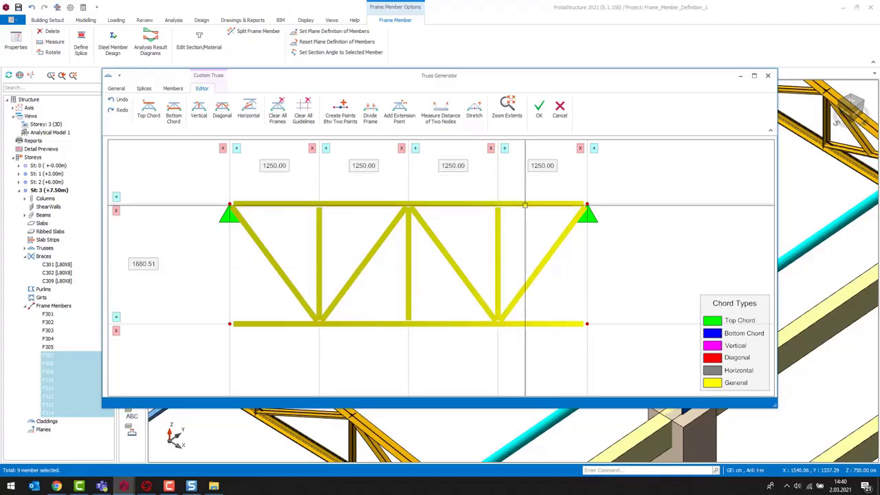
pyautogui.click(524, 205)
pyautogui.rightClick(540, 206)
pyautogui.click(576, 212)
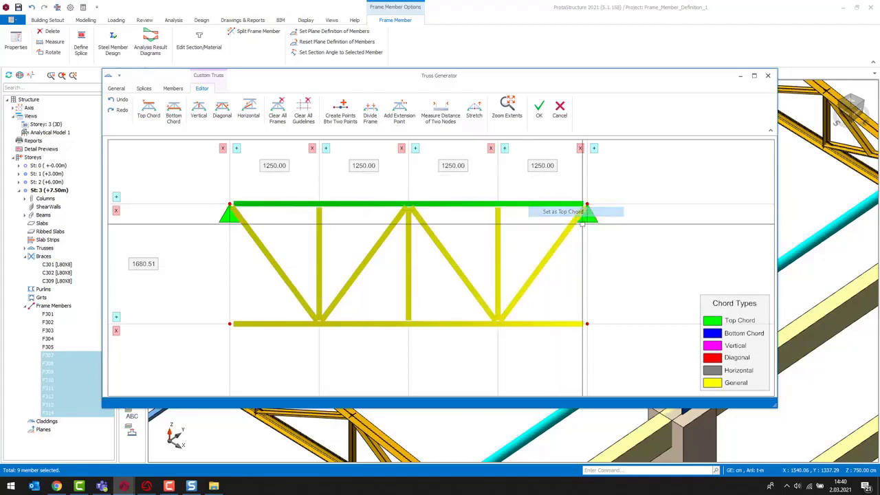
pyautogui.click(550, 323)
pyautogui.rightClick(550, 324)
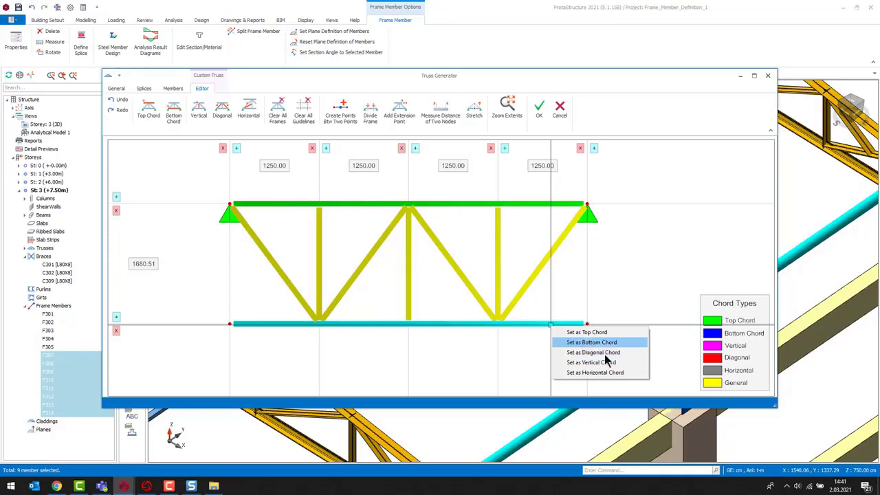
pyautogui.click(599, 342)
# - Select the four inclined members and set them as Diagonal Chord
pyautogui.click(543, 264)
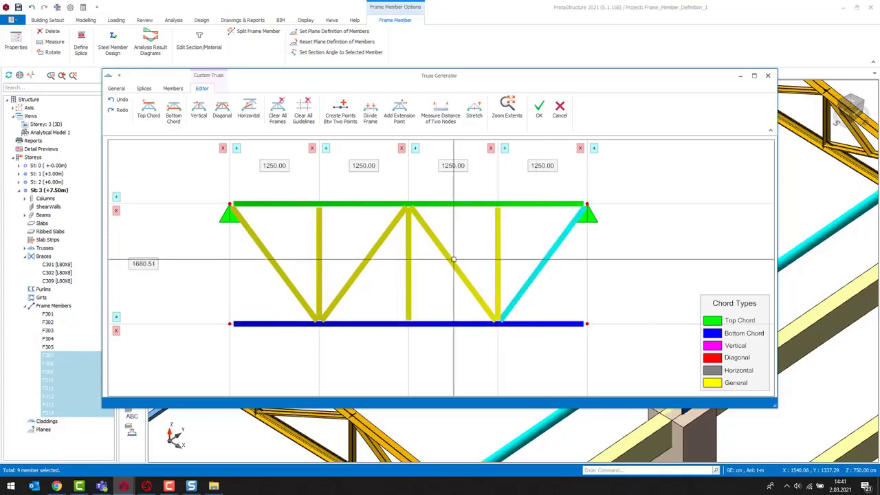
pyautogui.click(454, 264)
pyautogui.click(365, 263)
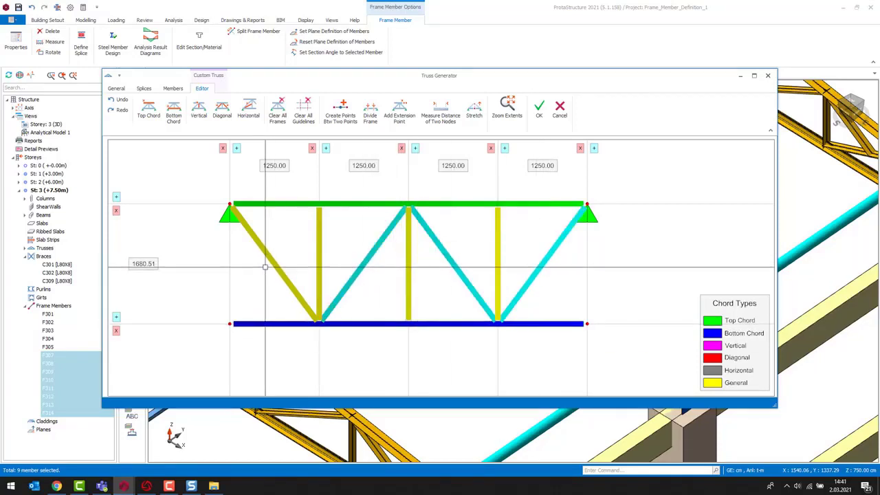
pyautogui.click(271, 259)
pyautogui.rightClick(296, 242)
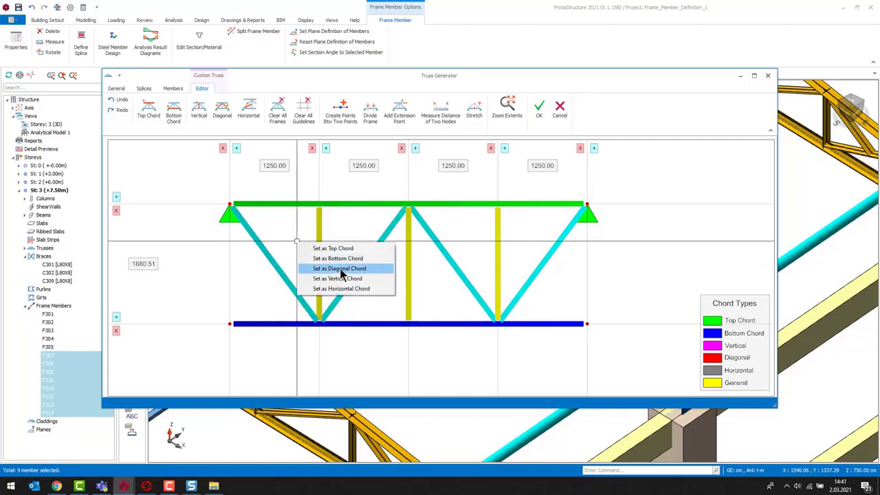
pyautogui.click(338, 269)
# - Select the three upright members and set them as Vertical Chord
pyautogui.click(318, 248)
pyautogui.click(409, 257)
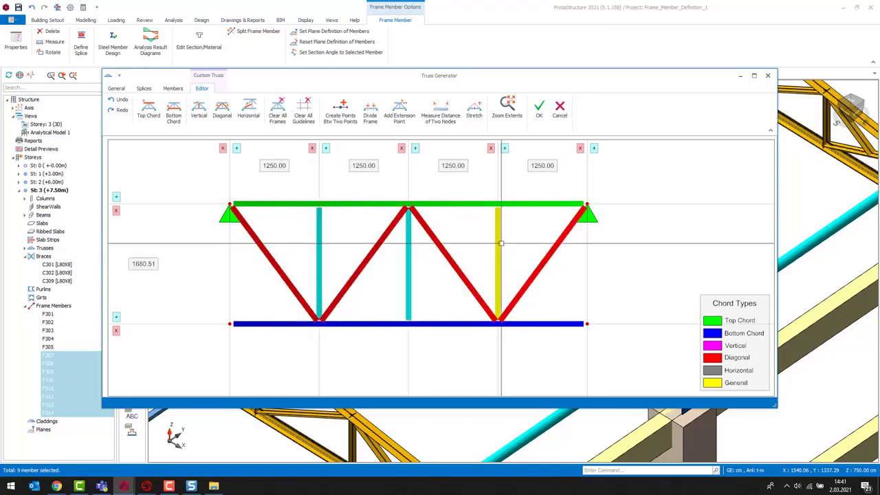
pyautogui.click(498, 262)
pyautogui.rightClick(532, 234)
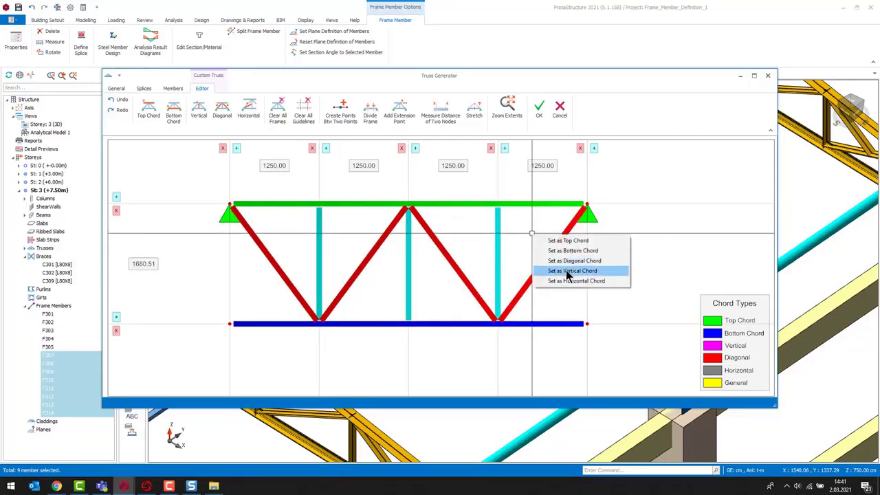
pyautogui.click(572, 270)
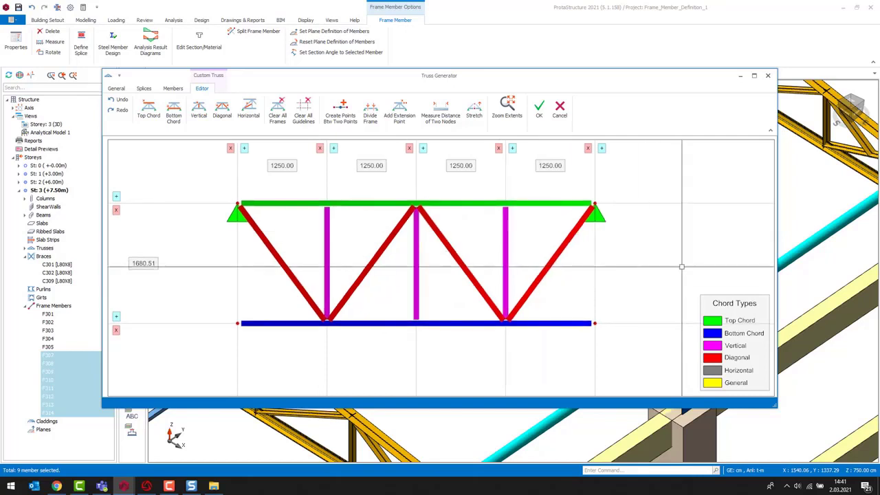
# - Review the truss members' sections and anchors, then confirm the custom truss
pyautogui.click(173, 89)
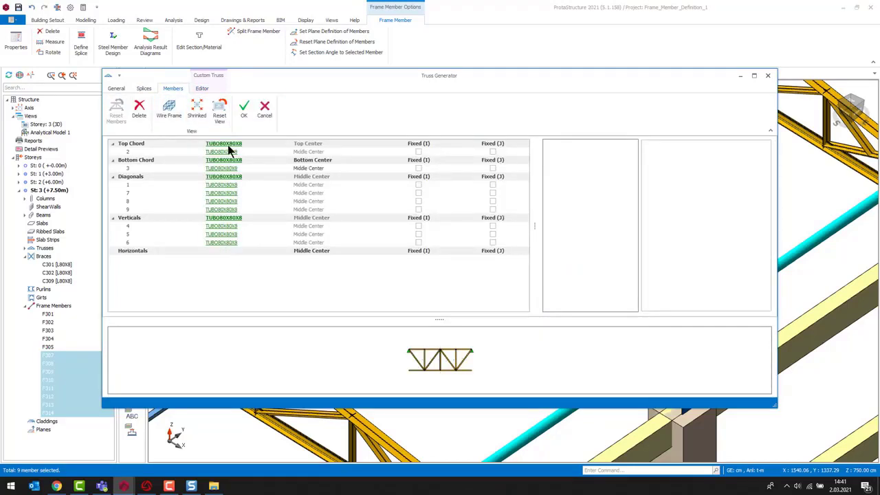
pyautogui.scroll(3, 447, 378)
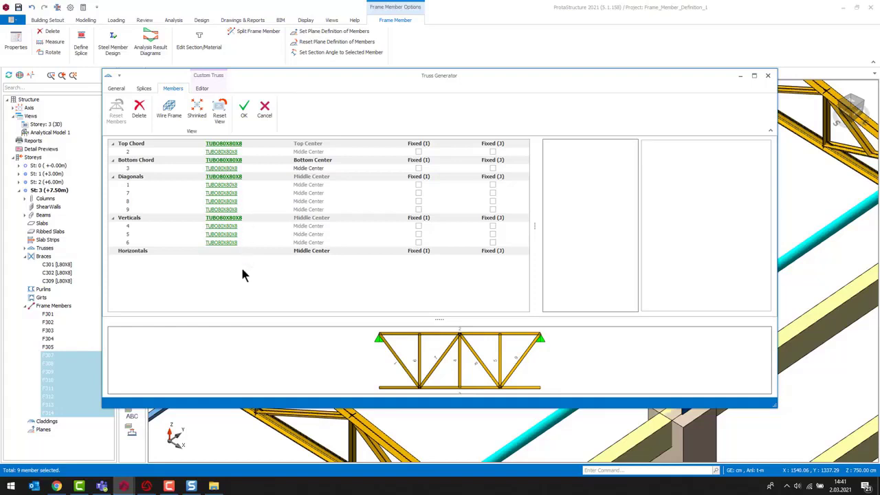
pyautogui.click(244, 112)
# - Select the new custom truss in the model and open it in the Truss Generator to check its chords
pyautogui.scroll(-2, 426, 333)
pyautogui.moveTo(426, 334); pyautogui.dragTo(520, 324, button='middle')
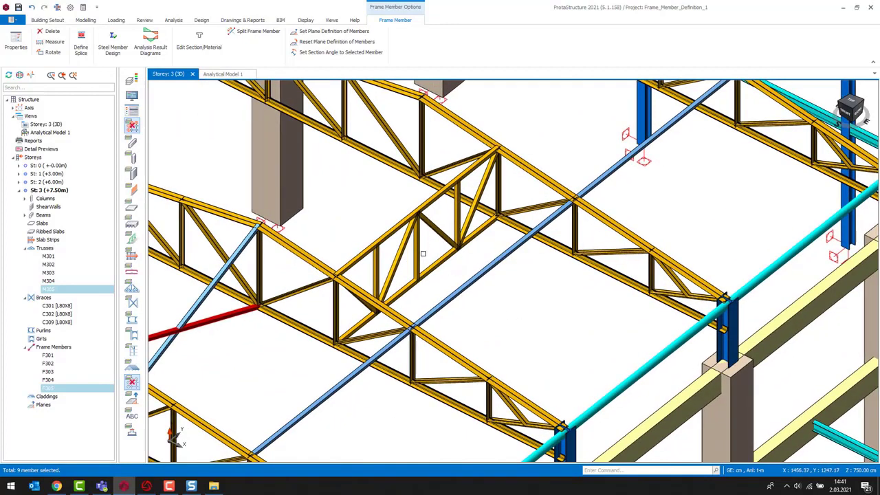
pyautogui.click(433, 268)
pyautogui.scroll(2, 446, 282)
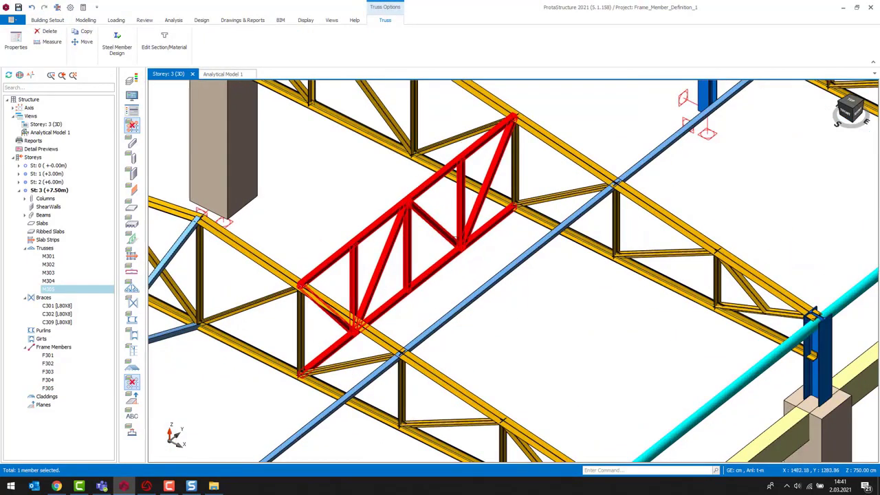
pyautogui.doubleClick(434, 285)
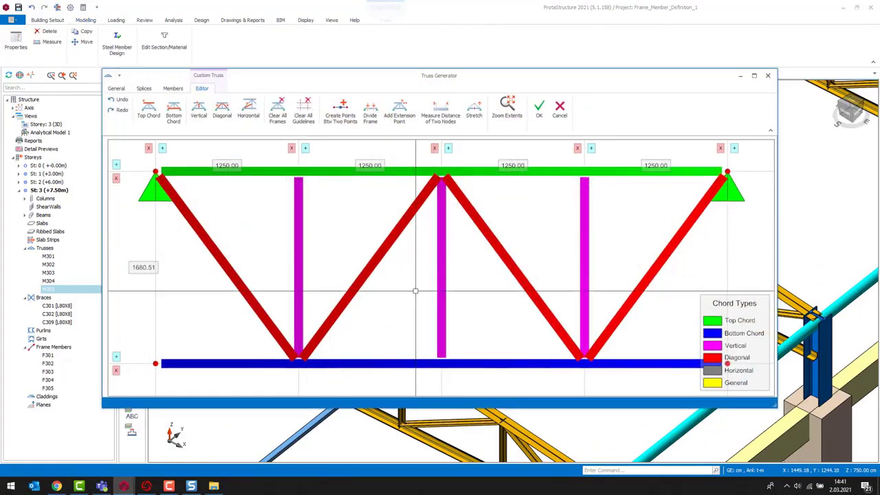
# - Close the Truss Generator and return to the 3D model
pyautogui.scroll(-2, 415, 290)
pyautogui.click(768, 77)
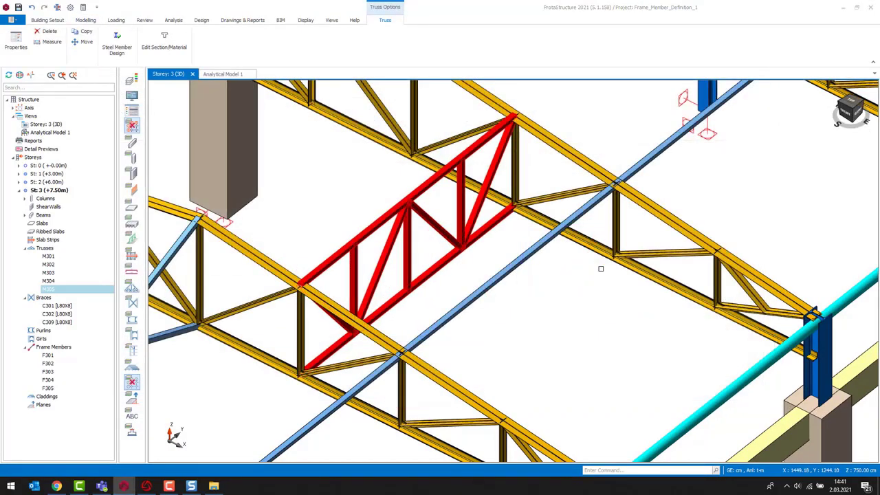
pyautogui.scroll(-1, 613, 319)
pyautogui.moveTo(613, 319); pyautogui.dragTo(477, 277, button='middle')
pyautogui.scroll(-1, 401, 318)
pyautogui.press('Escape')
pyautogui.scroll(-3, 570, 341)
pyautogui.scroll(2, 494, 345)
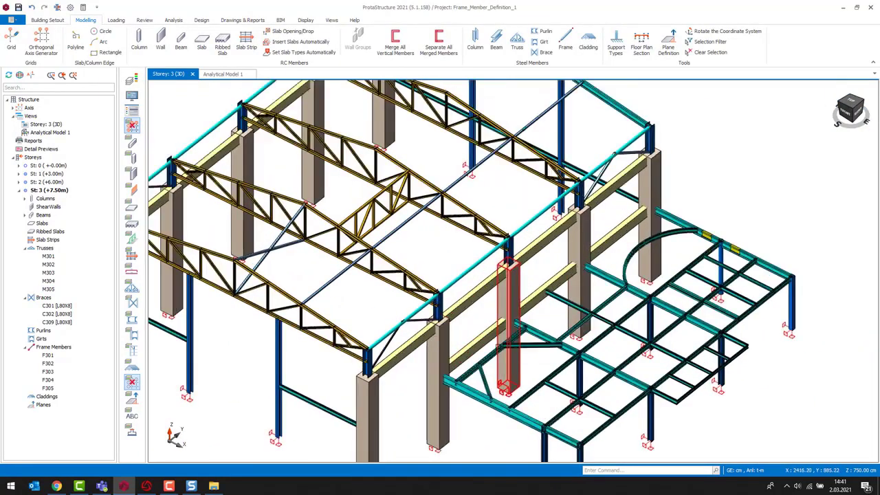
pyautogui.moveTo(543, 337); pyautogui.dragTo(500, 293, button='middle')
pyautogui.keyDown('shift'); pyautogui.moveTo(496, 356); pyautogui.dragTo(513, 263, button='middle'); pyautogui.keyUp('shift')
pyautogui.moveTo(310, 351); pyautogui.dragTo(482, 348, button='middle')
pyautogui.scroll(3, 402, 364)
pyautogui.moveTo(446, 374); pyautogui.dragTo(427, 361, button='middle')
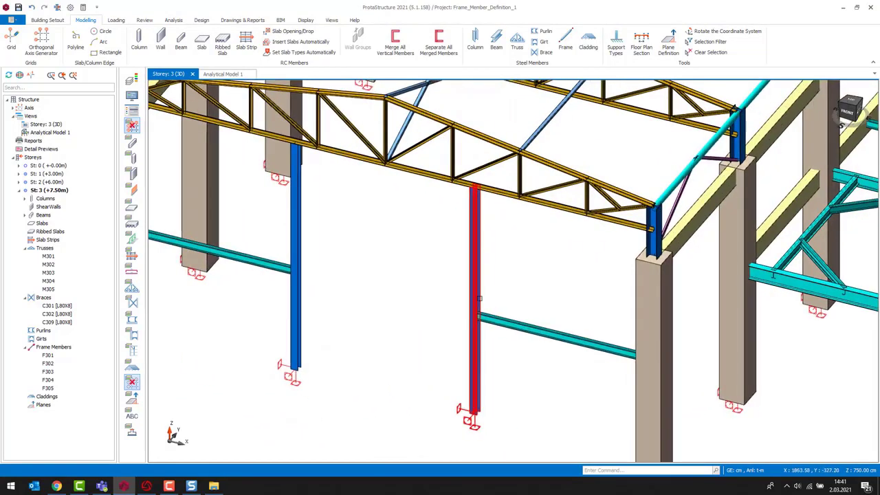
pyautogui.keyDown('shift'); pyautogui.moveTo(417, 293); pyautogui.dragTo(403, 298, button='middle'); pyautogui.keyUp('shift')
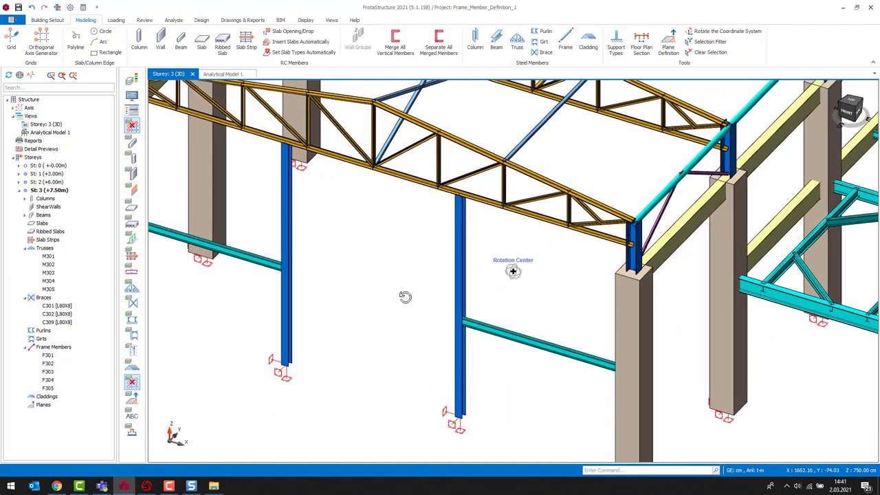
# - Insert a General-type frame member with an HE160A section horizontally between the two side columns
pyautogui.click(565, 41)
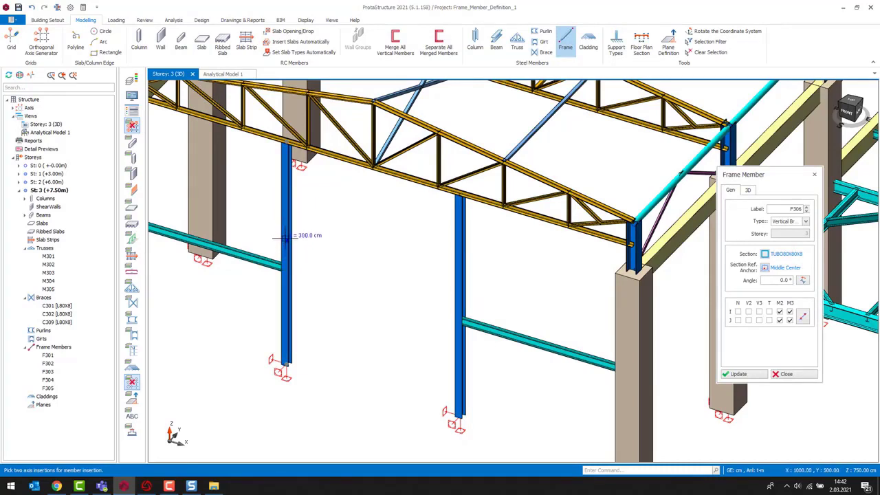
pyautogui.click(286, 236)
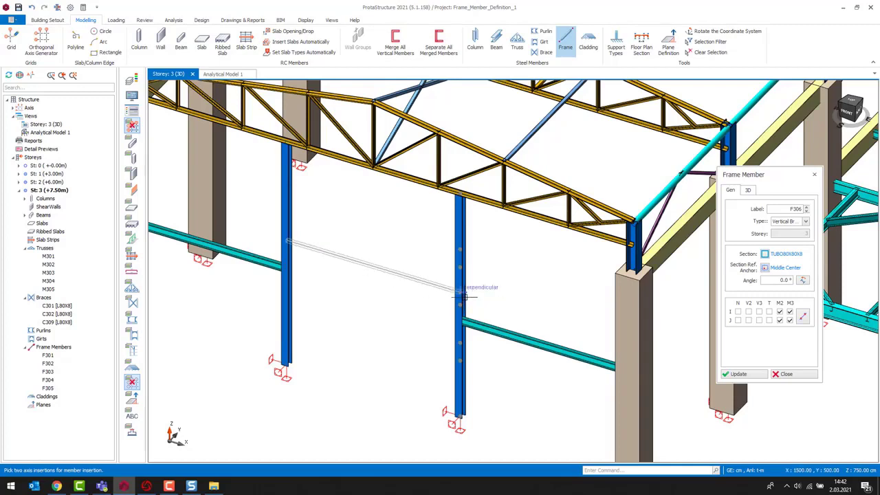
pyautogui.scroll(2, 464, 298)
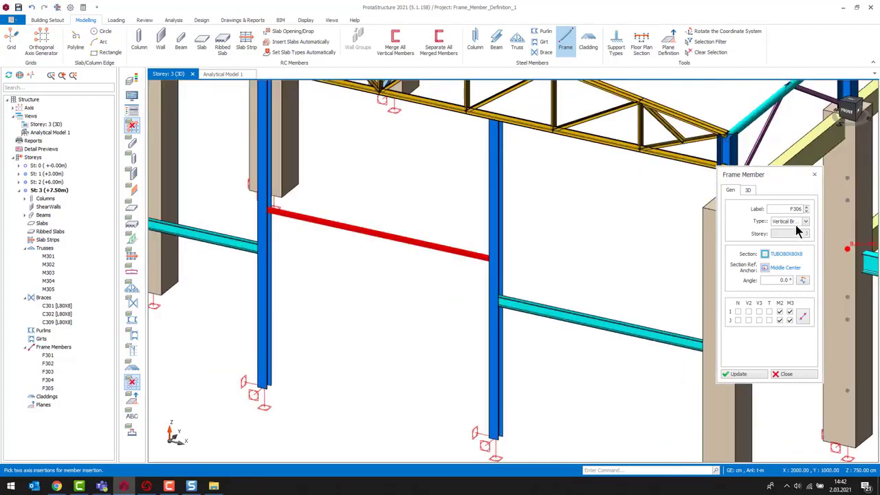
pyautogui.click(797, 221)
pyautogui.click(783, 229)
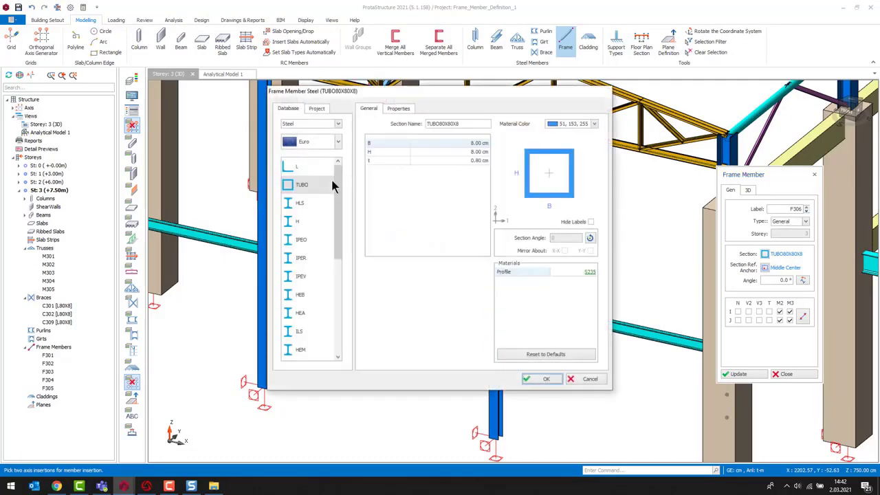
pyautogui.click(300, 314)
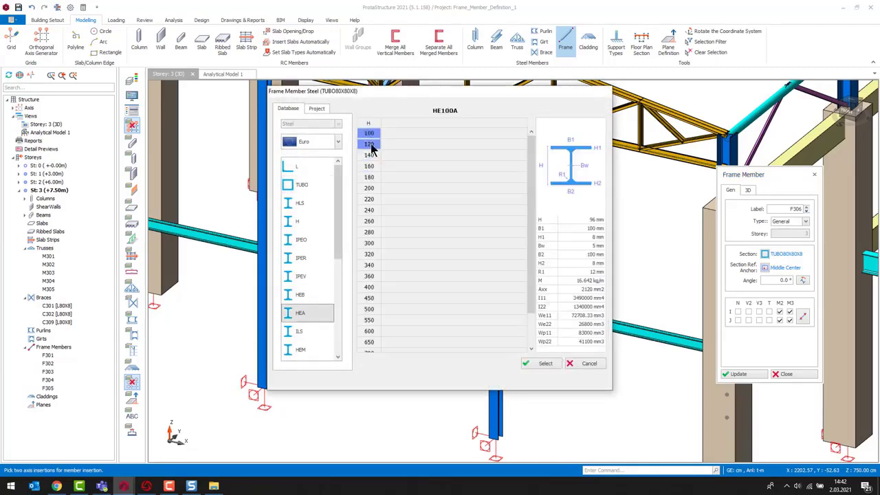
pyautogui.click(371, 166)
pyautogui.click(546, 364)
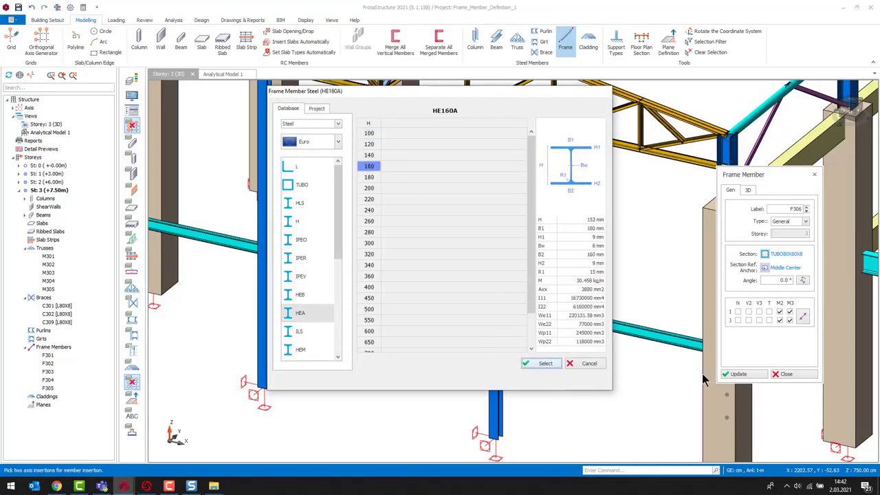
pyautogui.click(546, 379)
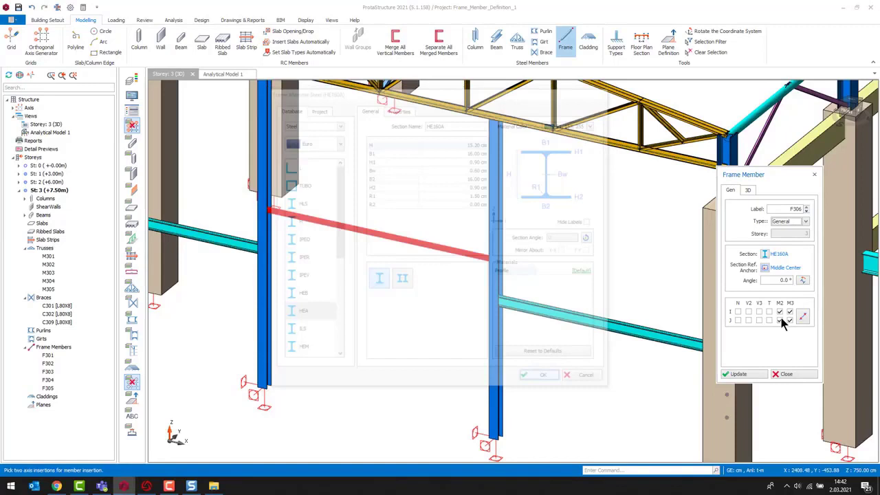
pyautogui.doubleClick(781, 280)
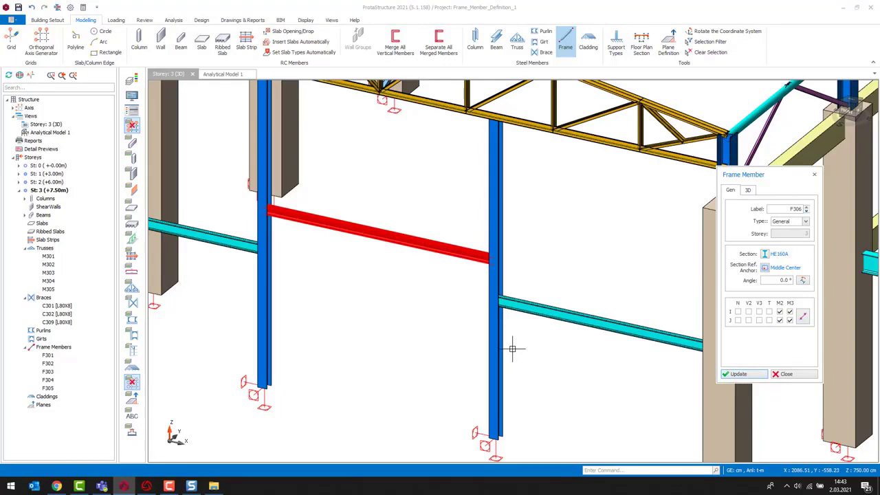
pyautogui.scroll(3, 447, 263)
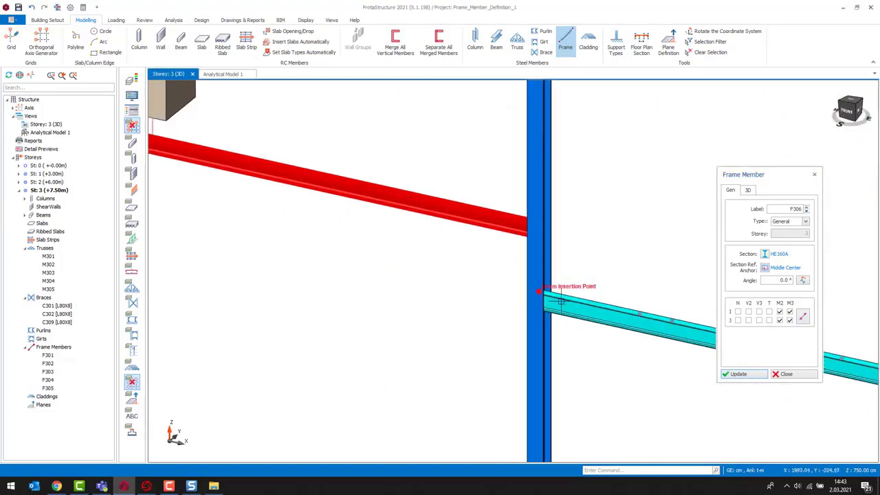
pyautogui.scroll(-3, 536, 308)
pyautogui.moveTo(536, 308); pyautogui.dragTo(551, 317, button='middle')
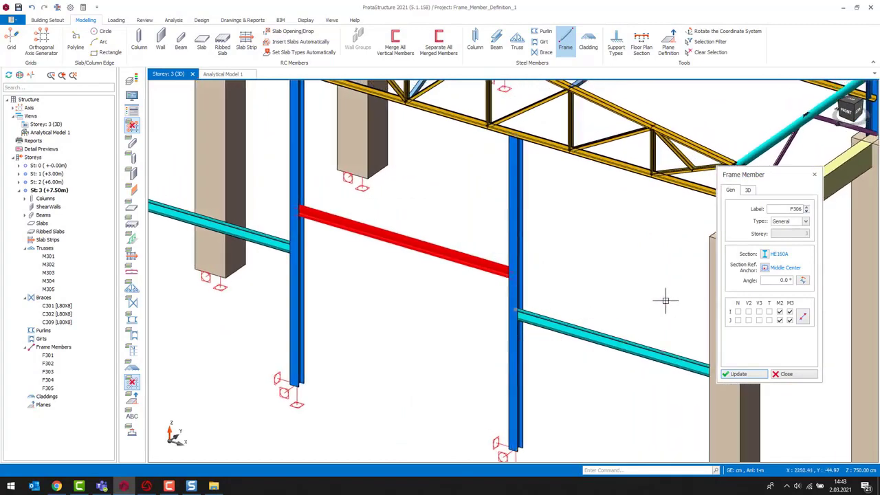
pyautogui.scroll(-5, 462, 298)
pyautogui.click(770, 377)
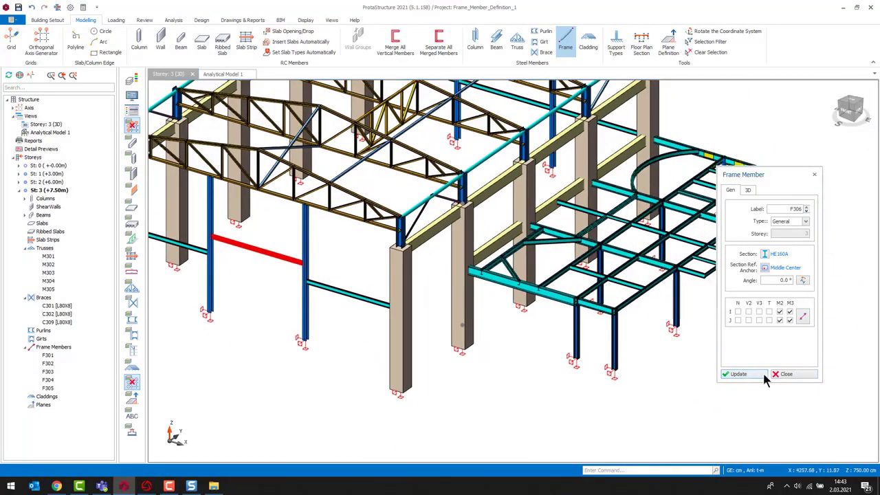
# - Insert a diagonal frame member between two floor beams and set its type to Horizontal Brace
pyautogui.scroll(1, 653, 378)
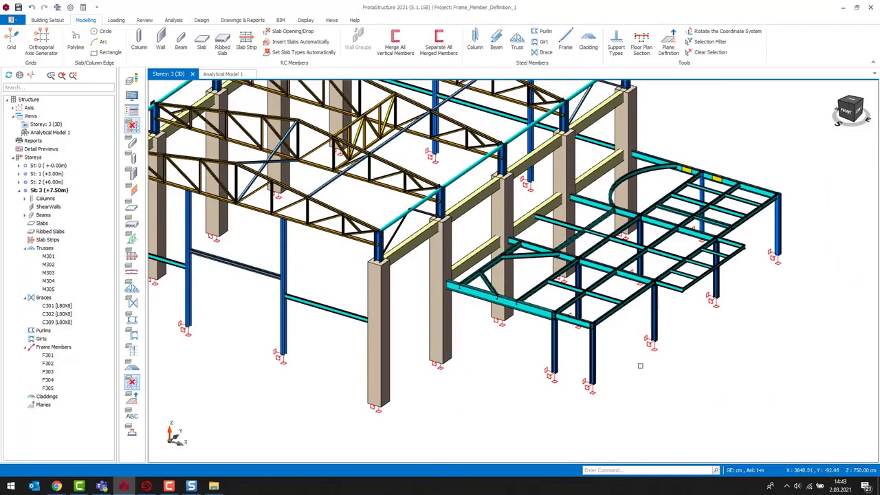
pyautogui.moveTo(640, 365); pyautogui.dragTo(652, 372, button='middle')
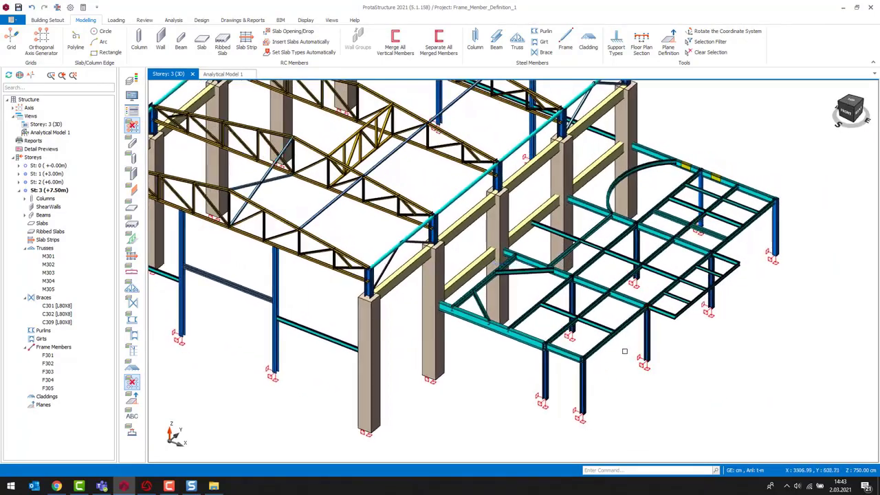
pyautogui.scroll(2, 624, 351)
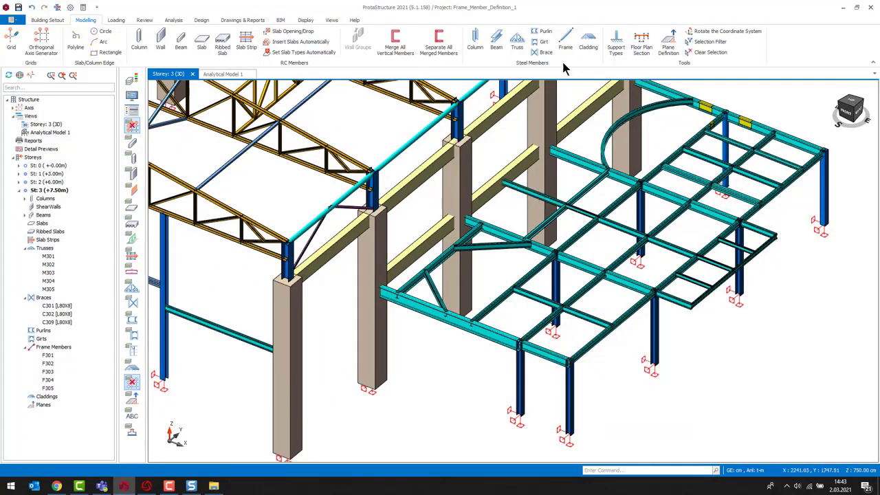
pyautogui.scroll(3, 621, 376)
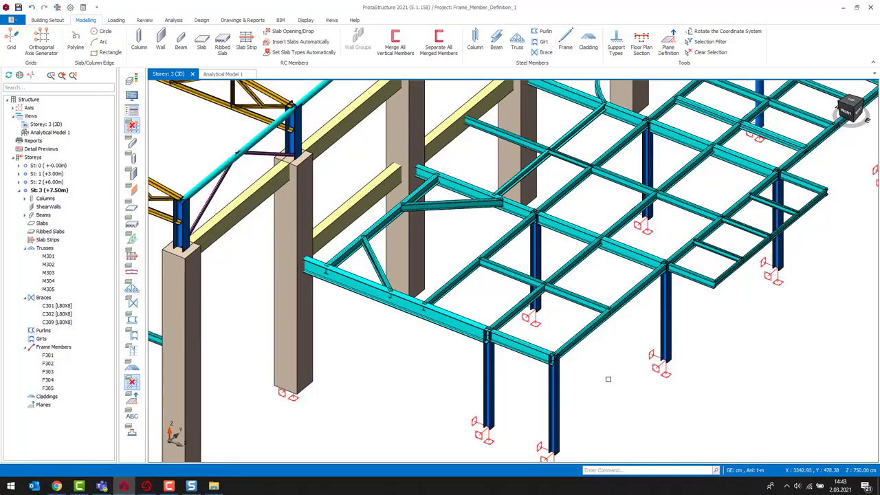
pyautogui.scroll(2, 578, 347)
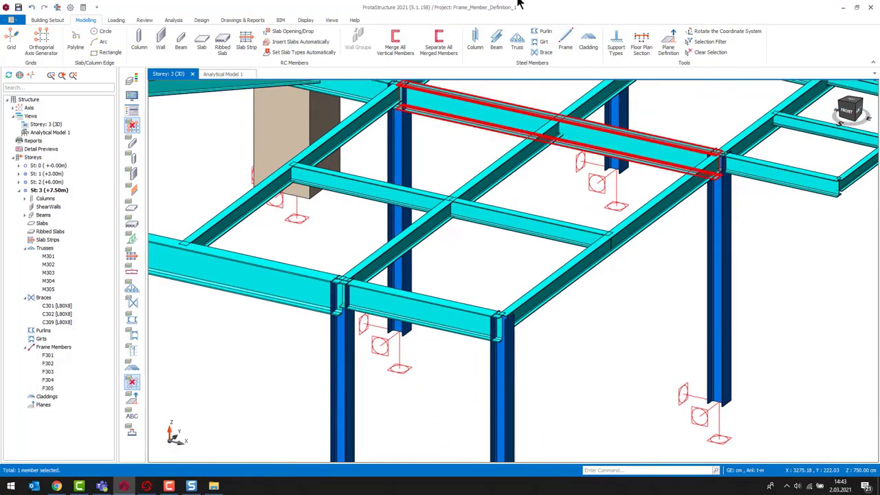
pyautogui.click(565, 41)
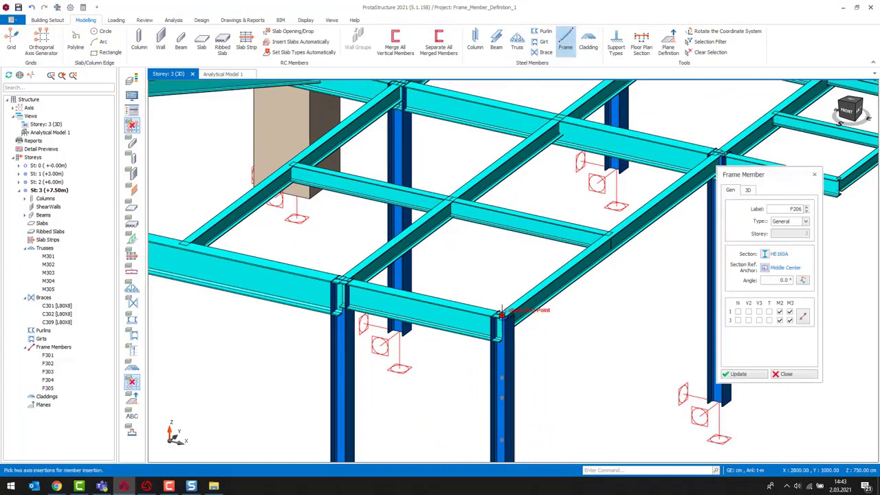
pyautogui.click(502, 313)
pyautogui.click(448, 197)
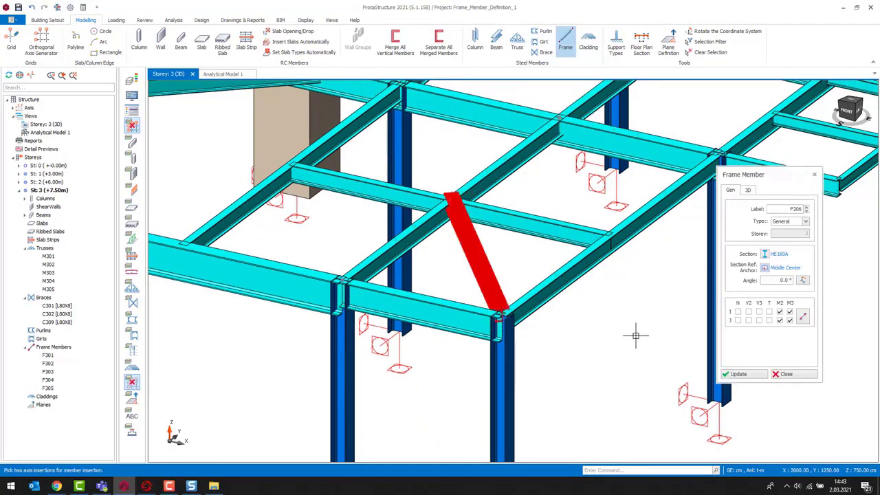
pyautogui.scroll(-2, 568, 326)
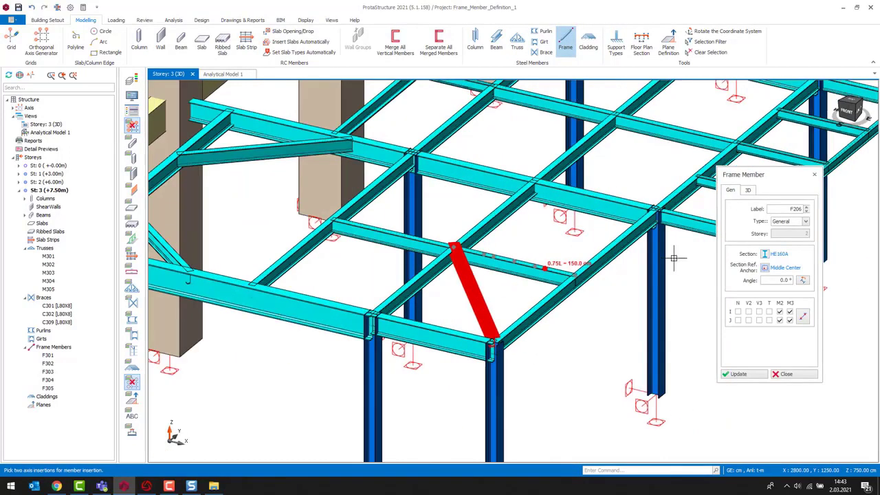
pyautogui.click(804, 222)
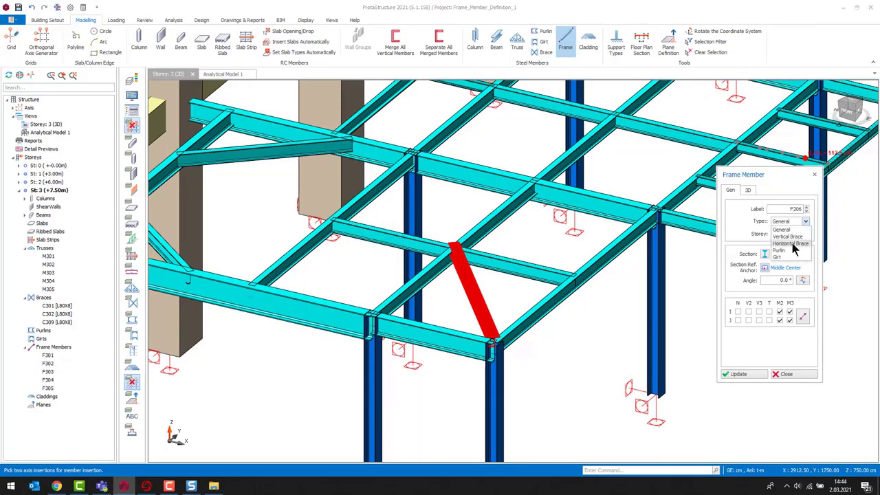
pyautogui.click(790, 243)
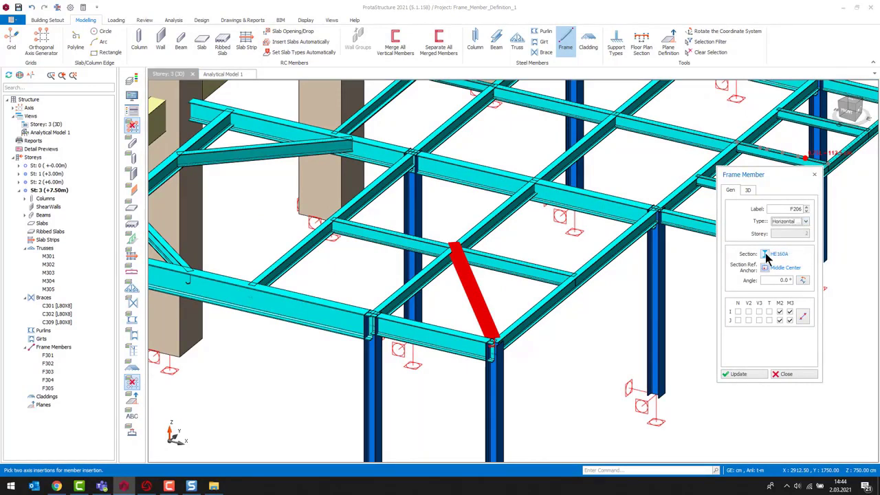
# - Change the diagonal brace's section to L100X10 and apply the update
pyautogui.click(296, 168)
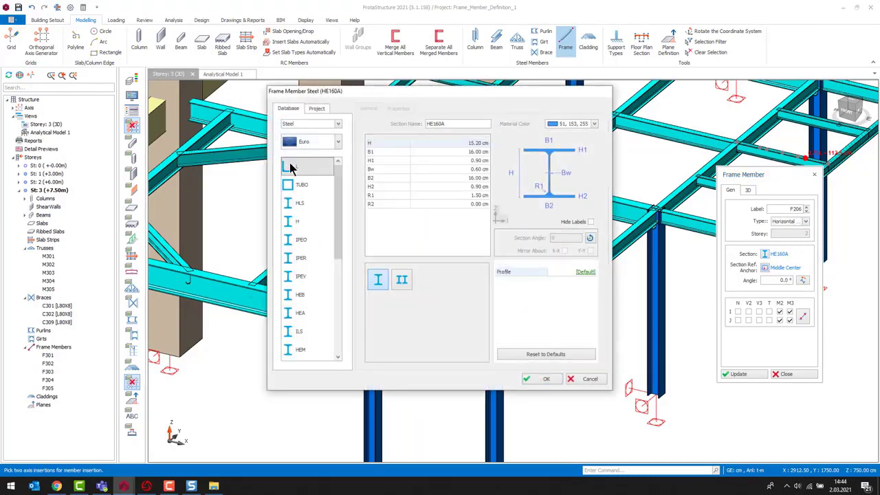
pyautogui.scroll(-5, 407, 312)
pyautogui.click(369, 221)
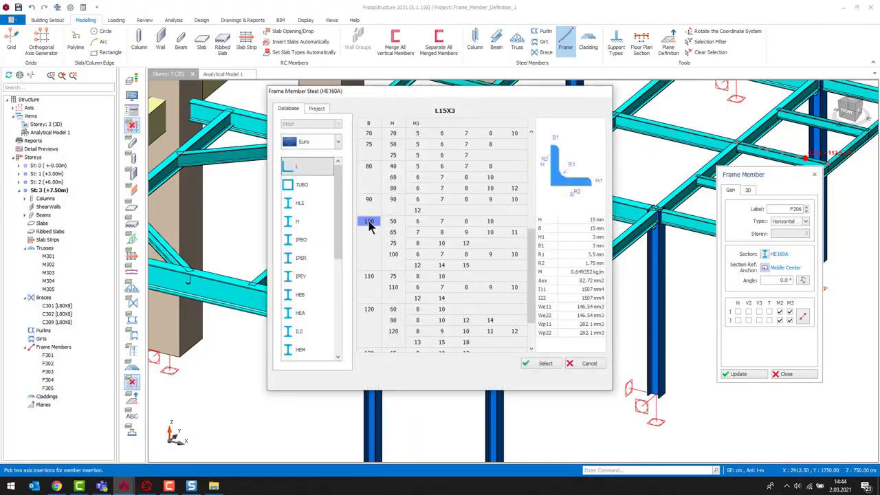
pyautogui.click(392, 253)
pyautogui.click(514, 253)
pyautogui.click(543, 363)
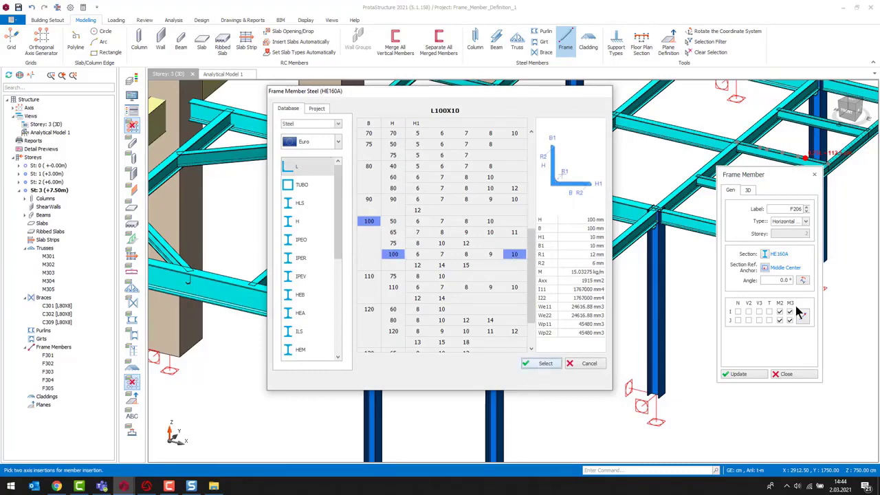
pyautogui.click(541, 379)
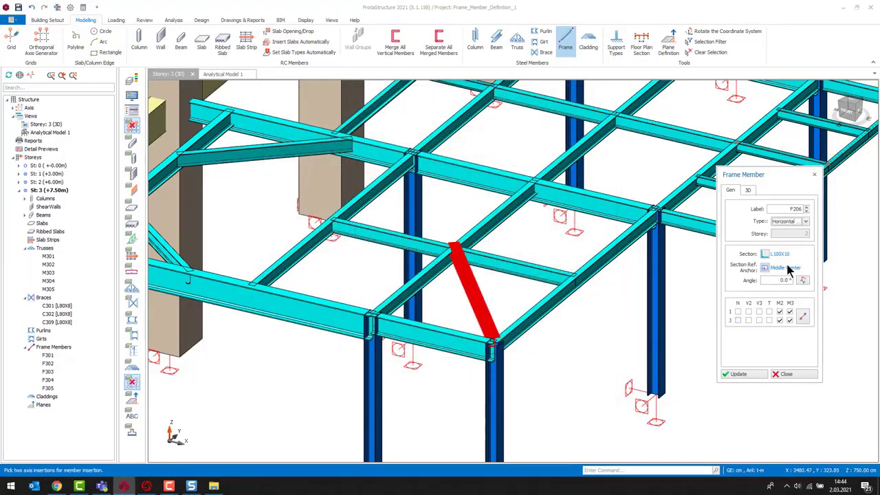
pyautogui.click(738, 374)
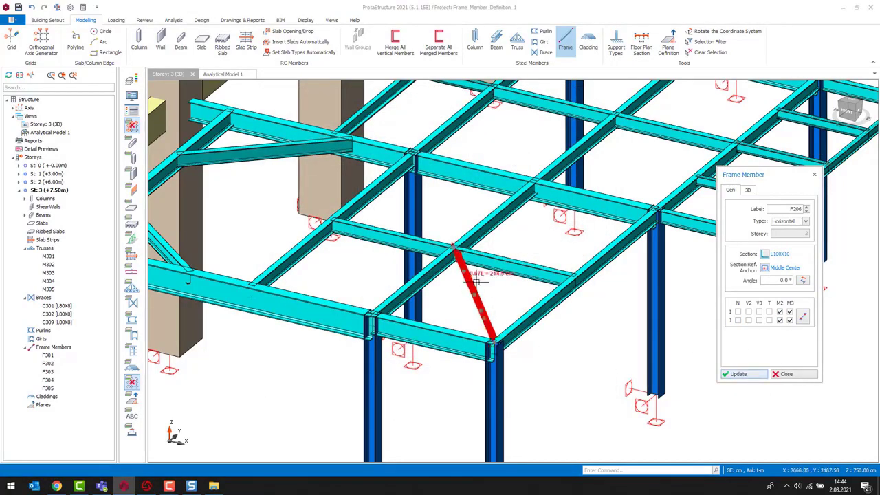
# - Set the brace's section angle to 90° and apply the update
pyautogui.scroll(5, 475, 288)
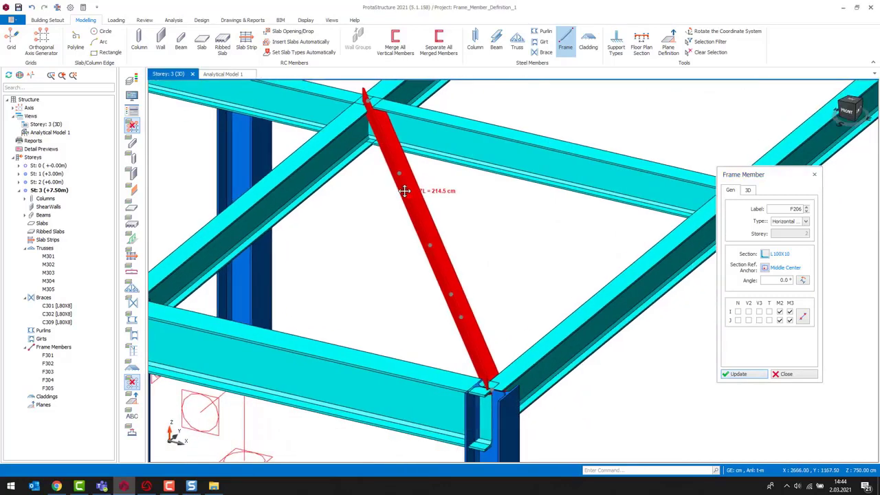
pyautogui.moveTo(404, 191); pyautogui.dragTo(381, 202, button='middle')
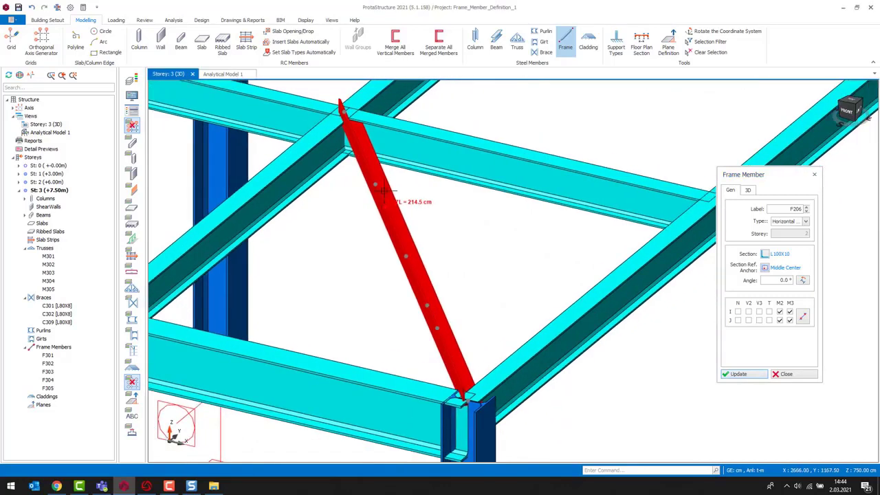
pyautogui.doubleClick(783, 282)
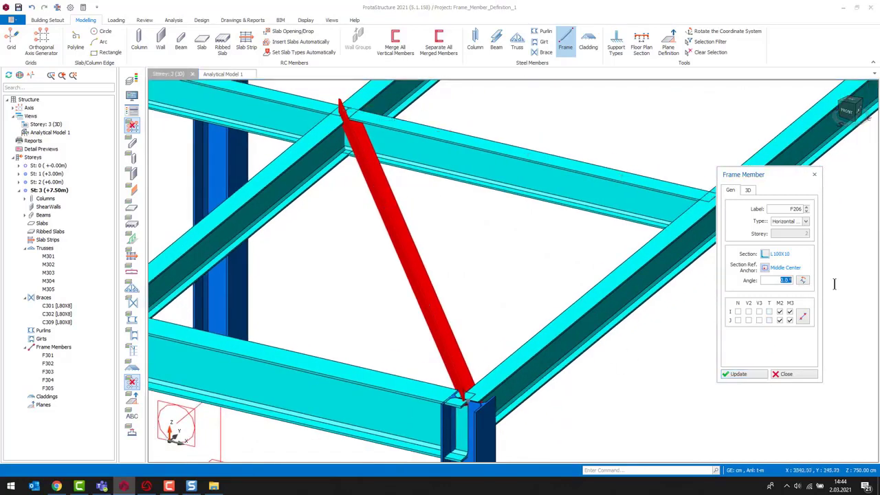
pyautogui.write('90')
pyautogui.click(738, 375)
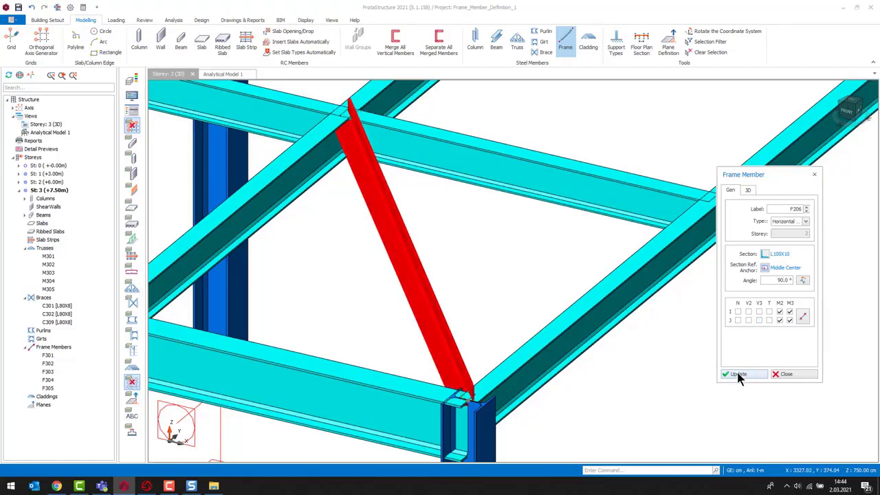
# - Set the brace's section angle to 180° and apply the update
pyautogui.write('10')
pyautogui.click(748, 374)
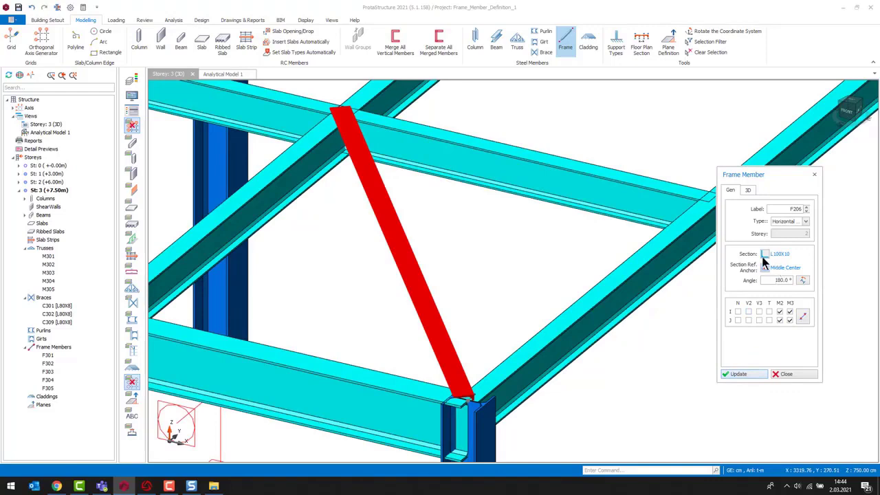
# - Give the brace an in-plane physical offset of 10 cm and apply the update
pyautogui.click(765, 254)
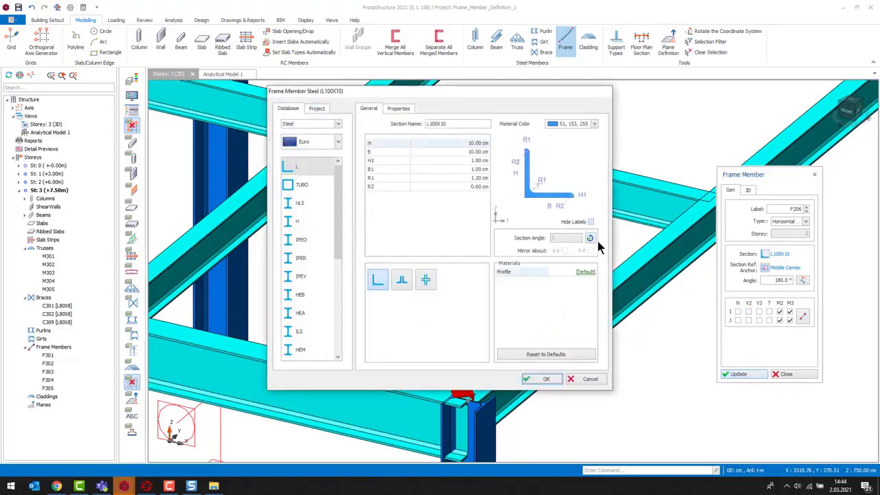
pyautogui.click(593, 380)
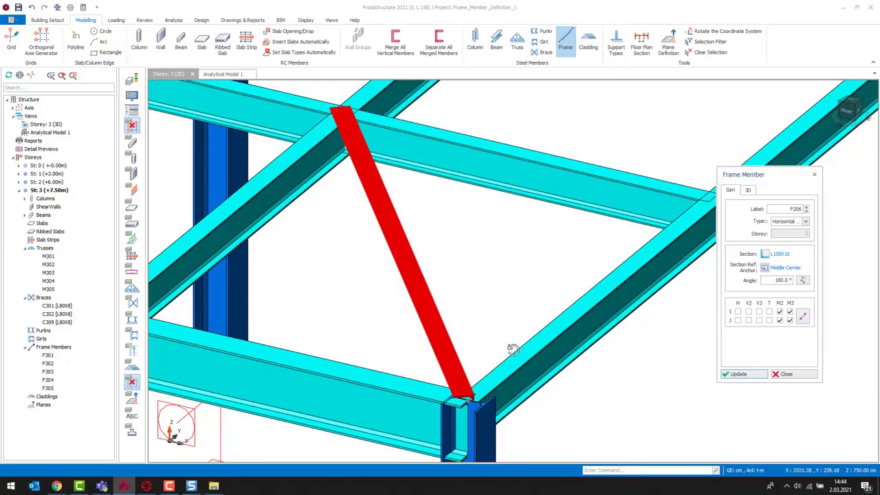
pyautogui.moveTo(504, 346); pyautogui.dragTo(529, 322, button='middle')
pyautogui.scroll(3, 592, 224)
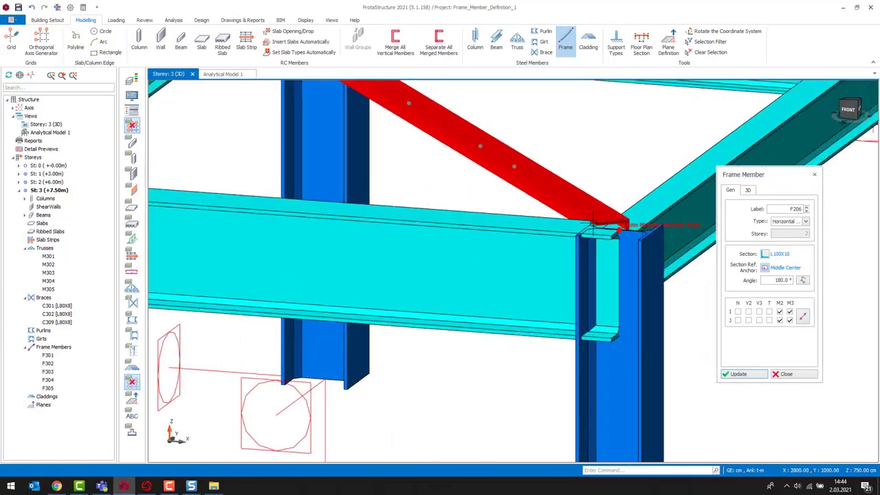
pyautogui.moveTo(614, 246); pyautogui.dragTo(527, 317, button='middle')
pyautogui.scroll(-3, 590, 363)
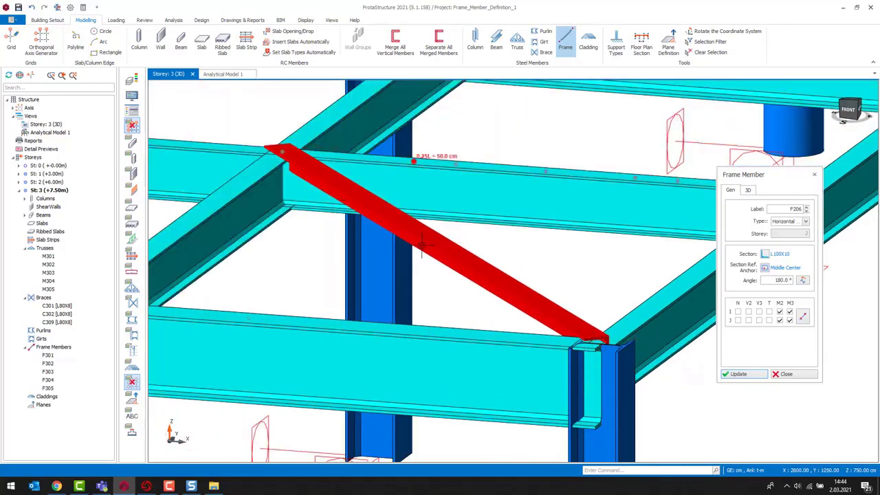
pyautogui.scroll(-2, 478, 296)
pyautogui.scroll(2, 531, 364)
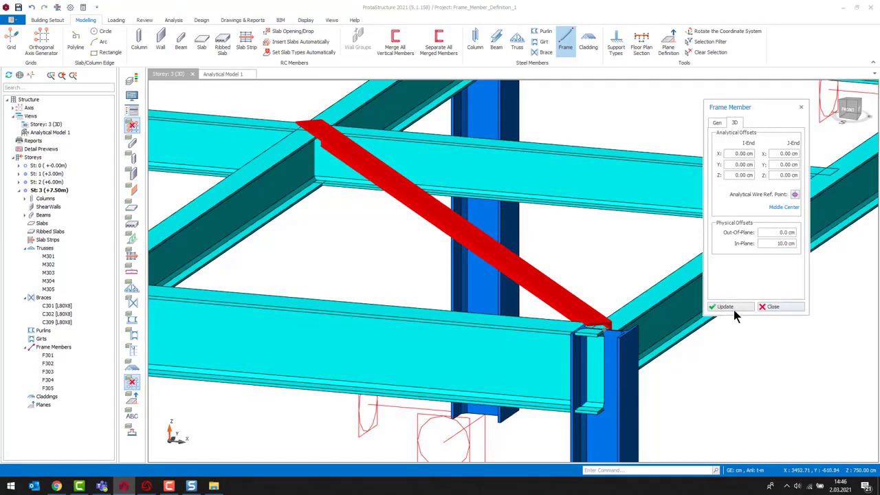
pyautogui.click(734, 306)
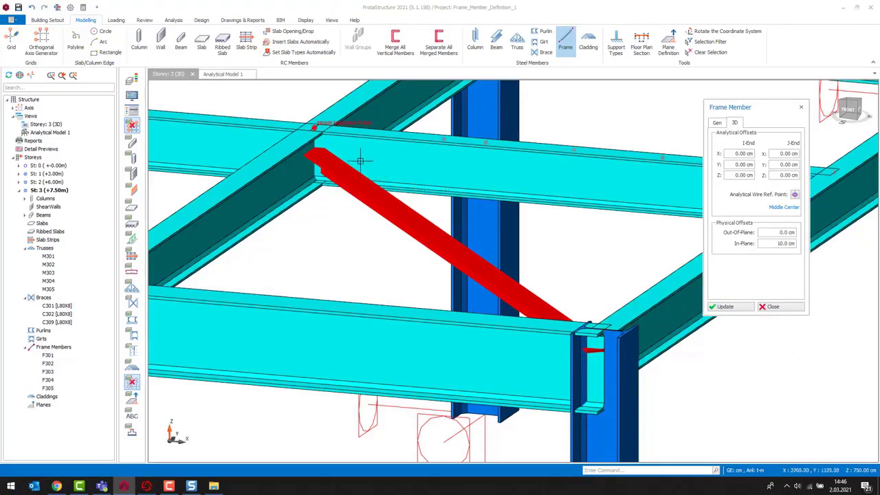
pyautogui.scroll(-2, 371, 244)
pyautogui.moveTo(346, 257); pyautogui.dragTo(385, 252, button='middle')
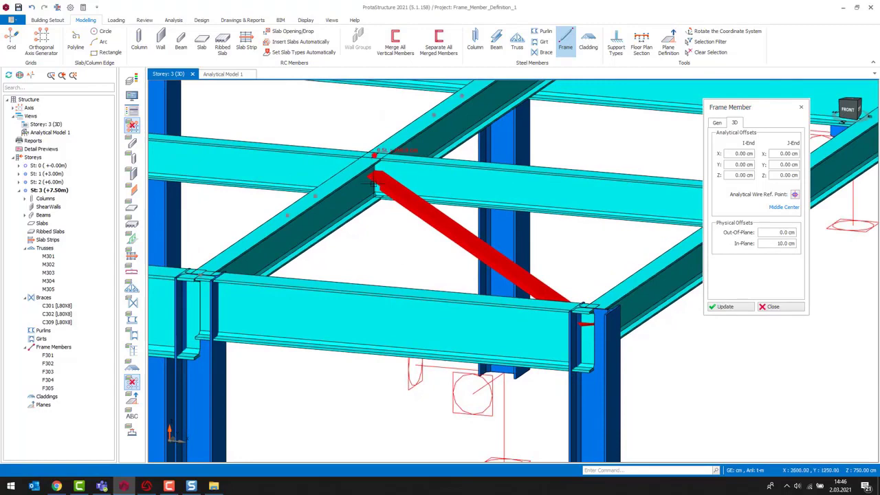
pyautogui.click(727, 307)
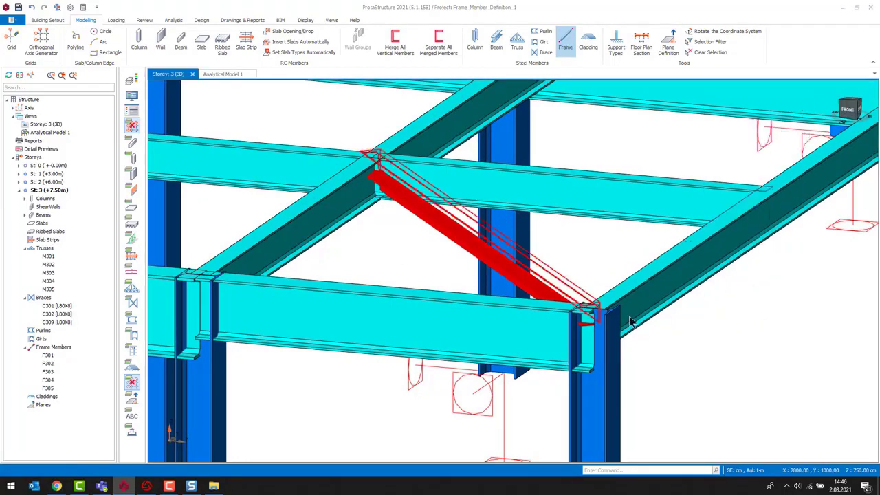
# - Draw three more frame members from the central beam intersection to points on the surrounding floor beams
pyautogui.click(449, 231)
pyautogui.scroll(-5, 449, 255)
pyautogui.moveTo(450, 255); pyautogui.dragTo(460, 389, button='middle')
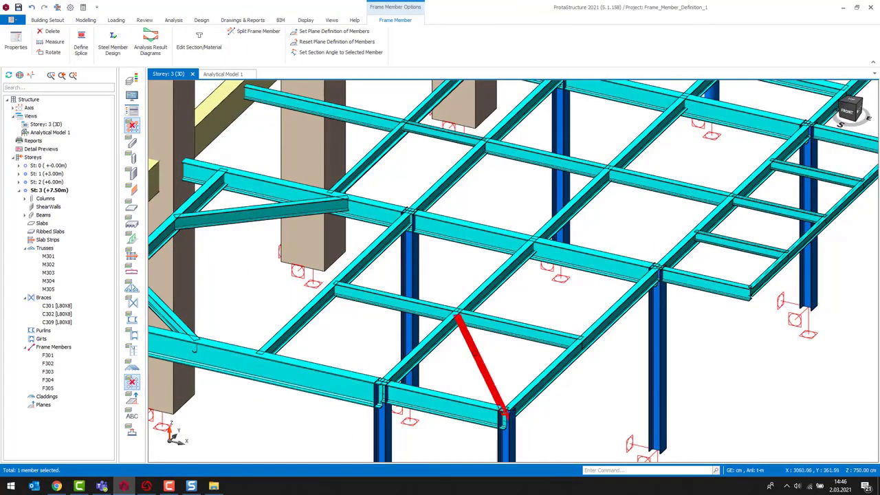
pyautogui.click(613, 410)
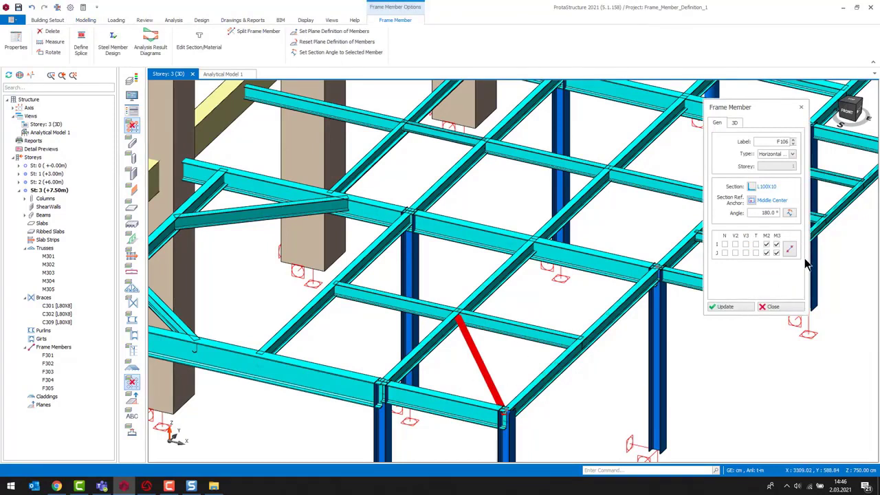
pyautogui.click(256, 362)
pyautogui.click(458, 313)
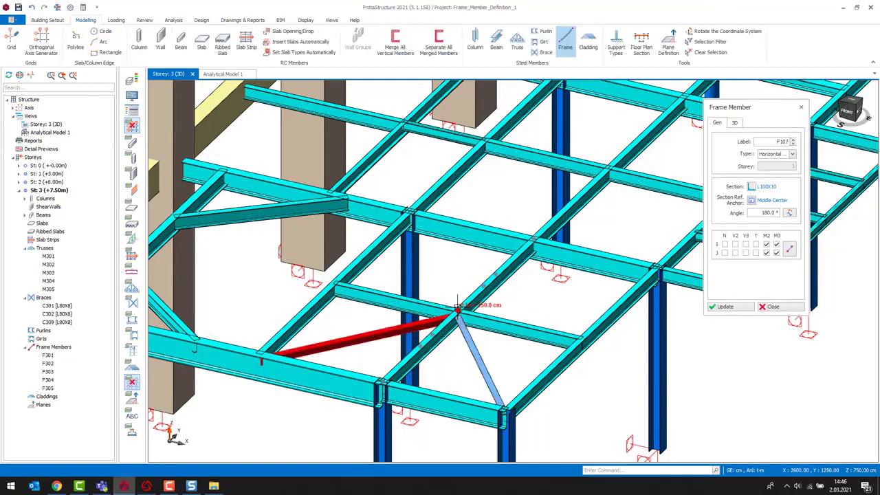
pyautogui.click(410, 215)
pyautogui.click(463, 312)
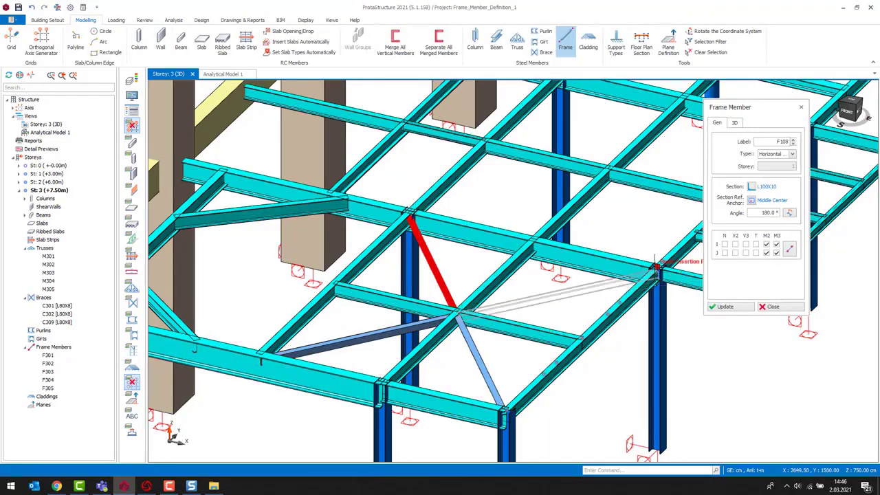
pyautogui.click(660, 261)
pyautogui.moveTo(618, 364); pyautogui.dragTo(616, 341, button='middle')
pyautogui.press('Escape')
pyautogui.press('Escape')
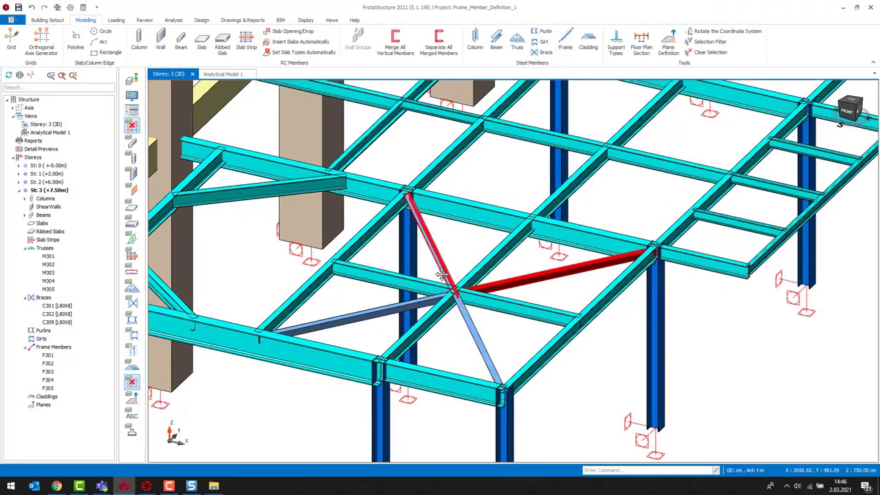
# - Select the diagonal member running to the upper beam intersection and inspect its ends up close
pyautogui.moveTo(440, 255); pyautogui.dragTo(436, 238, button='middle')
pyautogui.scroll(3, 436, 238)
pyautogui.click(436, 238)
pyautogui.keyDown('shift'); pyautogui.moveTo(584, 292); pyautogui.dragTo(527, 280, button='middle'); pyautogui.keyUp('shift')
pyautogui.scroll(3, 406, 199)
pyautogui.scroll(-2, 493, 298)
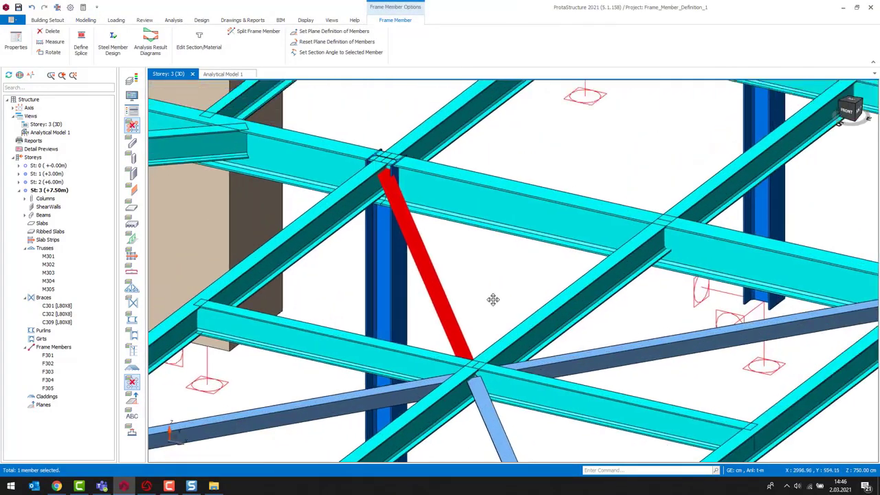
pyautogui.scroll(3, 506, 263)
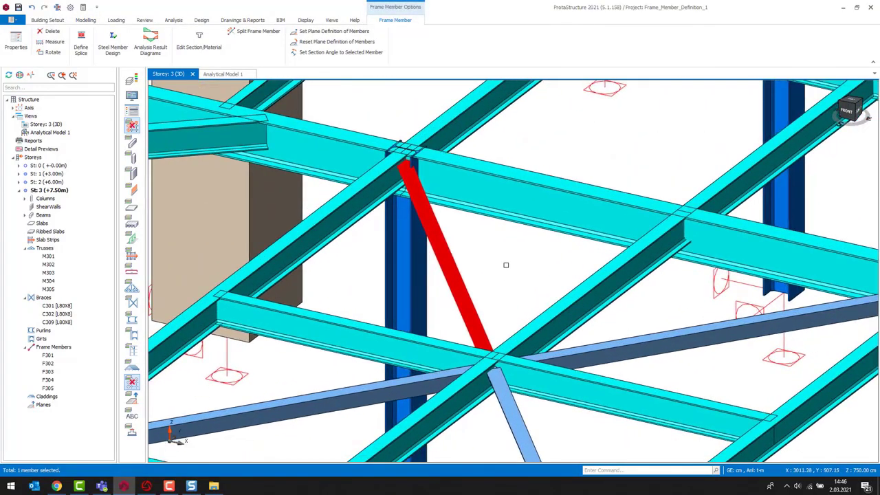
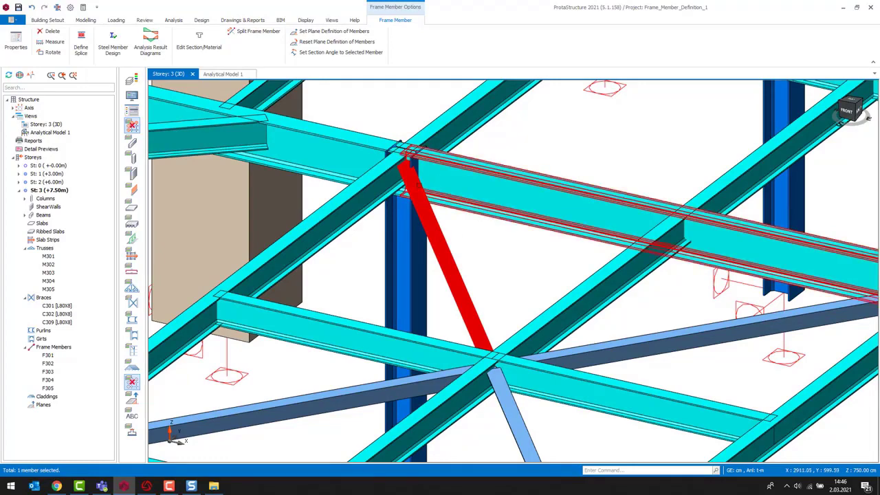
# - Set the brace's out-of-plane physical offset to 10 cm, apply the update and close the frame member dialog
pyautogui.moveTo(476, 268)
pyautogui.mouseDown(button='middle')
pyautogui.moveTo(498, 278)
pyautogui.moveTo(499, 255)
pyautogui.moveTo(517, 252)
pyautogui.moveTo(510, 254)
pyautogui.mouseUp(button='middle')
pyautogui.press('Escape')
pyautogui.doubleClick(461, 257)
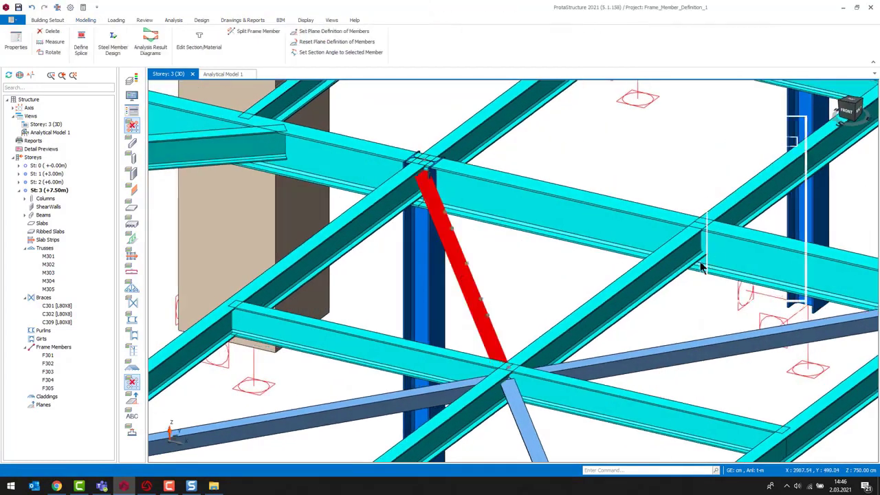
pyautogui.click(734, 122)
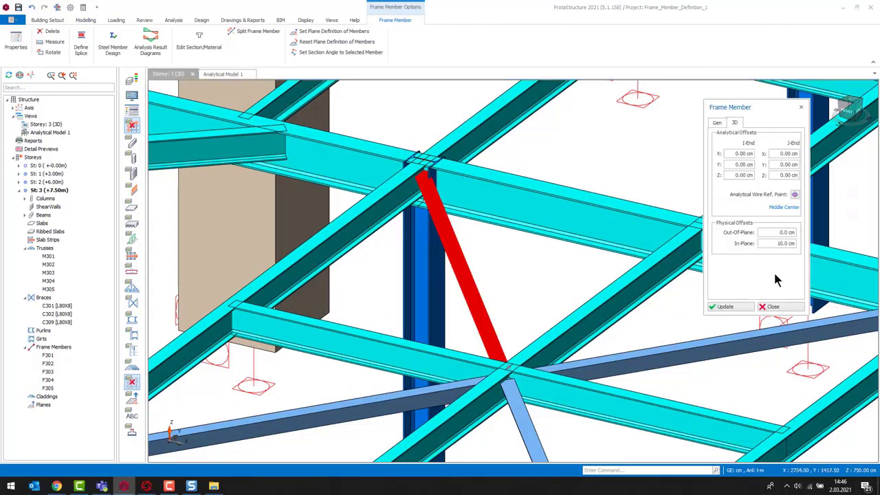
pyautogui.write('0')
pyautogui.click(732, 307)
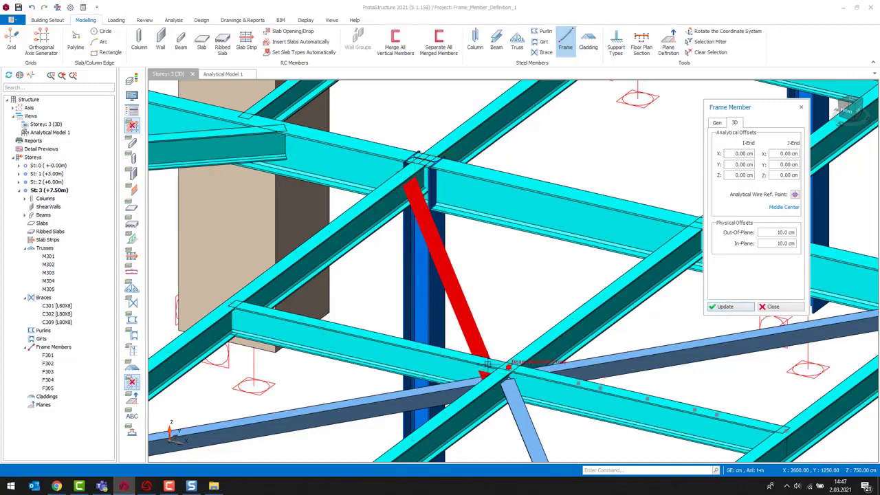
pyautogui.moveTo(542, 325); pyautogui.dragTo(460, 296, button='middle')
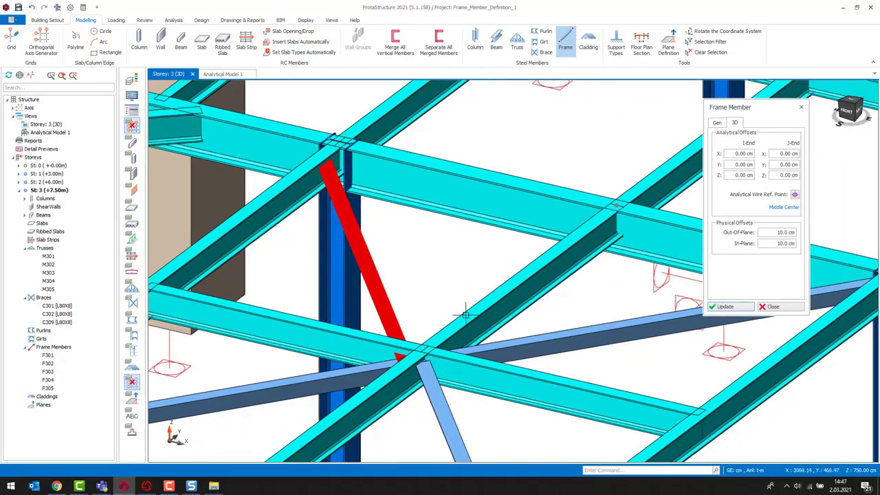
pyautogui.scroll(-2, 563, 340)
pyautogui.moveTo(562, 340); pyautogui.dragTo(493, 320, button='middle')
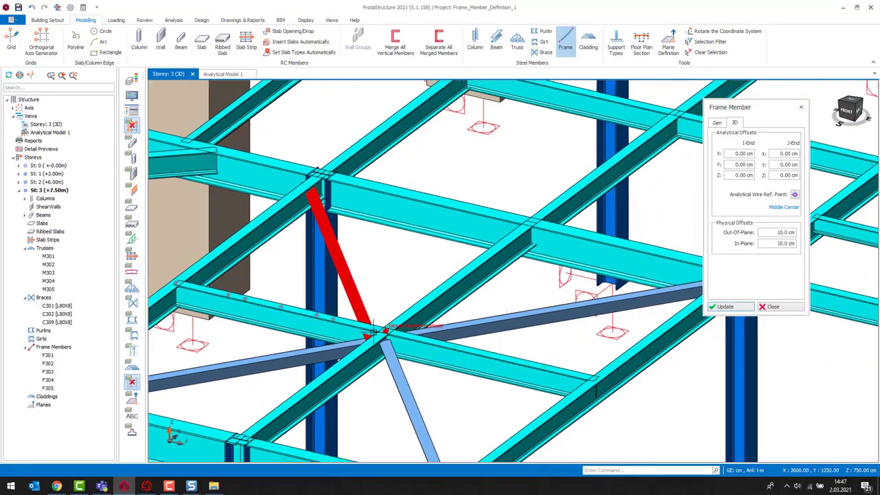
pyautogui.click(788, 308)
# - Select the frame member running from the central intersection to the column top and inspect its properties
pyautogui.scroll(-3, 632, 316)
pyautogui.scroll(3, 634, 326)
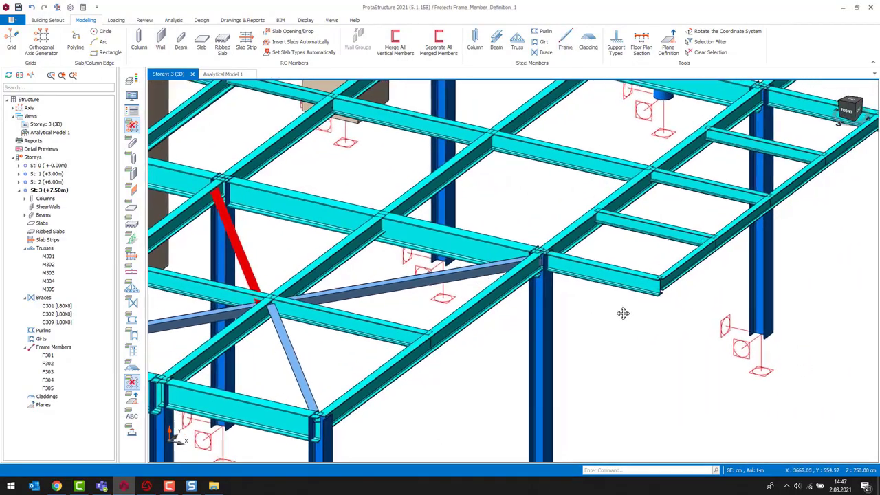
pyautogui.moveTo(539, 332); pyautogui.dragTo(626, 333, button='middle')
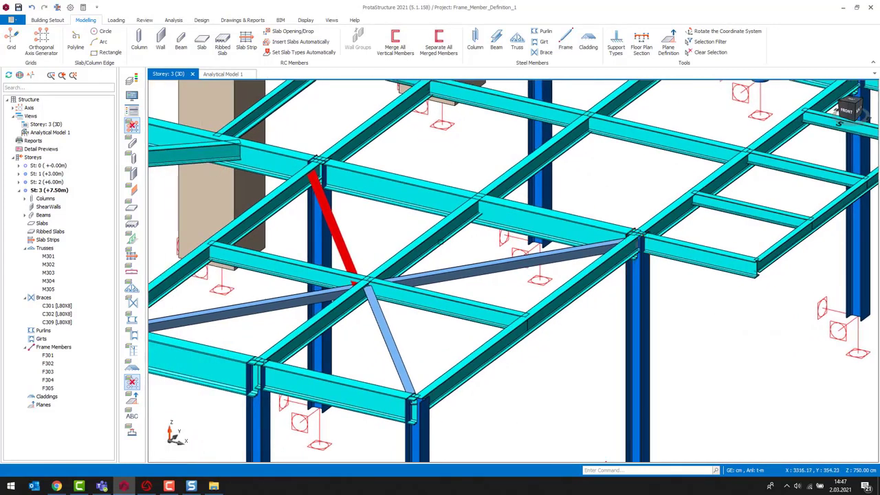
pyautogui.click(435, 276)
pyautogui.moveTo(438, 277)
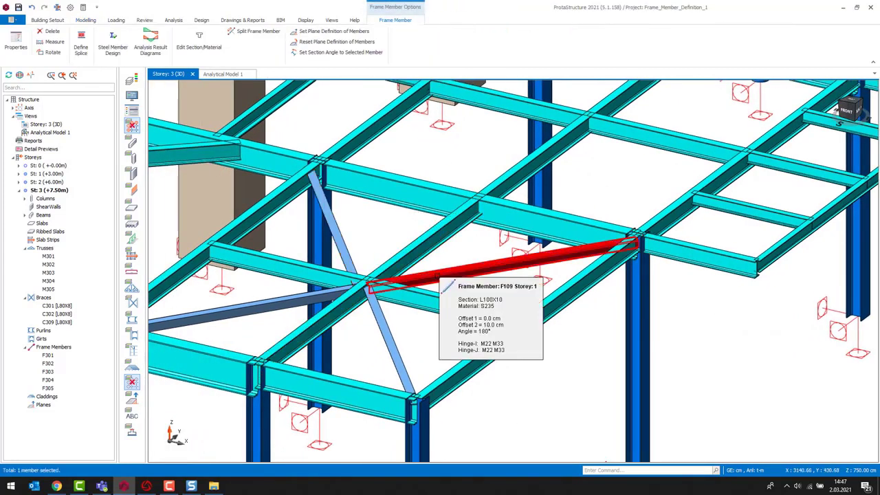
pyautogui.press('Escape')
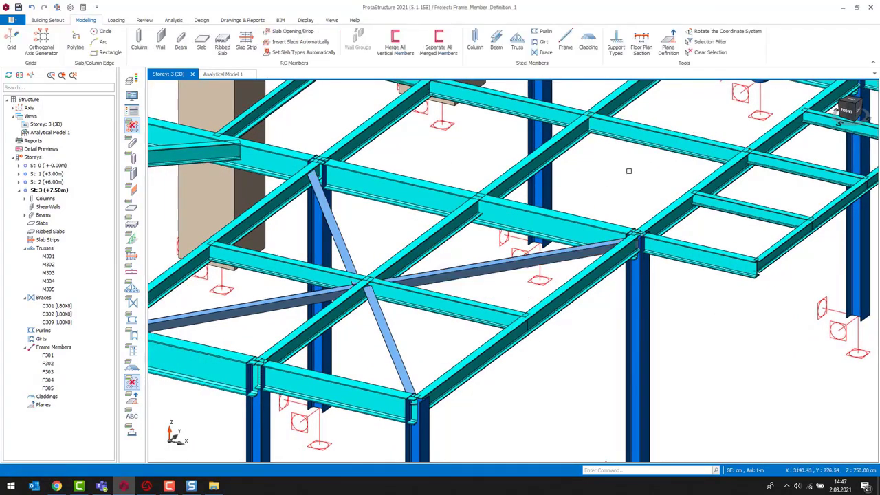
# - Draw a vertical brace frame member from the column to the beam's 0.75L point, setting its angle to 0°
pyautogui.moveTo(655, 350); pyautogui.dragTo(568, 333, button='middle')
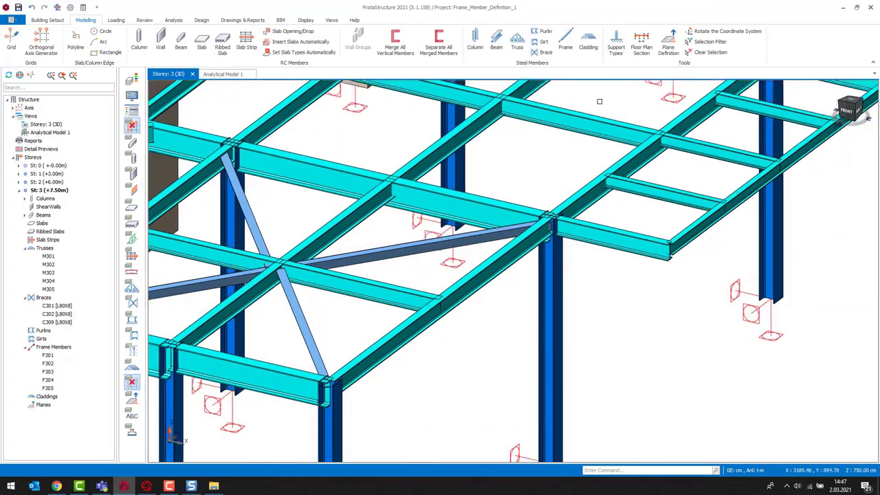
pyautogui.click(565, 41)
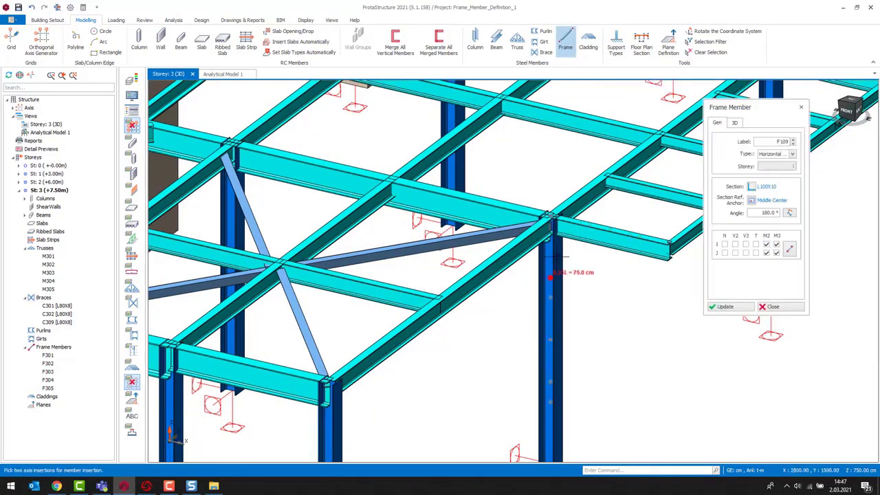
pyautogui.click(554, 345)
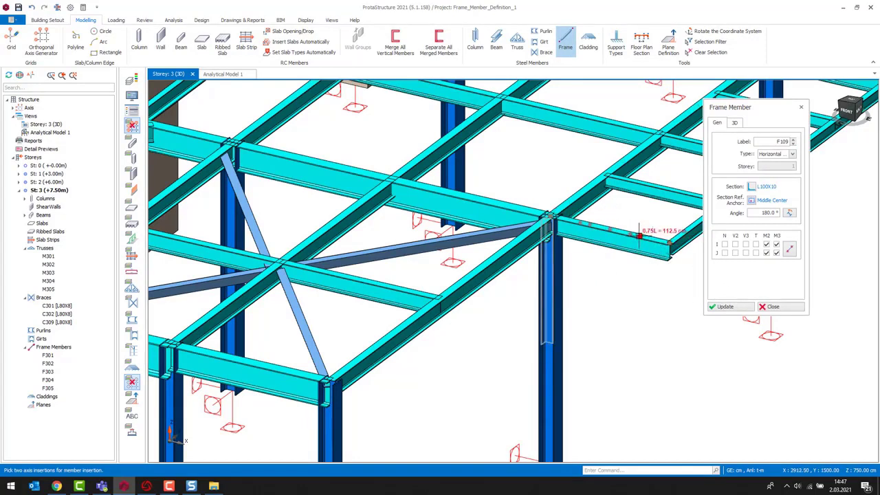
pyautogui.click(639, 235)
pyautogui.click(791, 154)
pyautogui.click(776, 172)
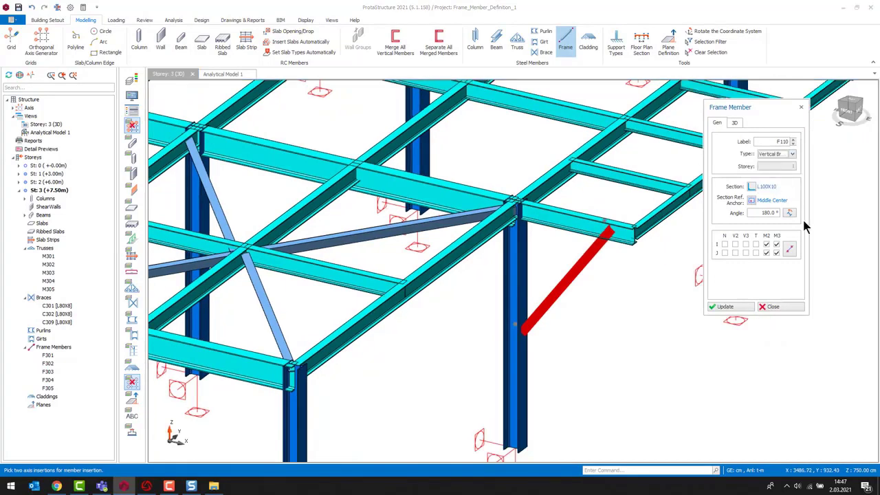
pyautogui.click(800, 213)
pyautogui.click(734, 123)
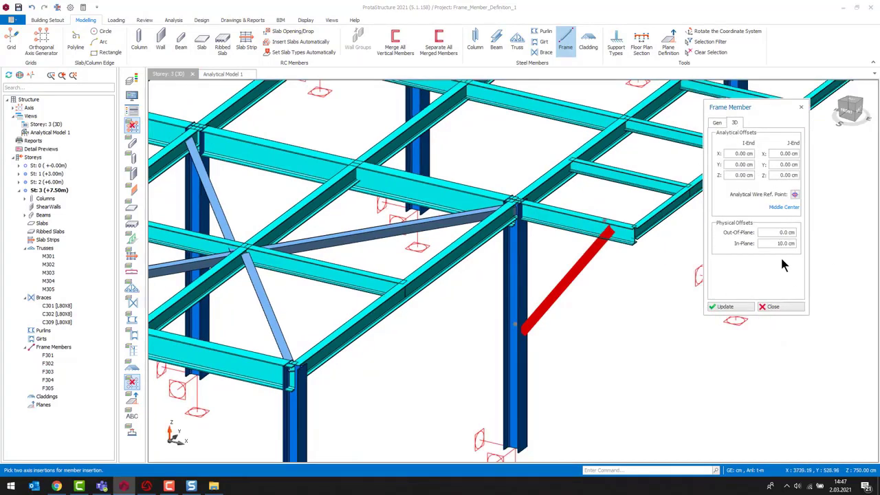
pyautogui.click(777, 307)
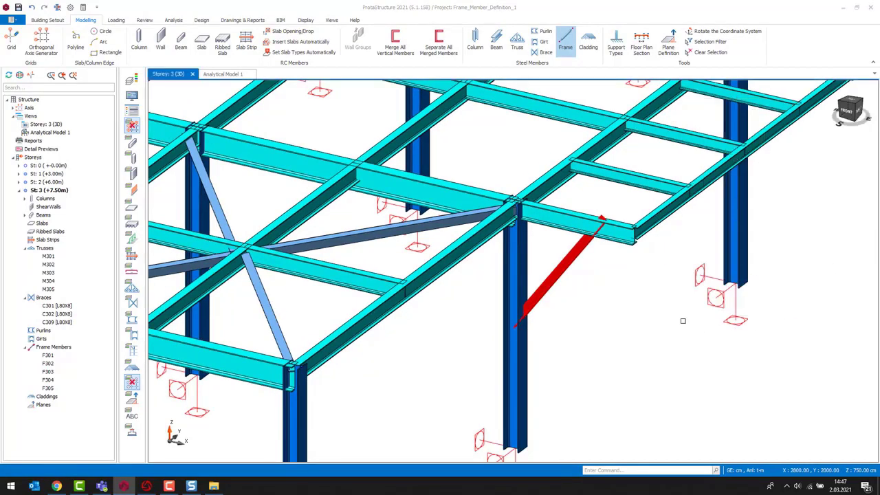
# - Draw another vertical brace frame member from the neighbouring column to the beam above, then close the dialog
pyautogui.scroll(-2, 596, 331)
pyautogui.moveTo(659, 261); pyautogui.dragTo(616, 290, button='middle')
pyautogui.click(533, 313)
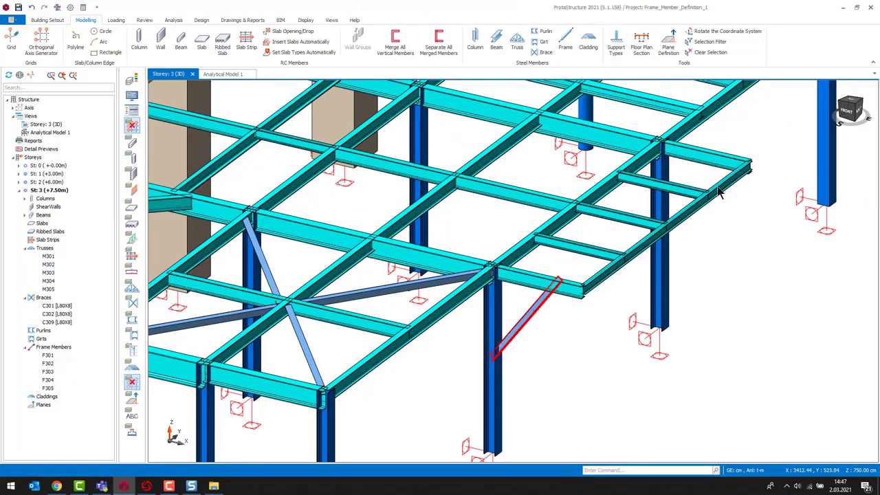
pyautogui.moveTo(661, 233); pyautogui.dragTo(592, 265, button='middle')
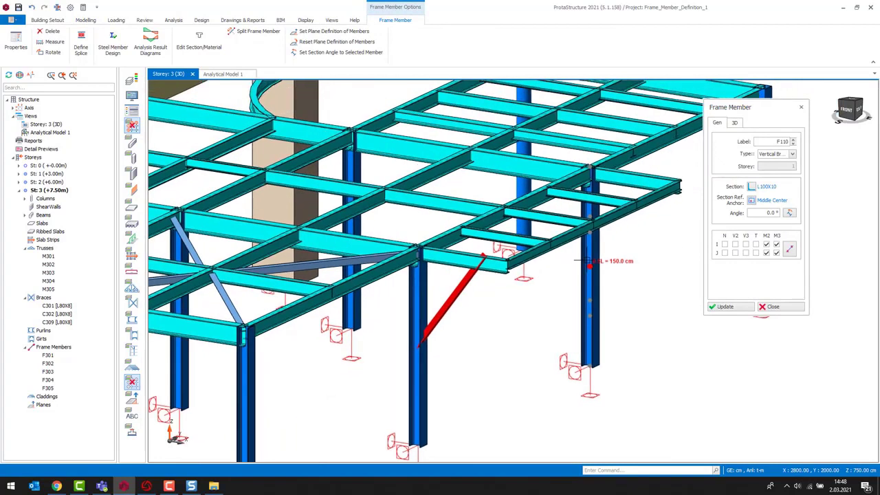
pyautogui.click(590, 266)
pyautogui.click(689, 172)
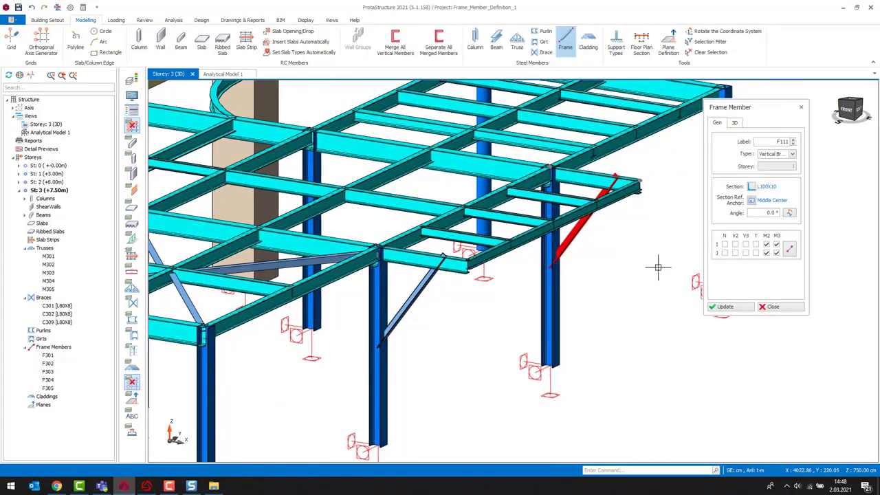
pyautogui.click(773, 306)
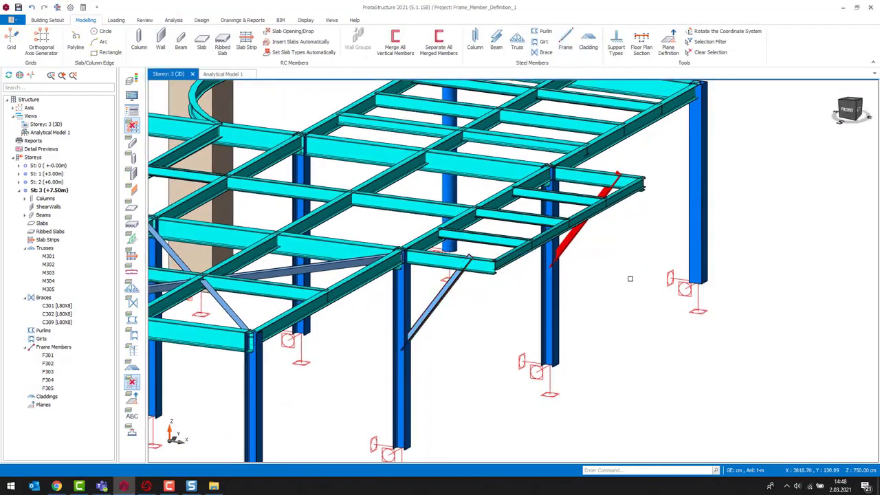
# - Run the building analysis without batch design options and close the analysis reports
pyautogui.moveTo(631, 278); pyautogui.dragTo(718, 256, button='middle')
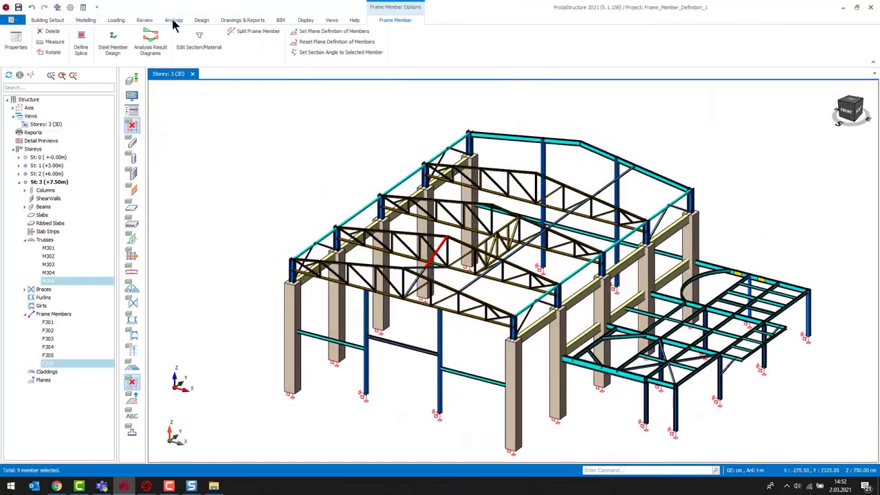
pyautogui.click(173, 20)
pyautogui.click(13, 44)
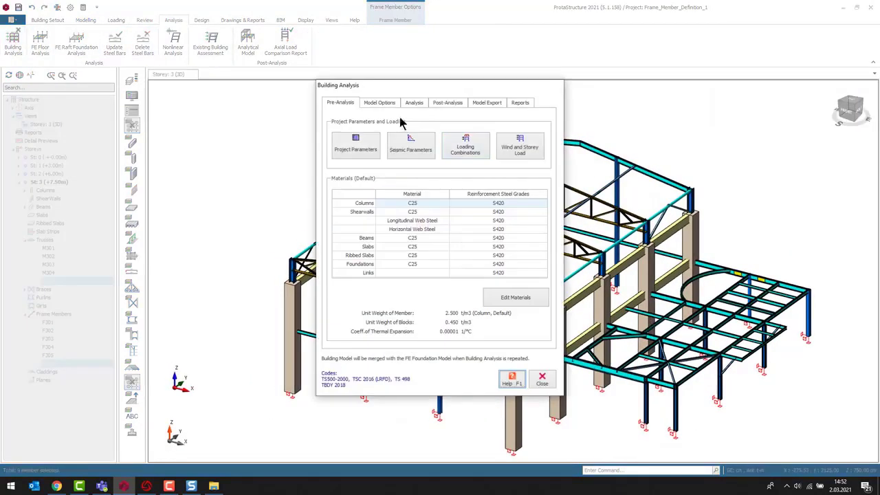
pyautogui.click(418, 103)
pyautogui.click(445, 165)
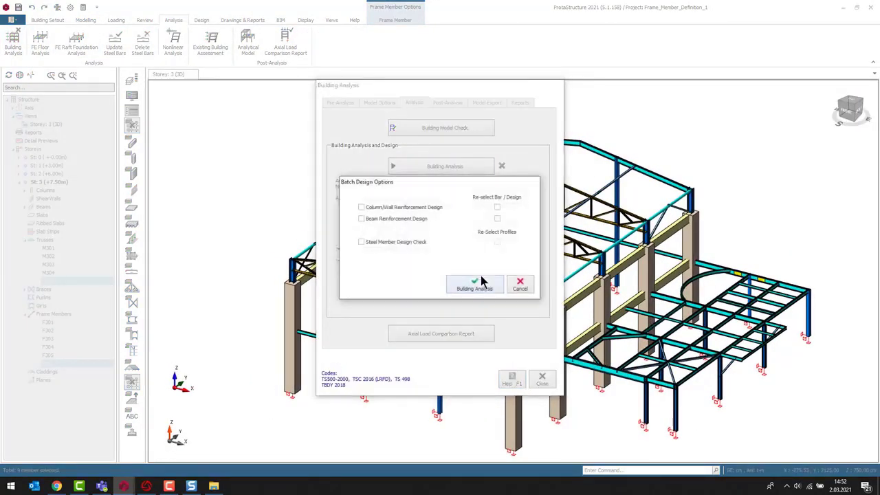
pyautogui.click(484, 286)
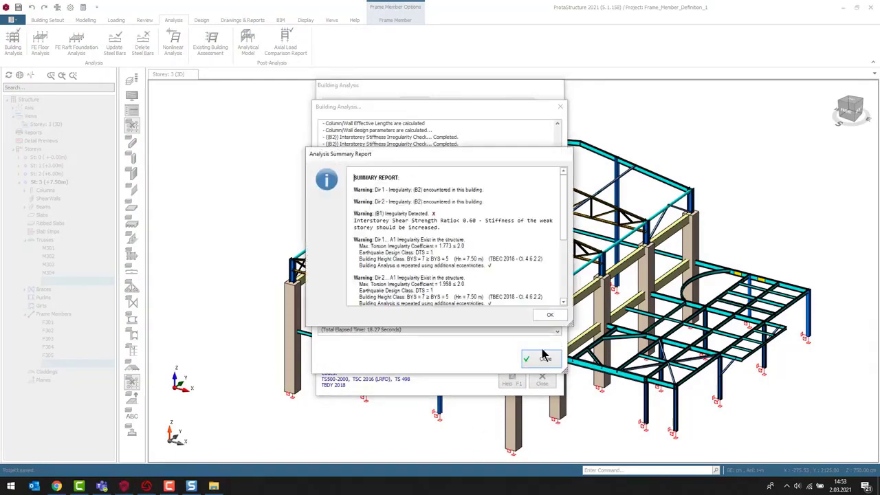
pyautogui.click(552, 316)
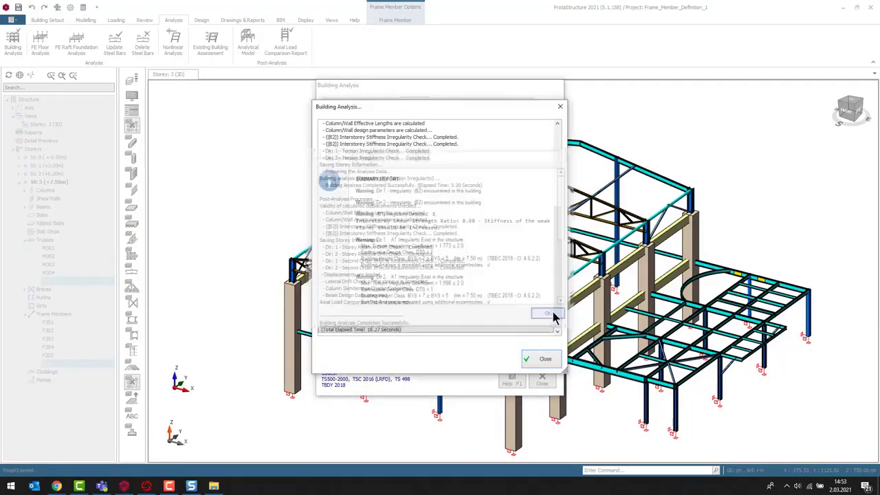
pyautogui.click(542, 360)
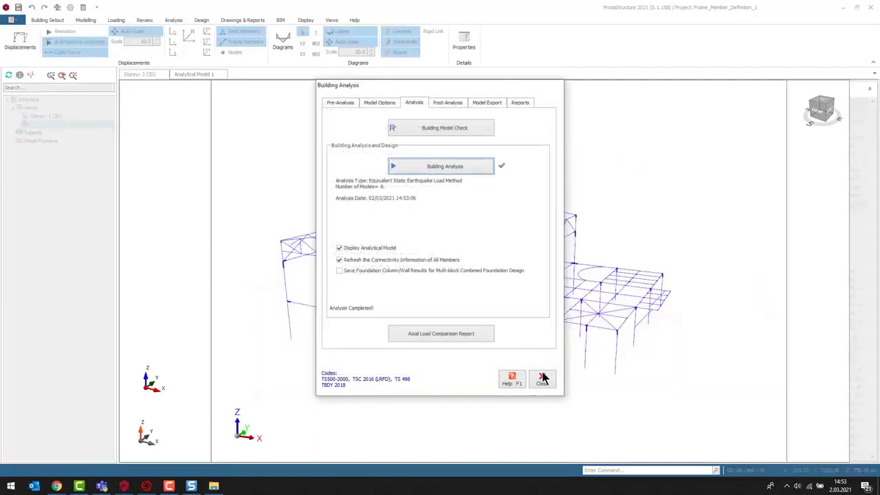
pyautogui.click(541, 380)
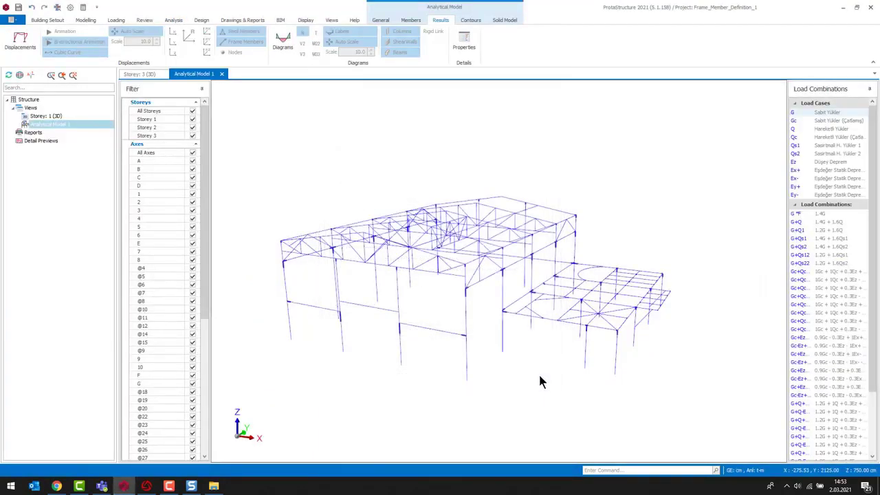
# - Examine the new frame members and their end connections in the analytical model
pyautogui.scroll(3, 603, 344)
pyautogui.scroll(5, 603, 345)
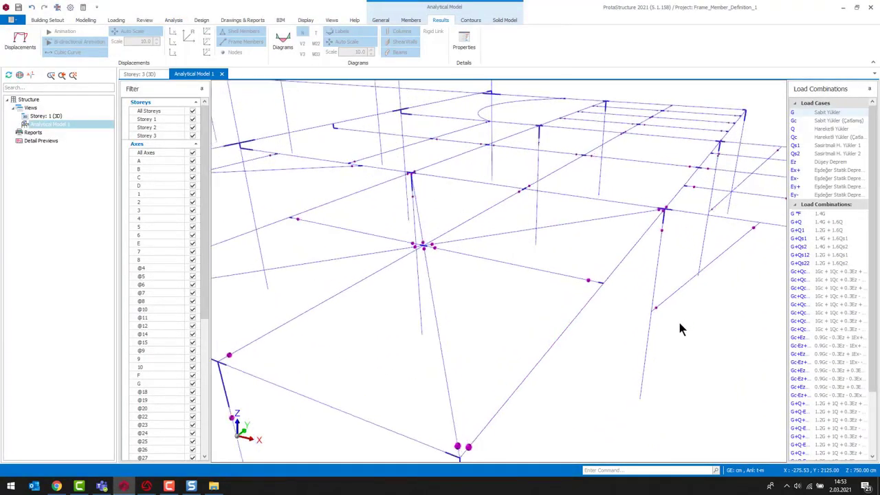
pyautogui.scroll(-5, 606, 319)
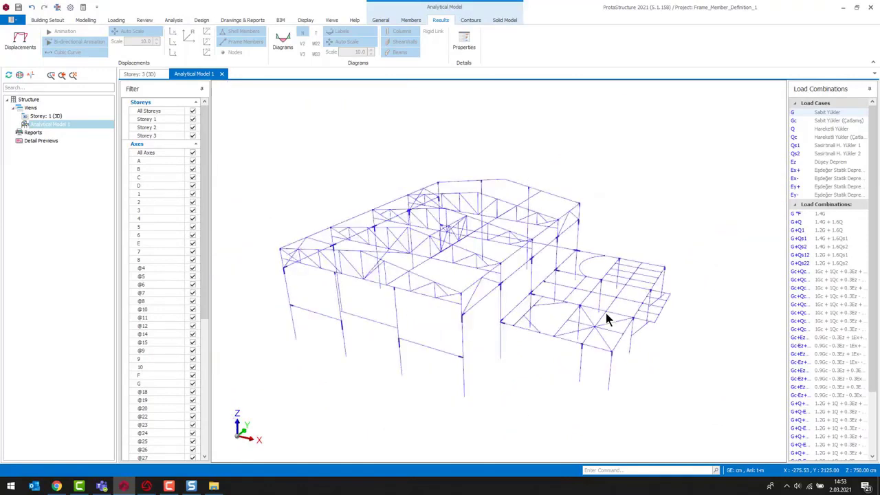
pyautogui.scroll(3, 592, 337)
pyautogui.scroll(2, 715, 354)
pyautogui.scroll(-4, 715, 354)
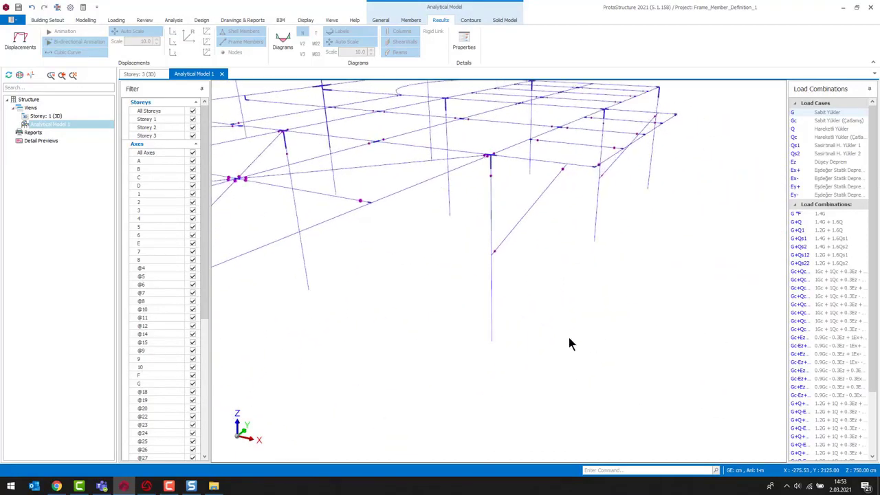
pyautogui.scroll(4, 618, 385)
pyautogui.scroll(-2, 564, 379)
pyautogui.scroll(2, 565, 379)
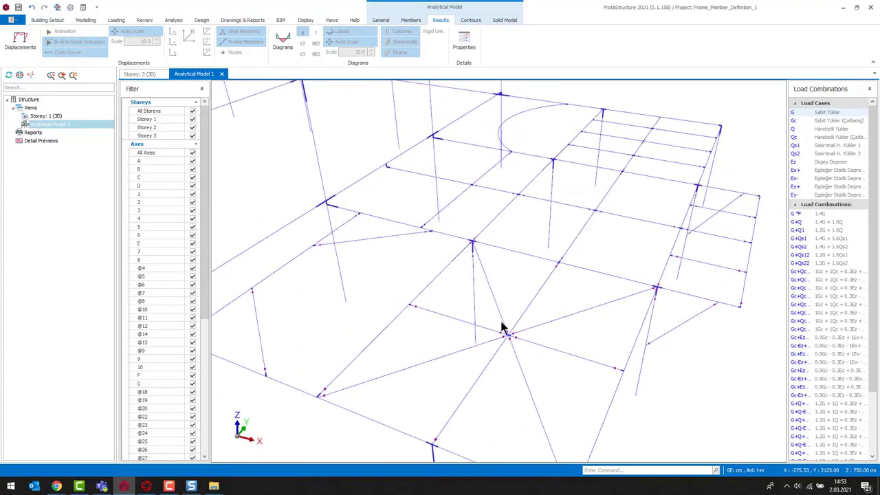
pyautogui.scroll(2, 513, 337)
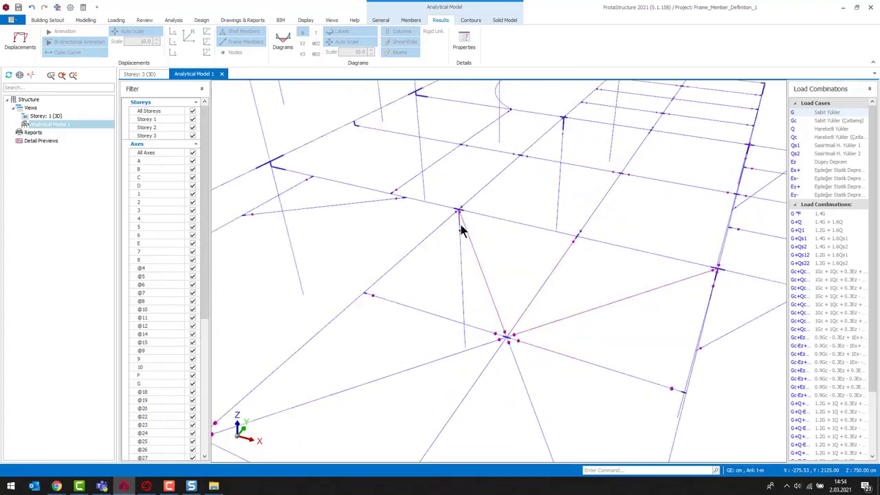
pyautogui.scroll(-3, 502, 330)
pyautogui.scroll(4, 509, 344)
pyautogui.scroll(-1, 502, 354)
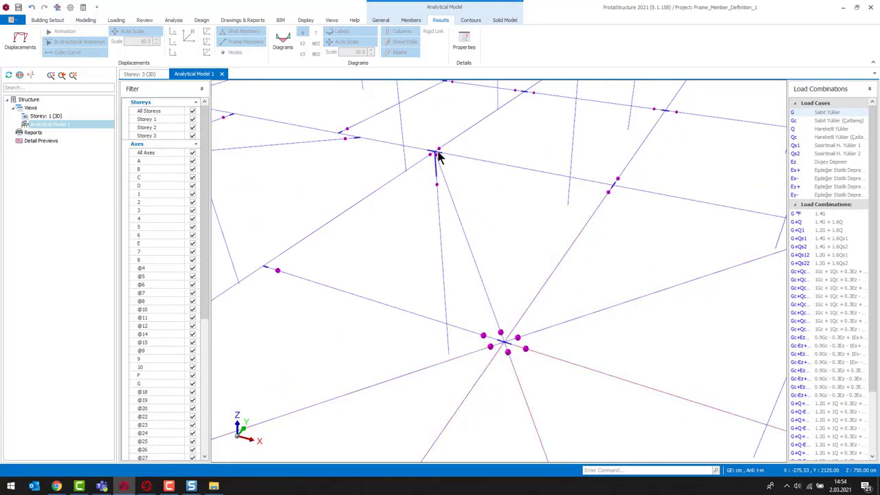
pyautogui.scroll(-2, 500, 315)
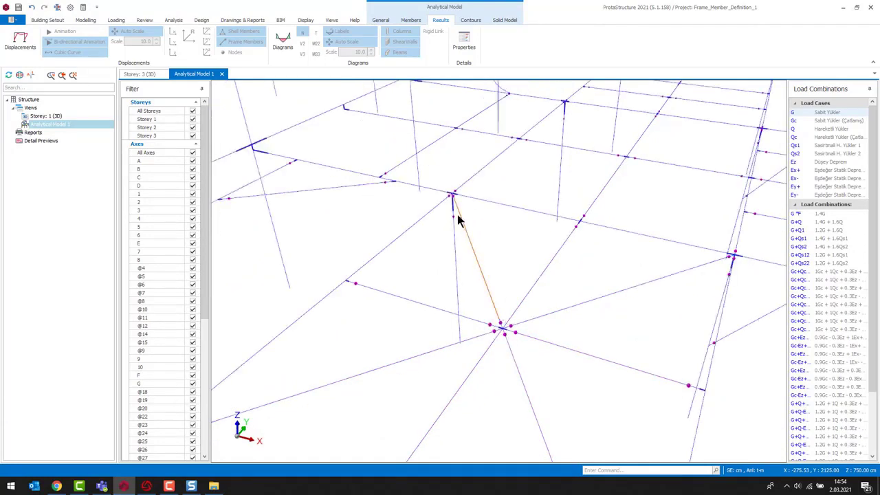
pyautogui.scroll(-6, 579, 304)
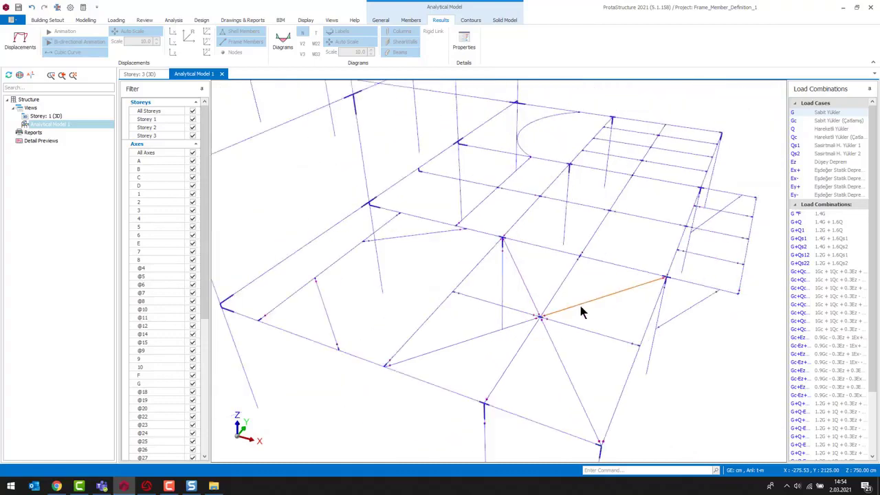
pyautogui.scroll(8, 589, 311)
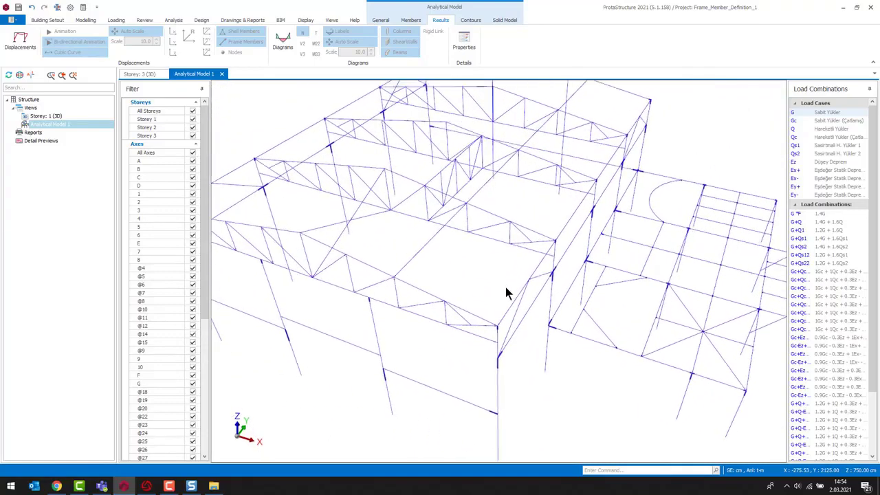
# - Inspect the new brace members and their nodes up close in the analytical model
pyautogui.scroll(5, 457, 233)
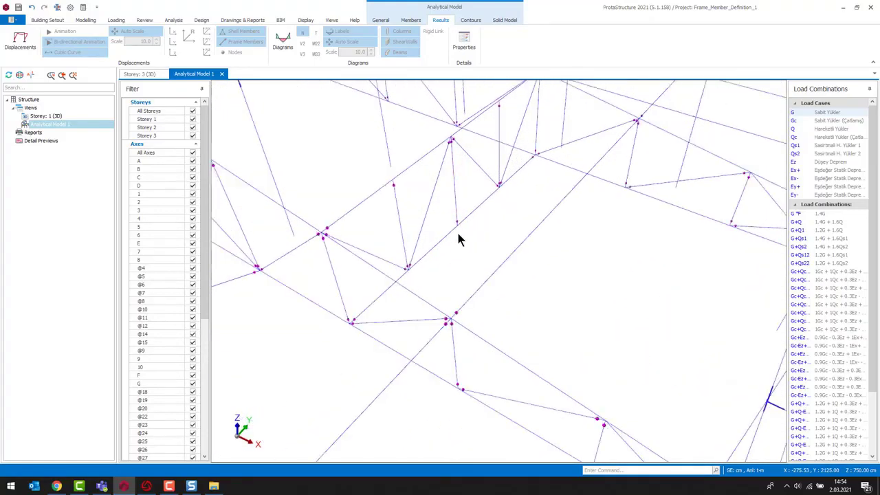
pyautogui.scroll(3, 485, 208)
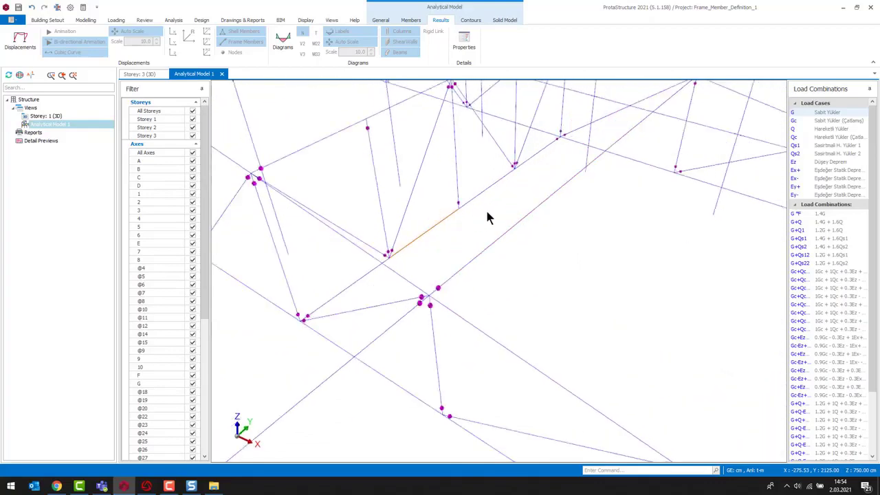
pyautogui.moveTo(485, 207); pyautogui.dragTo(486, 266, button='middle')
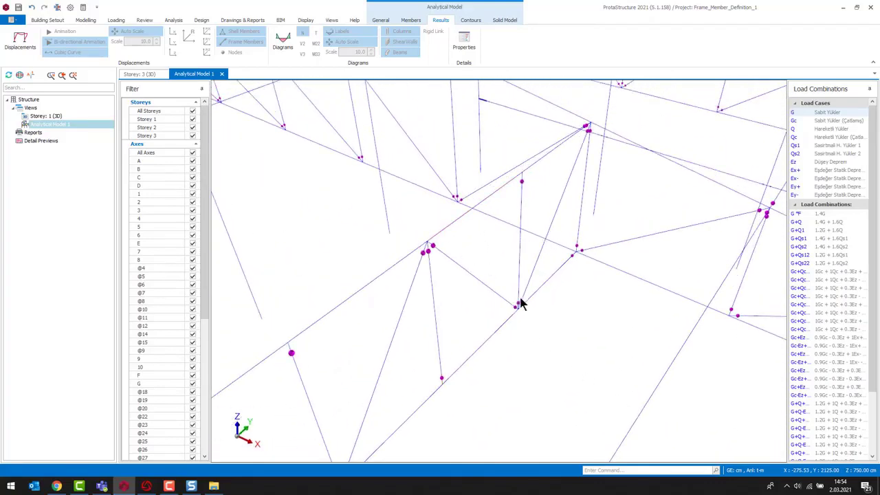
pyautogui.scroll(-2, 572, 254)
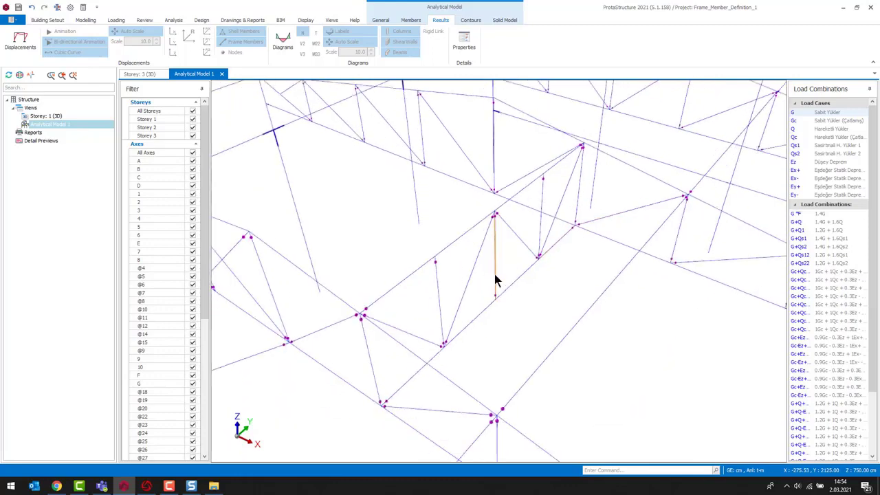
pyautogui.moveTo(485, 355); pyautogui.dragTo(497, 291, button='middle')
pyautogui.scroll(-1, 497, 290)
pyautogui.moveTo(677, 271); pyautogui.dragTo(532, 270, button='middle')
pyautogui.moveTo(483, 296); pyautogui.dragTo(517, 294, button='middle')
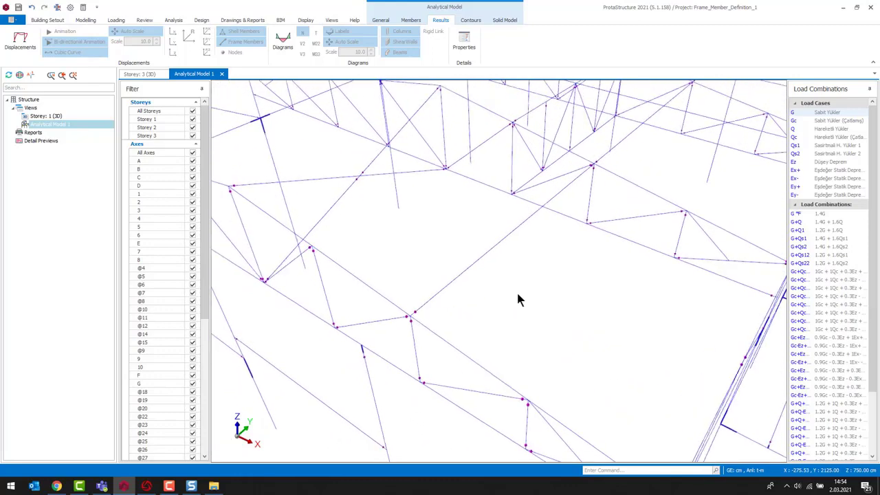
pyautogui.scroll(4, 471, 213)
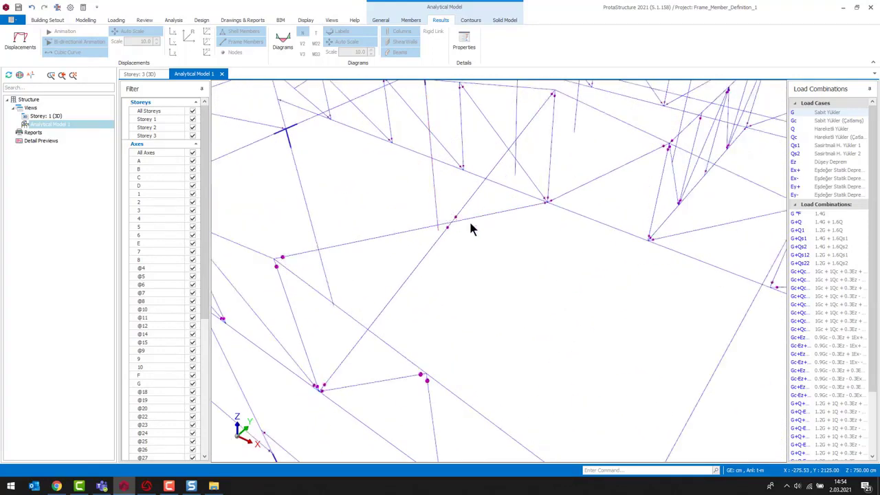
pyautogui.click(516, 162)
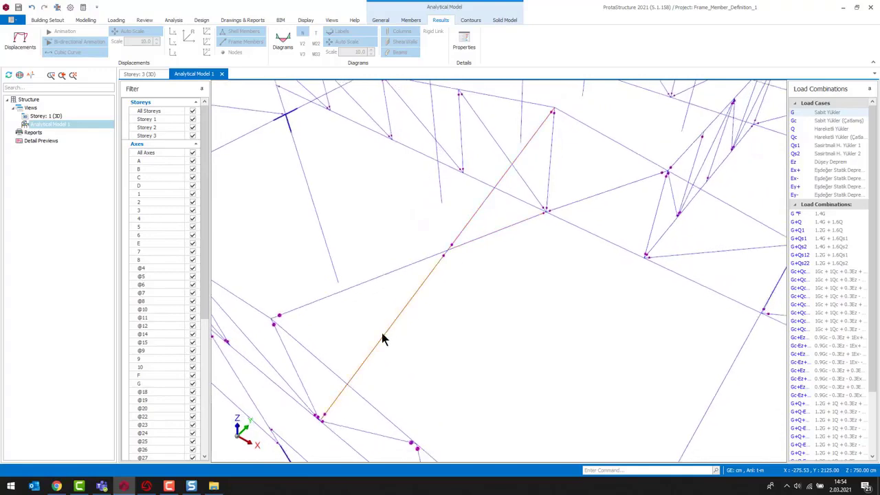
pyautogui.click(300, 311)
pyautogui.scroll(-6, 484, 337)
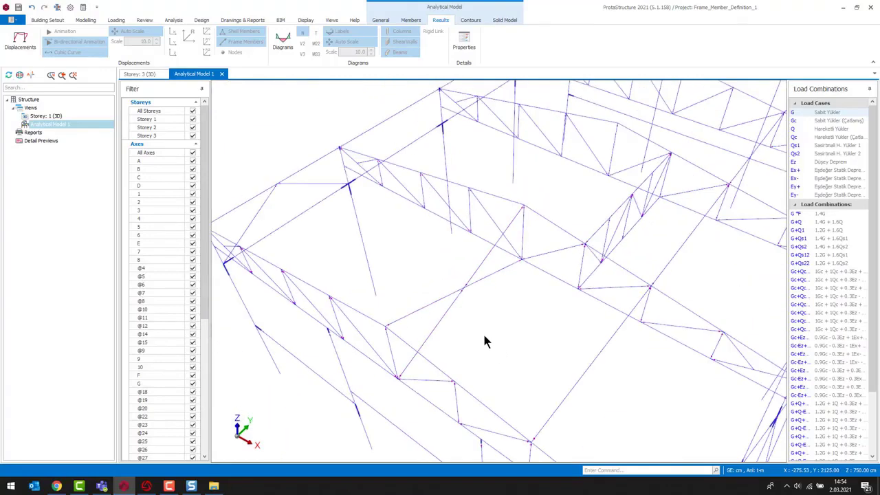
pyautogui.moveTo(487, 351); pyautogui.dragTo(483, 334, button='middle')
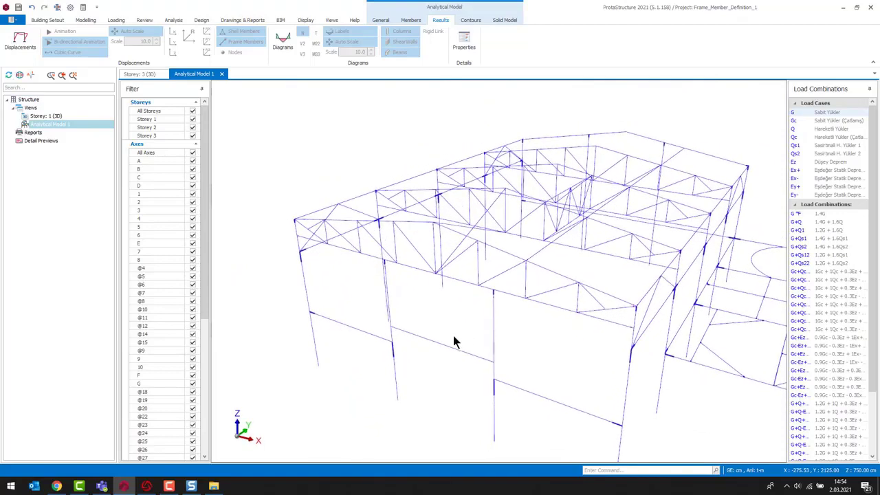
# - Return to the 3D storey view and run the steel frame member design check on all members
pyautogui.click(140, 74)
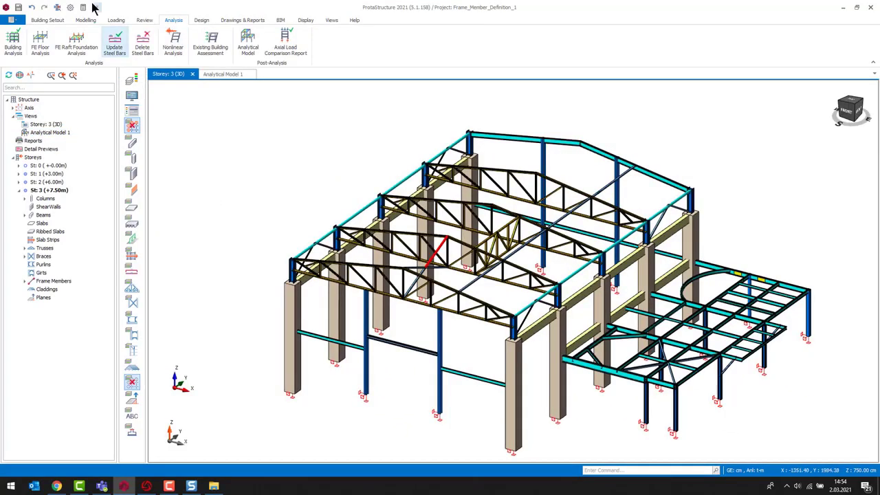
pyautogui.click(205, 21)
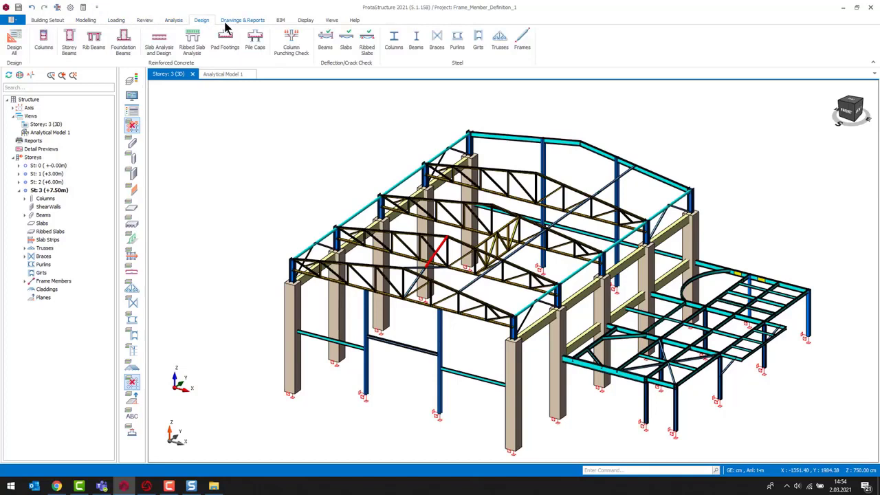
pyautogui.click(522, 42)
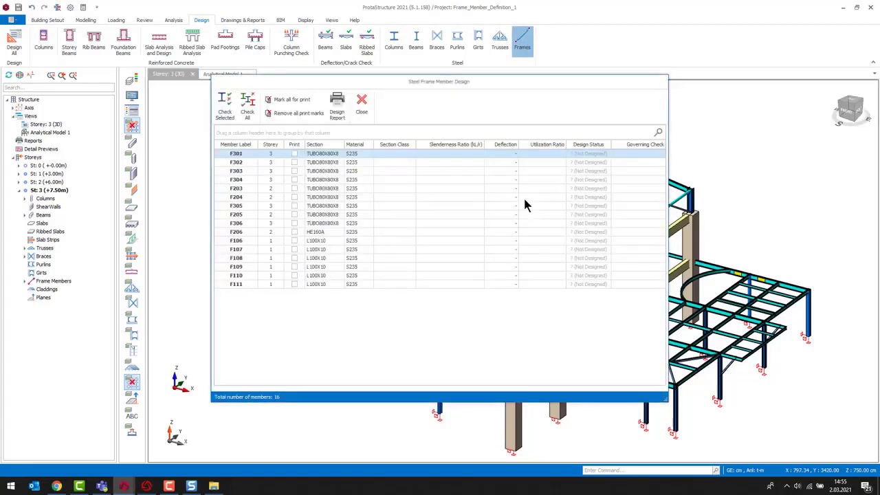
pyautogui.click(247, 106)
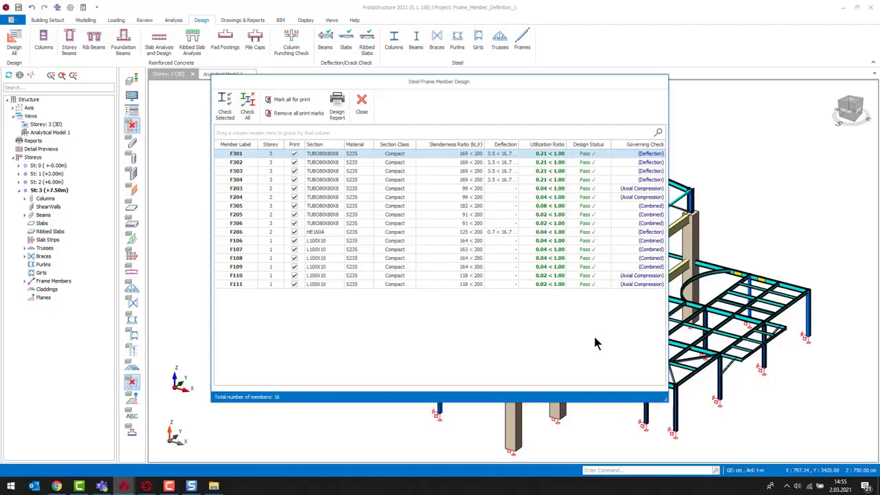
# - Open the detailed design summary of frame member F301, then close the design dialogs
pyautogui.doubleClick(330, 157)
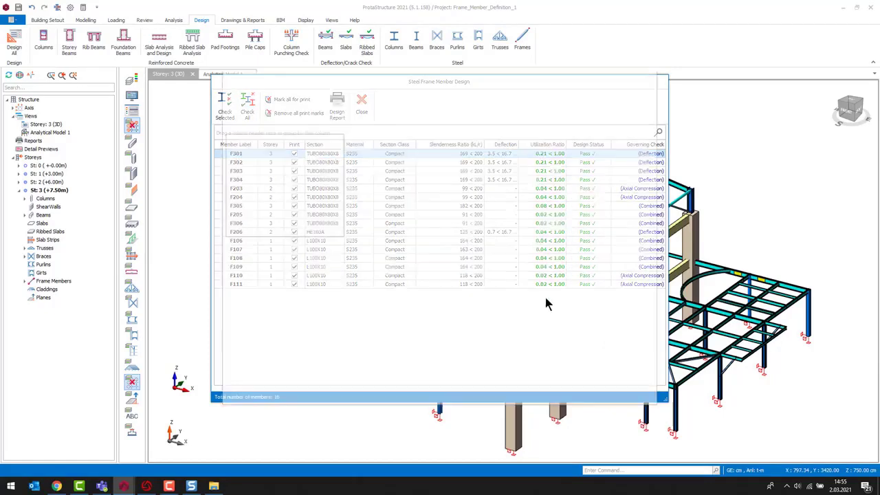
pyautogui.moveTo(657, 404); pyautogui.dragTo(713, 431)
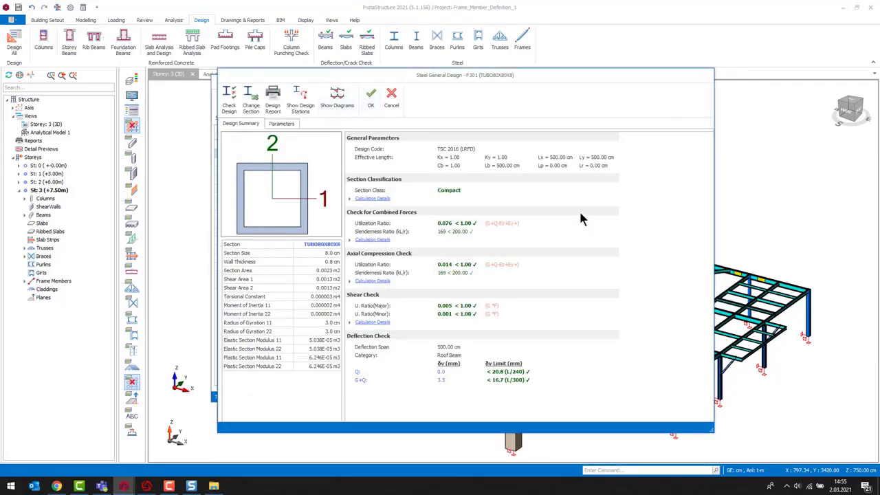
pyautogui.click(371, 98)
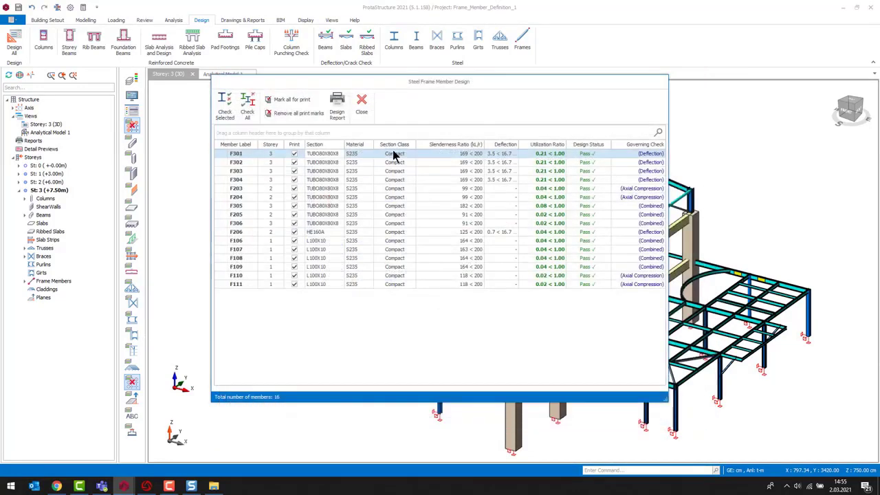
pyautogui.click(363, 100)
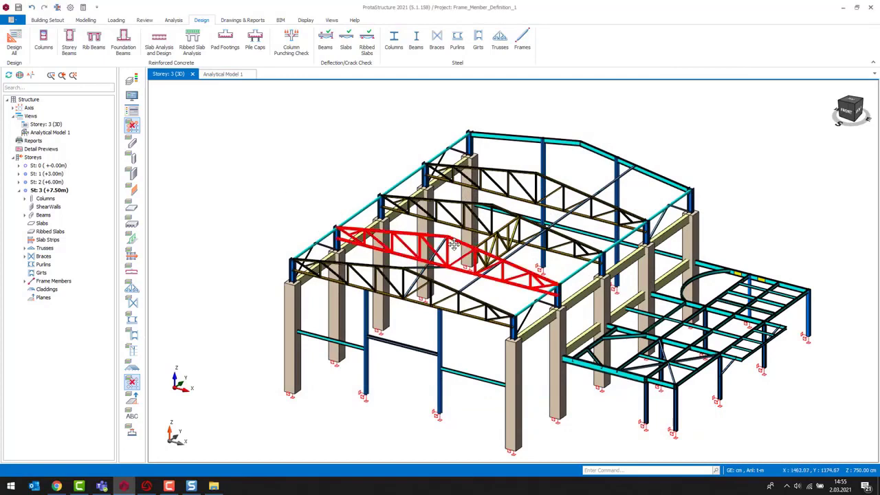
# - Open the model in ProtaSteel for steel detailing
pyautogui.moveTo(456, 248); pyautogui.dragTo(430, 243, button='middle')
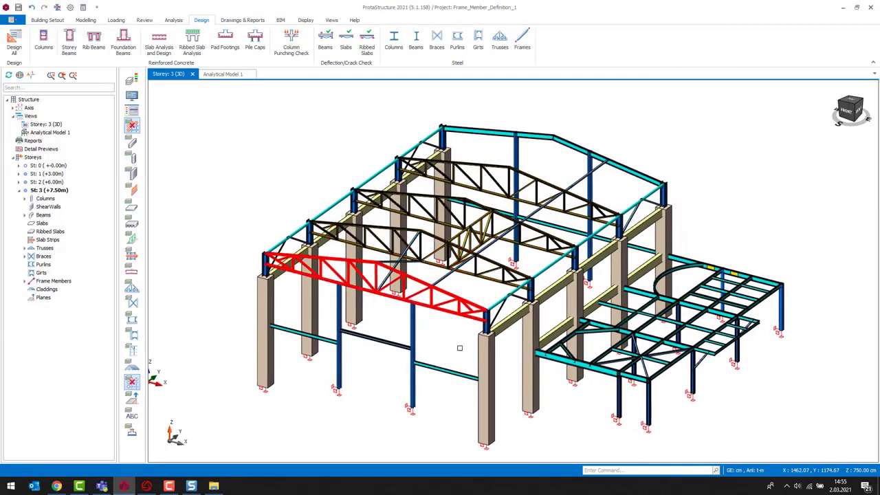
pyautogui.click(244, 21)
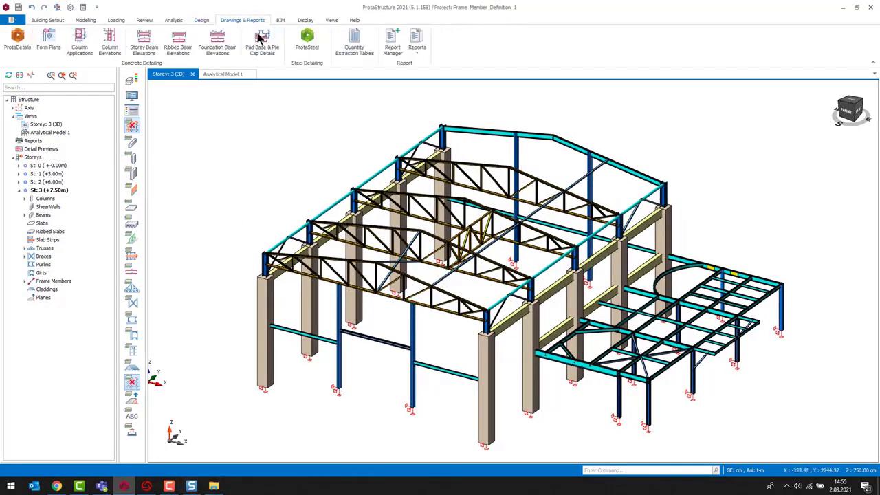
pyautogui.click(307, 39)
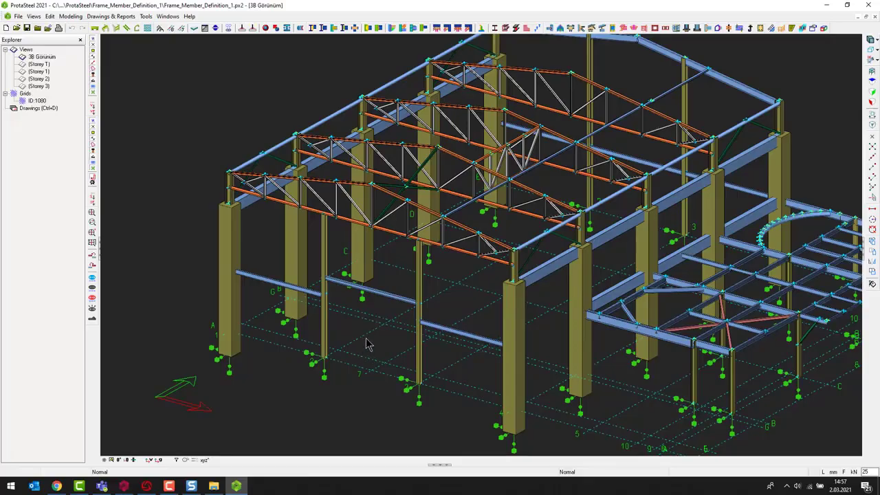
# - Inspect the general definitions of the floor beam frame member F206 in ProtaSteel, then close its properties
pyautogui.scroll(5, 369, 341)
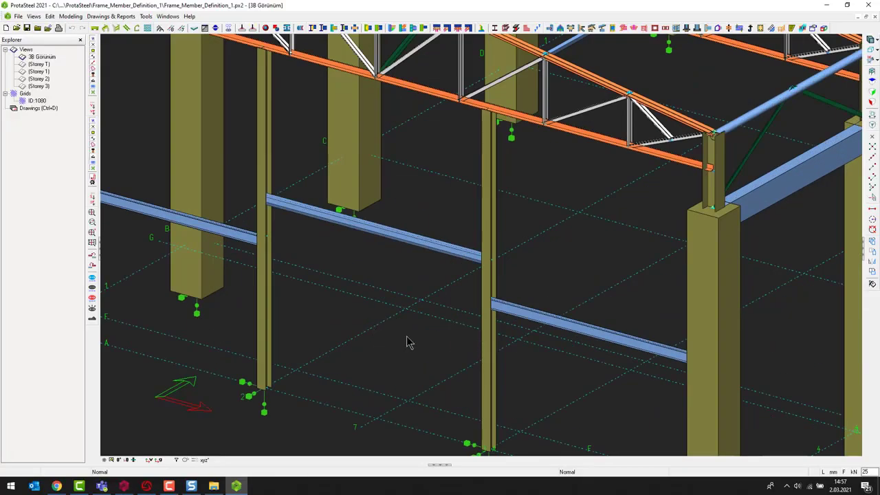
pyautogui.scroll(-3, 396, 277)
pyautogui.scroll(2, 411, 272)
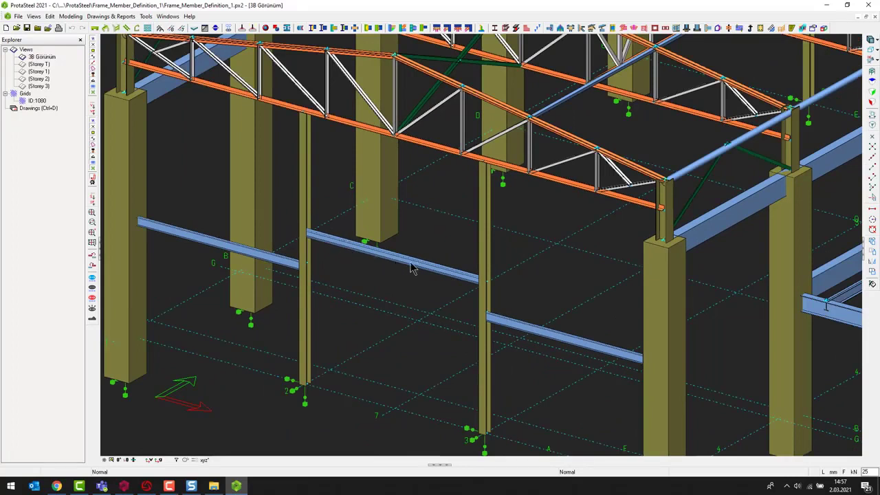
pyautogui.click(443, 274)
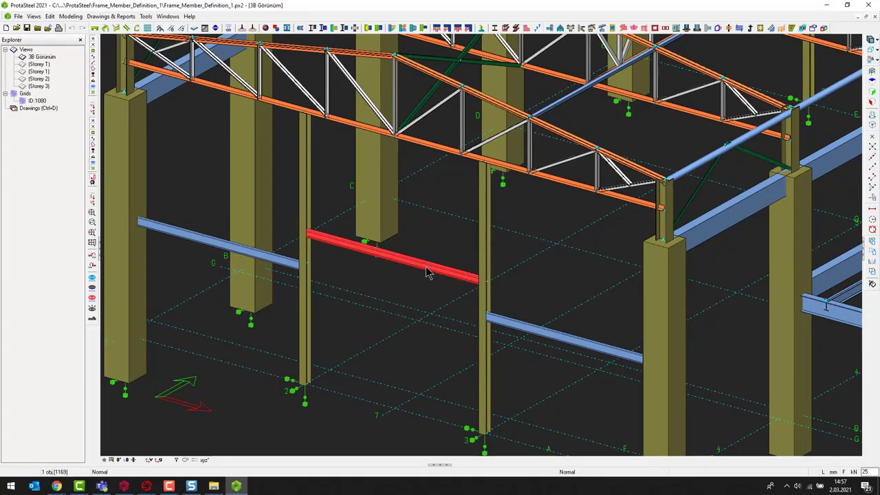
pyautogui.doubleClick(426, 271)
pyautogui.click(389, 131)
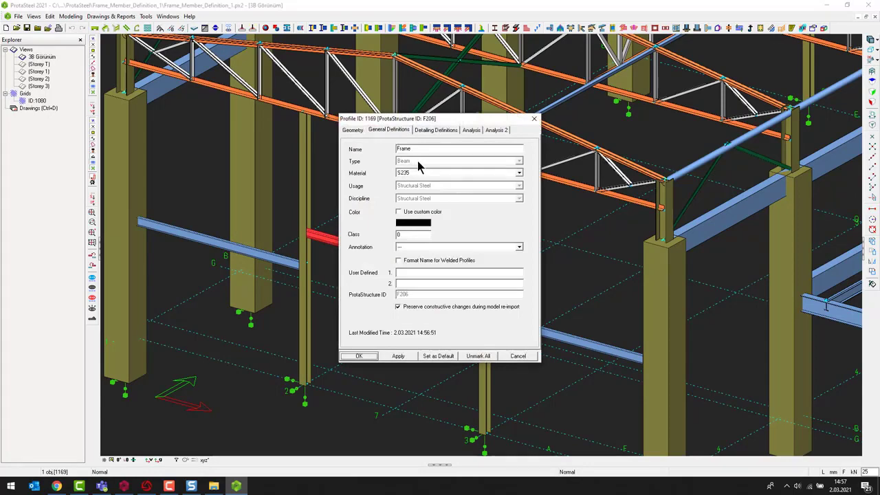
pyautogui.click(535, 120)
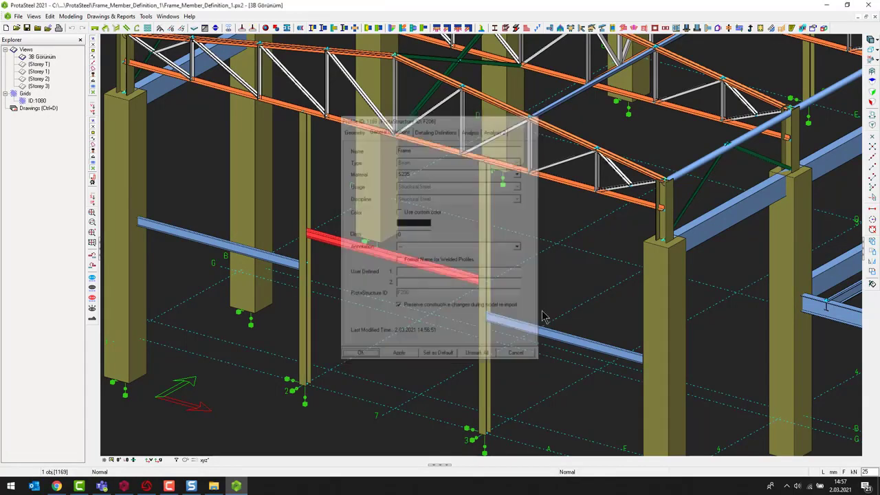
# - Examine the truss-area frame members and brace connections in the ProtaSteel 3D model
pyautogui.click(554, 209)
pyautogui.moveTo(558, 214); pyautogui.dragTo(466, 365, button='middle')
pyautogui.scroll(1, 466, 365)
pyautogui.scroll(-1, 469, 345)
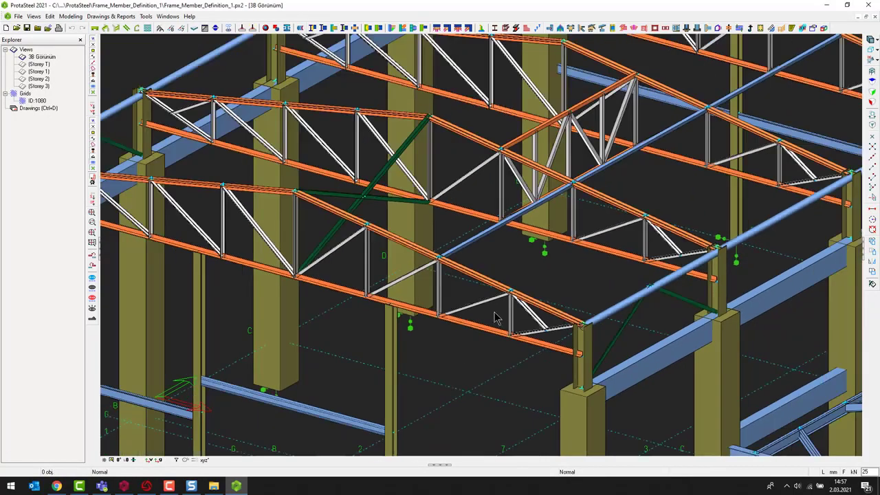
pyautogui.keyDown('shift'); pyautogui.moveTo(493, 312); pyautogui.dragTo(537, 367, button='middle'); pyautogui.keyUp('shift')
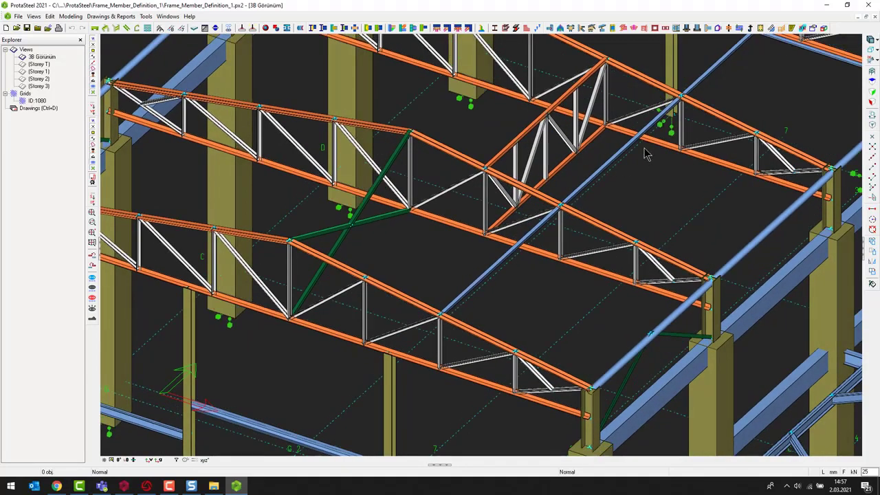
pyautogui.keyDown('shift'); pyautogui.moveTo(648, 151); pyautogui.dragTo(536, 284, button='middle'); pyautogui.keyUp('shift')
pyautogui.scroll(-1, 603, 245)
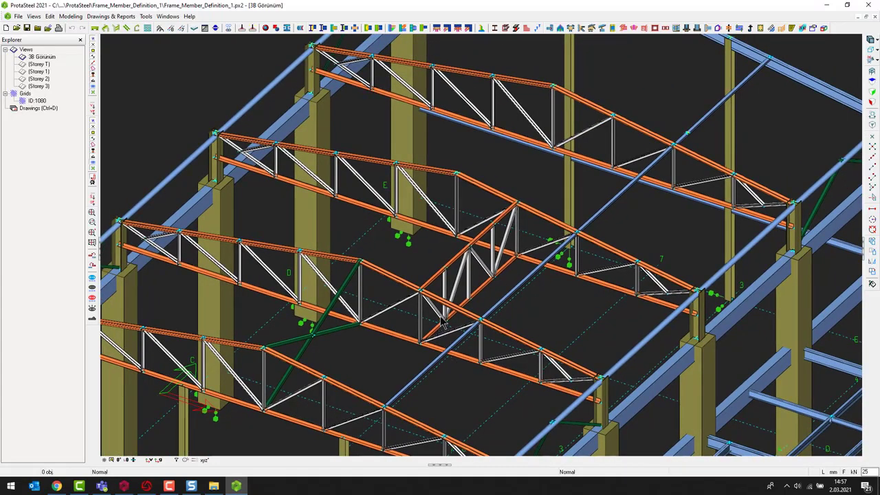
pyautogui.scroll(5, 714, 134)
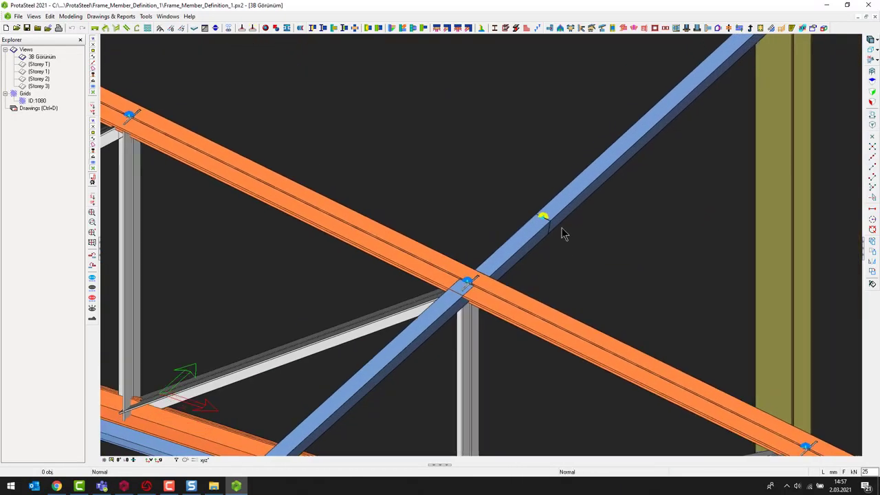
pyautogui.click(544, 225)
pyautogui.click(557, 228)
pyautogui.scroll(-6, 542, 204)
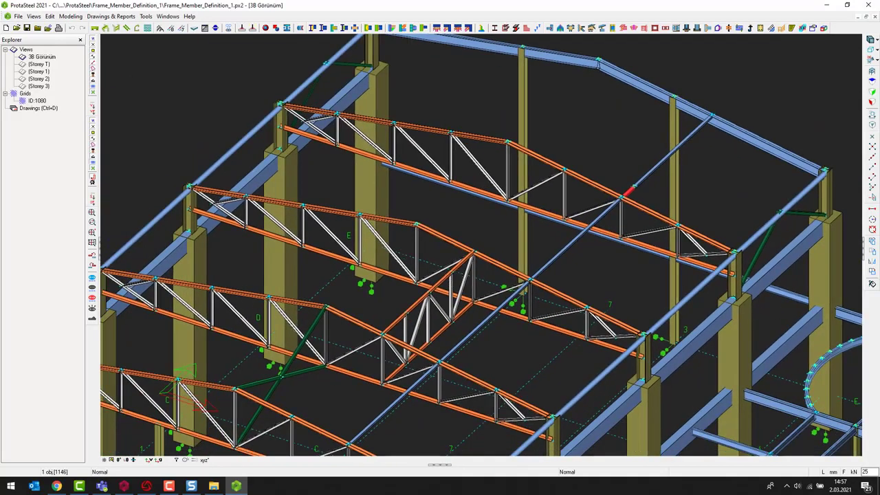
pyautogui.moveTo(810, 201); pyautogui.dragTo(713, 175, button='middle')
pyautogui.scroll(5, 711, 176)
pyautogui.click(662, 190)
pyautogui.moveTo(685, 231); pyautogui.dragTo(653, 272, button='middle')
pyautogui.click(603, 264)
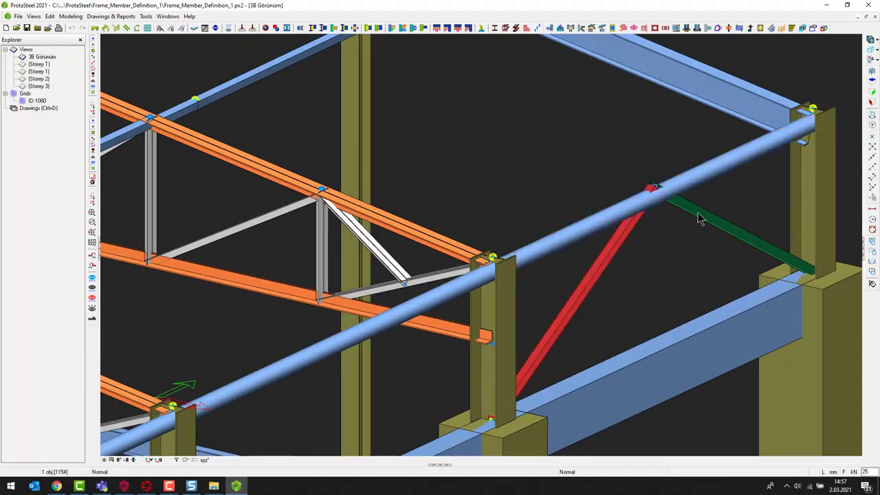
pyautogui.click(698, 213)
pyautogui.click(679, 276)
pyautogui.scroll(-2, 675, 282)
pyautogui.scroll(-3, 520, 314)
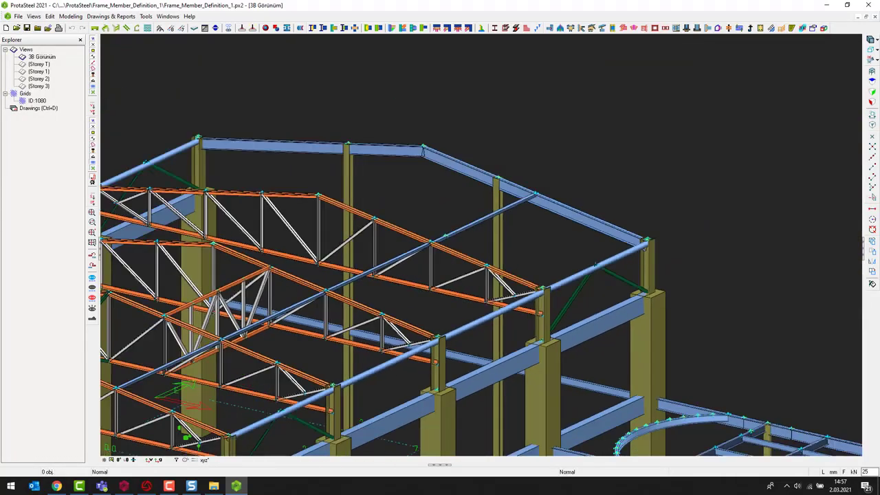
# - Review the diagonal braces, crossed floor frame members and the whole steel model in ProtaSteel
pyautogui.moveTo(273, 308); pyautogui.dragTo(405, 333, button='middle')
pyautogui.scroll(3, 427, 275)
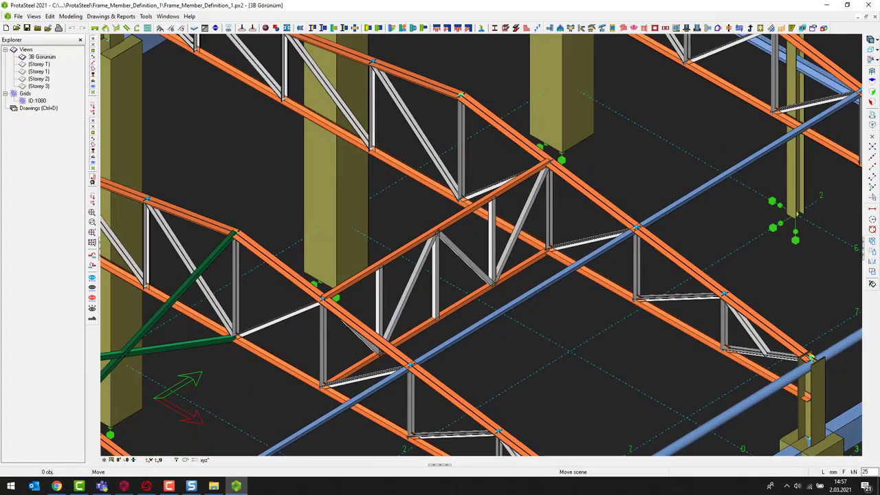
pyautogui.scroll(-3, 443, 251)
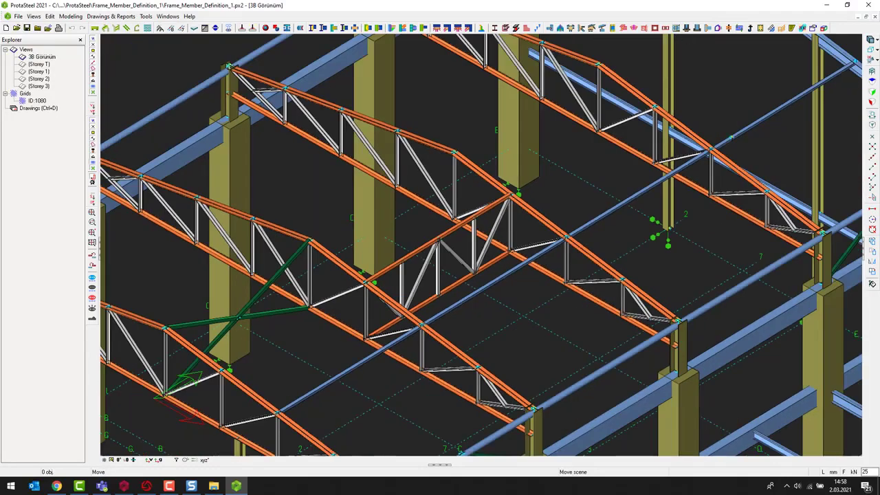
pyautogui.scroll(1, 444, 294)
pyautogui.scroll(3, 306, 305)
pyautogui.scroll(2, 305, 306)
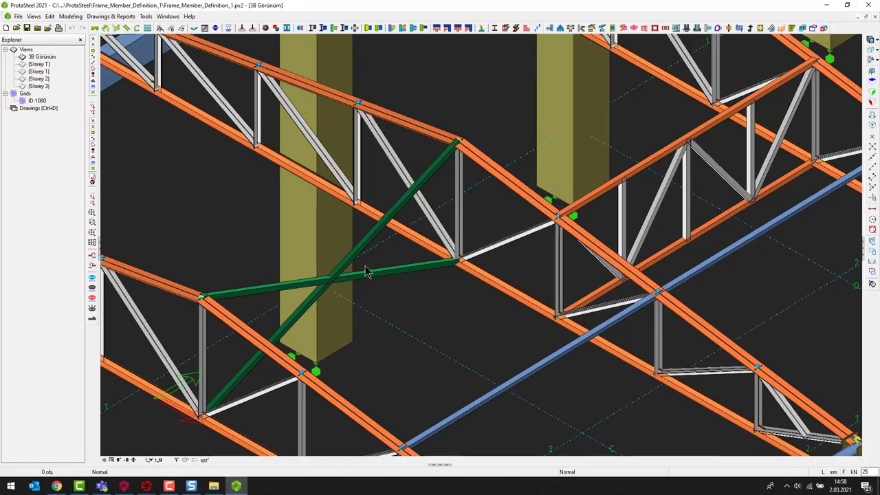
pyautogui.scroll(-3, 364, 336)
pyautogui.moveTo(712, 446); pyautogui.dragTo(484, 269, button='middle')
pyautogui.scroll(2, 484, 270)
pyautogui.scroll(-3, 550, 292)
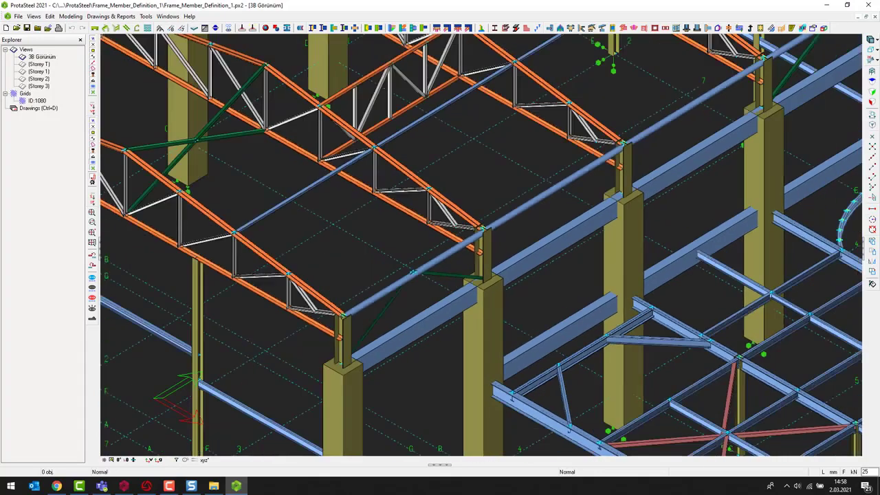
pyautogui.moveTo(676, 447); pyautogui.dragTo(466, 311, button='middle')
pyautogui.scroll(2, 589, 320)
pyautogui.scroll(2, 552, 291)
pyautogui.scroll(2, 627, 300)
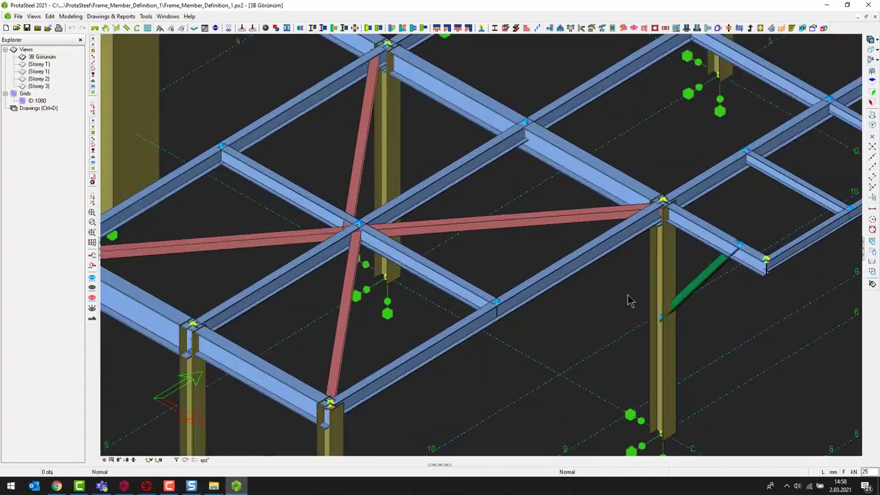
pyautogui.scroll(3, 364, 213)
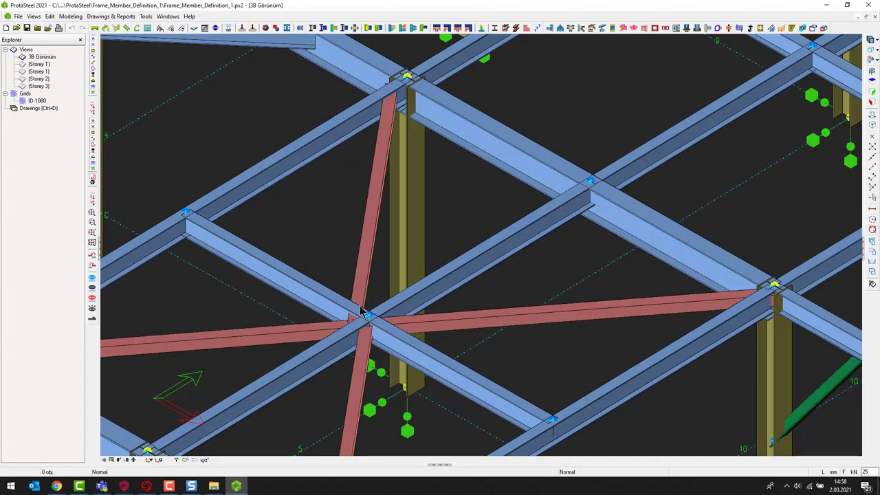
pyautogui.scroll(-5, 370, 305)
pyautogui.moveTo(466, 311); pyautogui.dragTo(500, 329, button='middle')
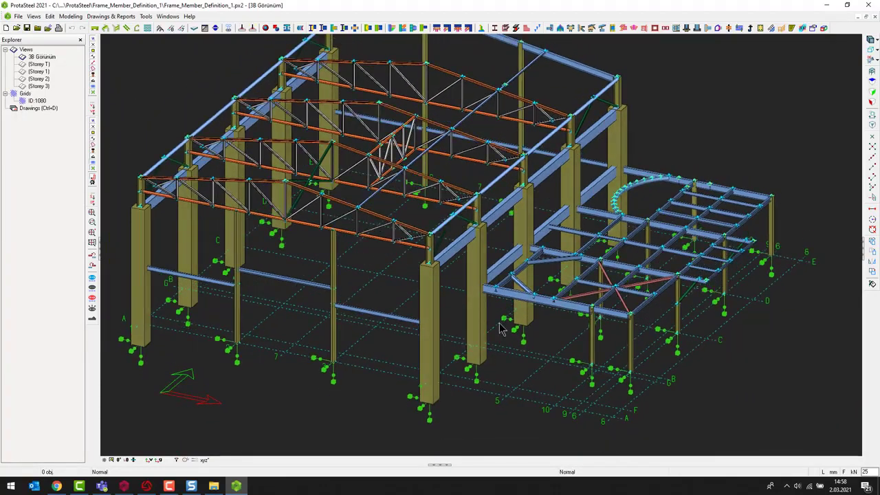